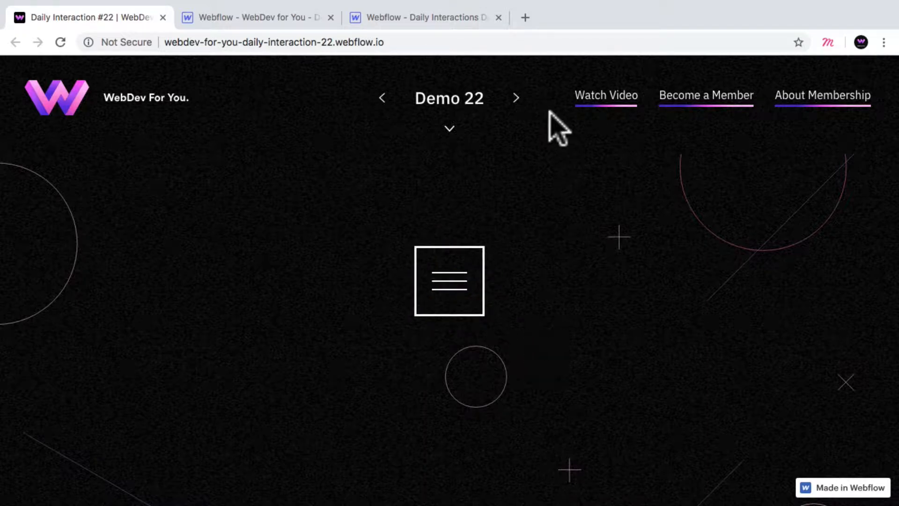
# - Switch to the Webflow Designer project and give the page's Body element the new class d-22-body
pyautogui.click(438, 21)
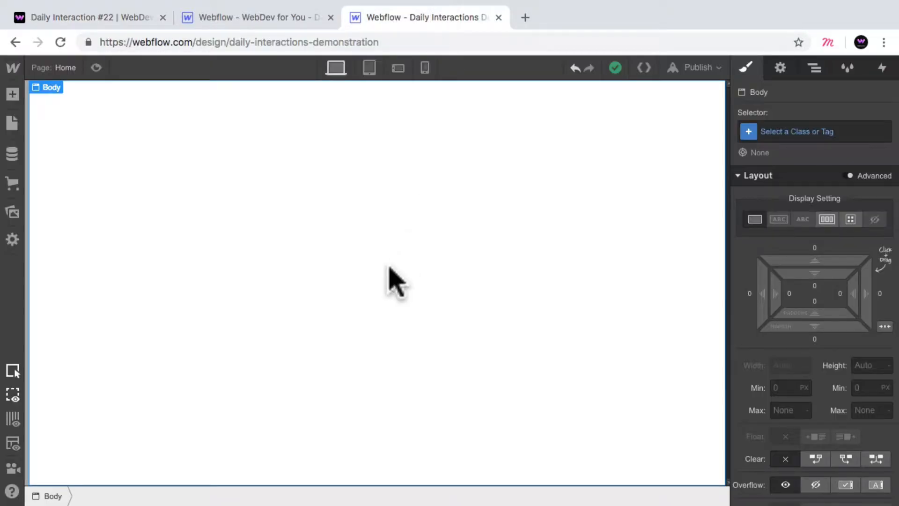
pyautogui.click(790, 133)
pyautogui.write('d-22-b')
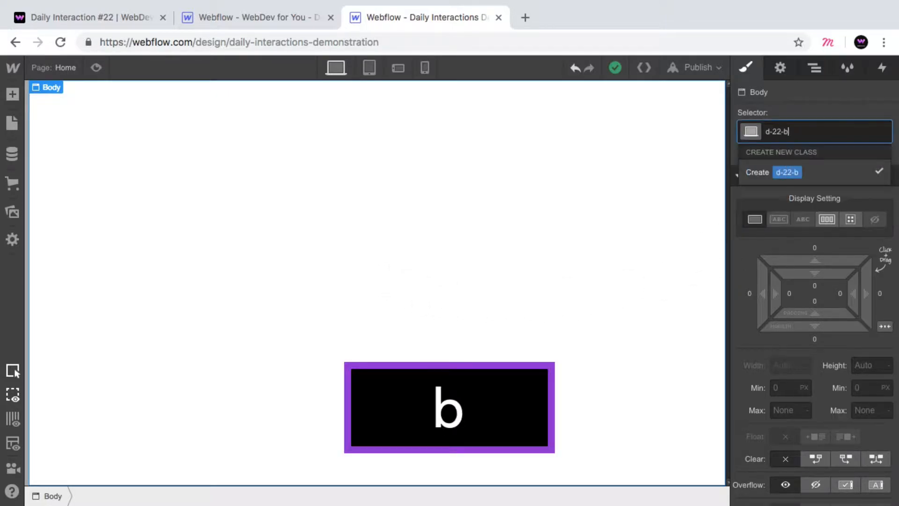
pyautogui.write('ody')
pyautogui.press('Return')
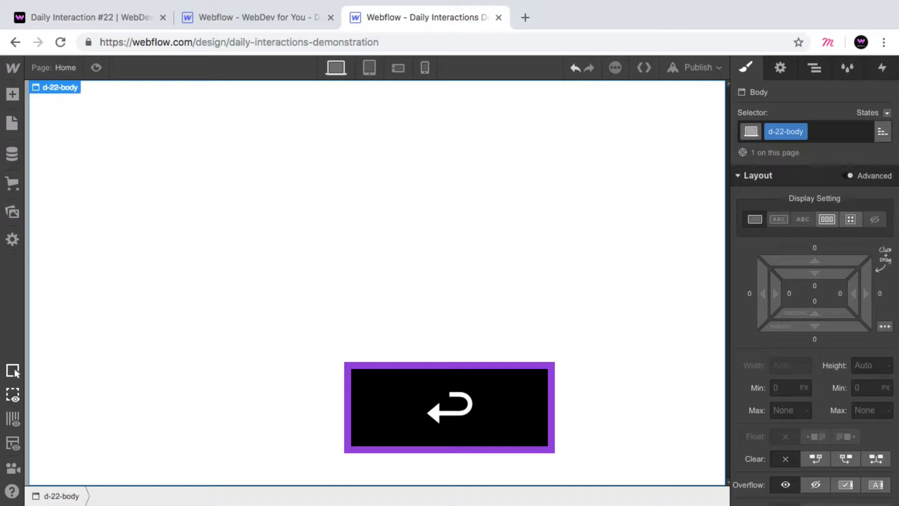
# - Add a Section to the page body and give it the new class d-22-section
pyautogui.click(13, 95)
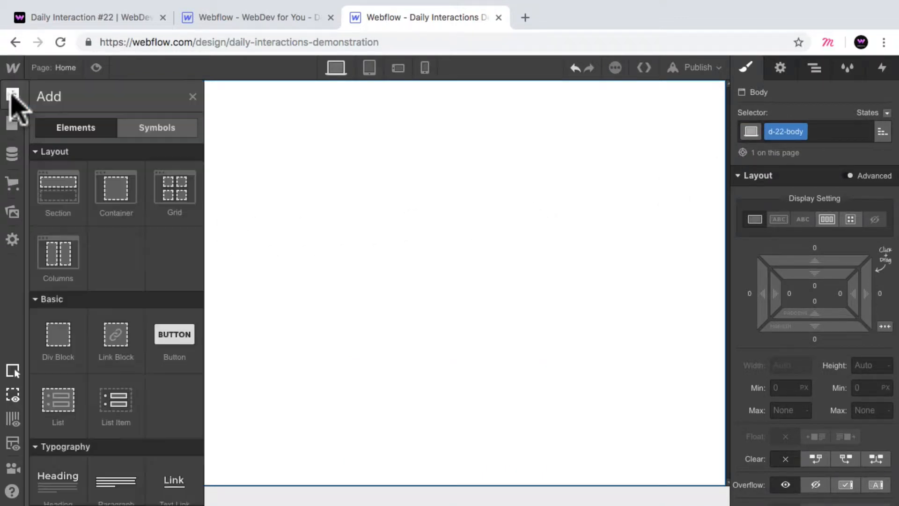
pyautogui.click(59, 192)
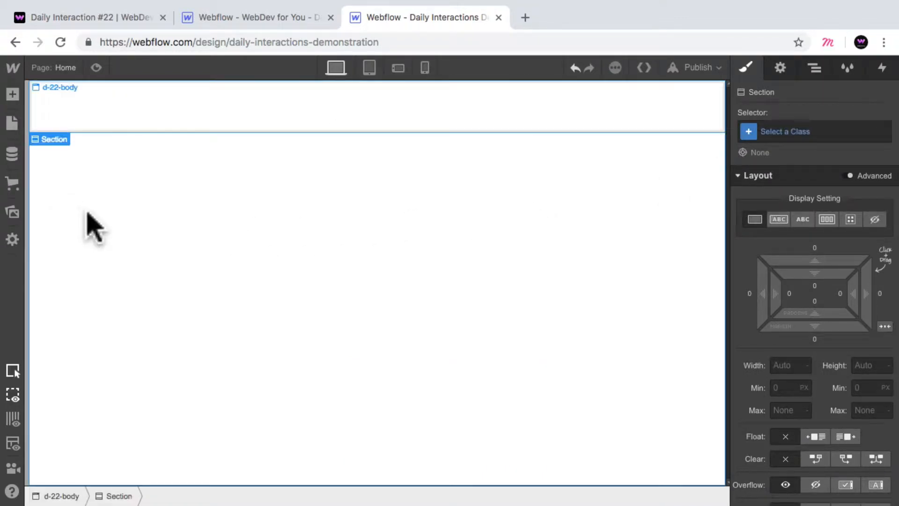
pyautogui.click(791, 133)
pyautogui.write('d-22-se')
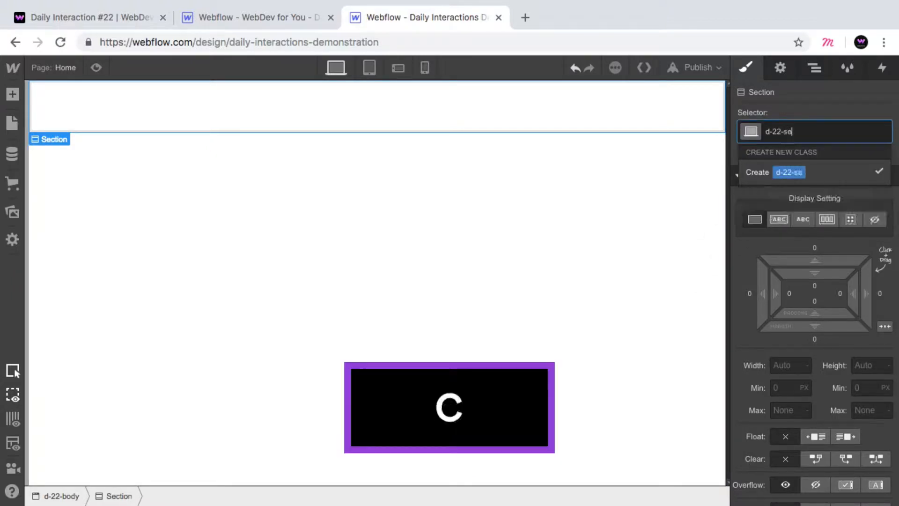
pyautogui.write('ction')
pyautogui.press('Return')
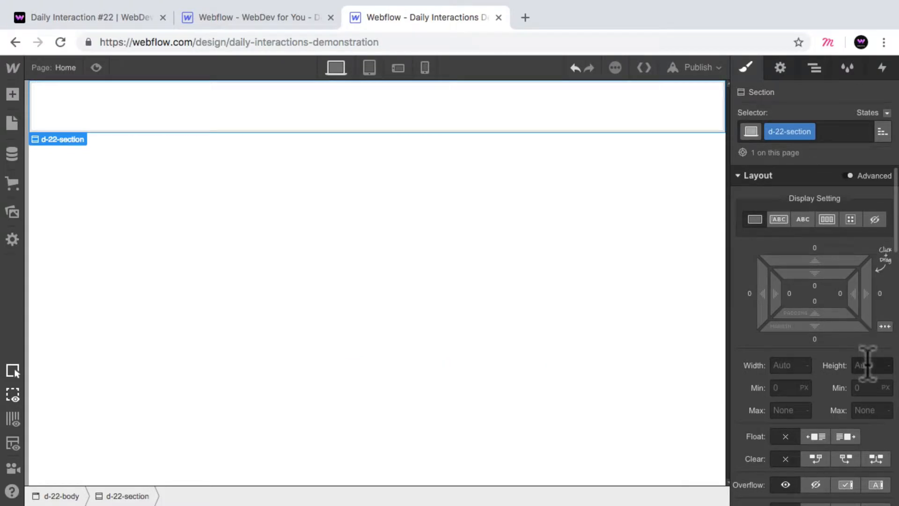
# - Set the section's height to 100 VH and its background colour to black
pyautogui.write('100vh')
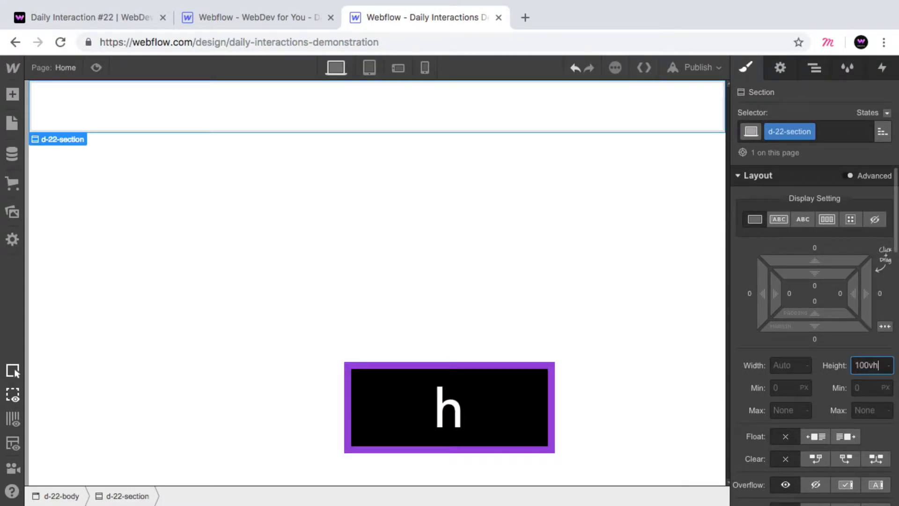
pyautogui.press('Return')
pyautogui.scroll(-10, 842, 361)
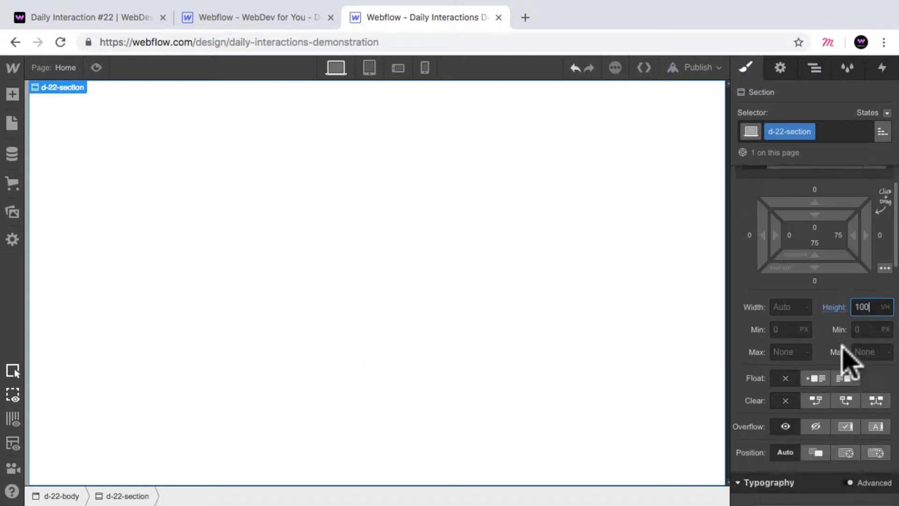
pyautogui.scroll(-2, 837, 360)
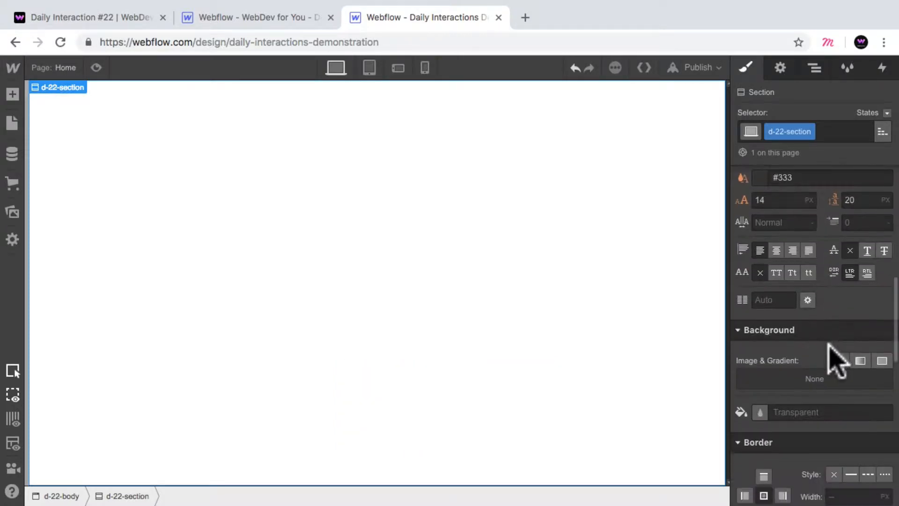
pyautogui.click(759, 402)
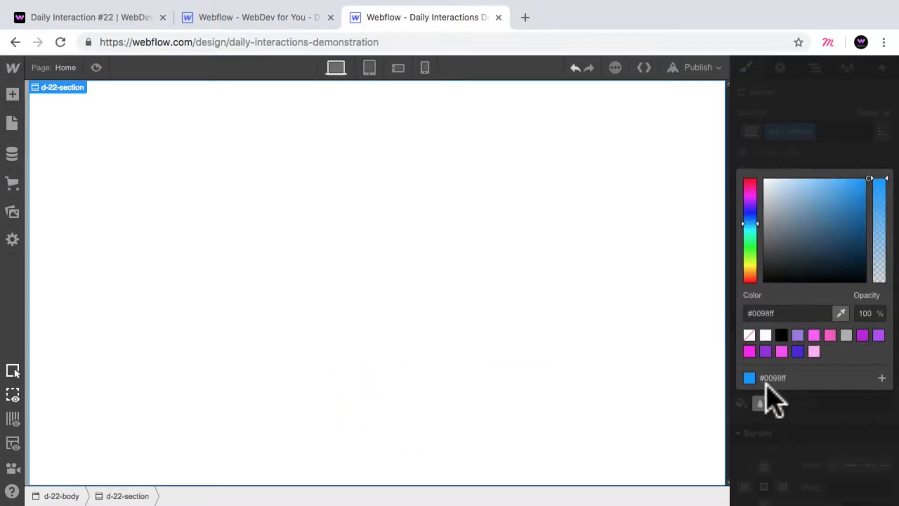
pyautogui.click(781, 335)
pyautogui.click(795, 428)
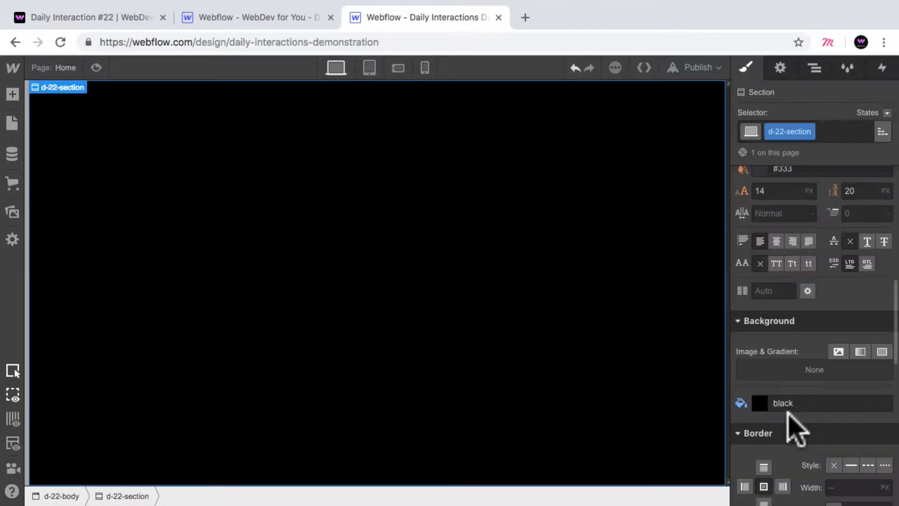
# - Make the section a horizontal flex layout with its children centred both horizontally and vertically
pyautogui.scroll(10, 791, 422)
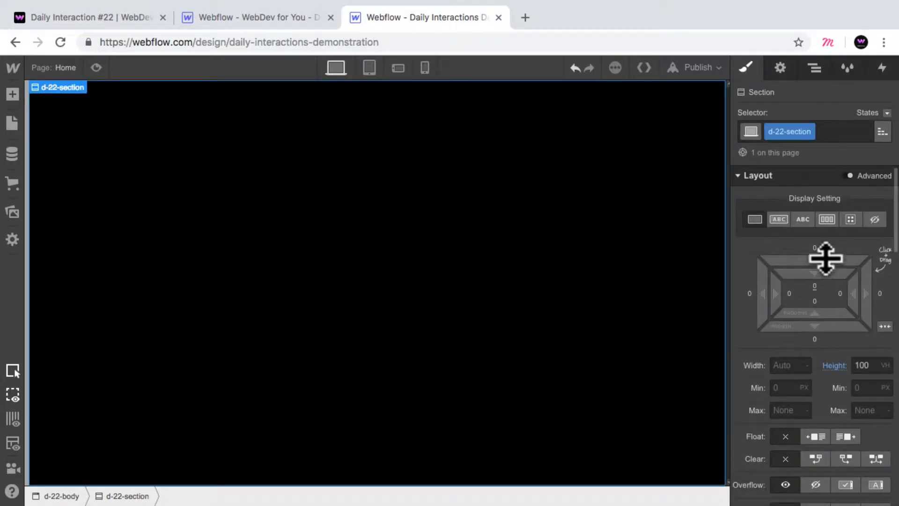
pyautogui.click(826, 219)
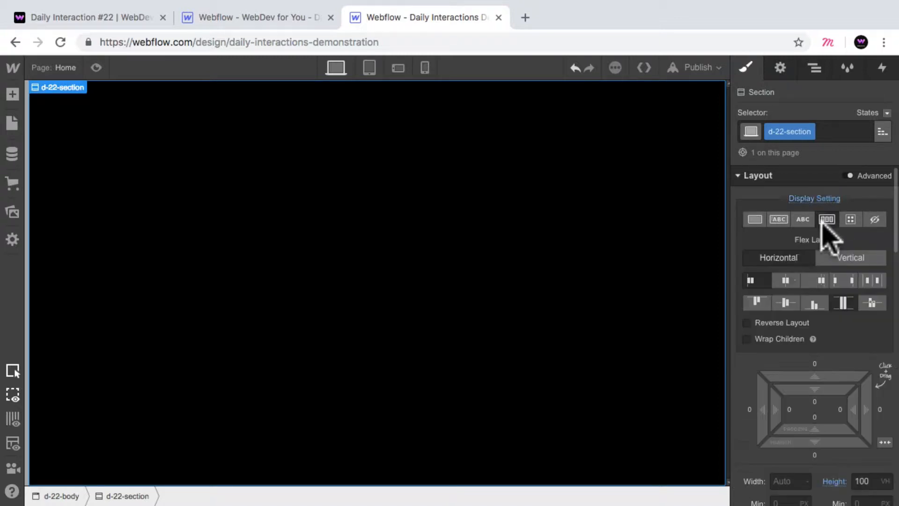
pyautogui.click(787, 281)
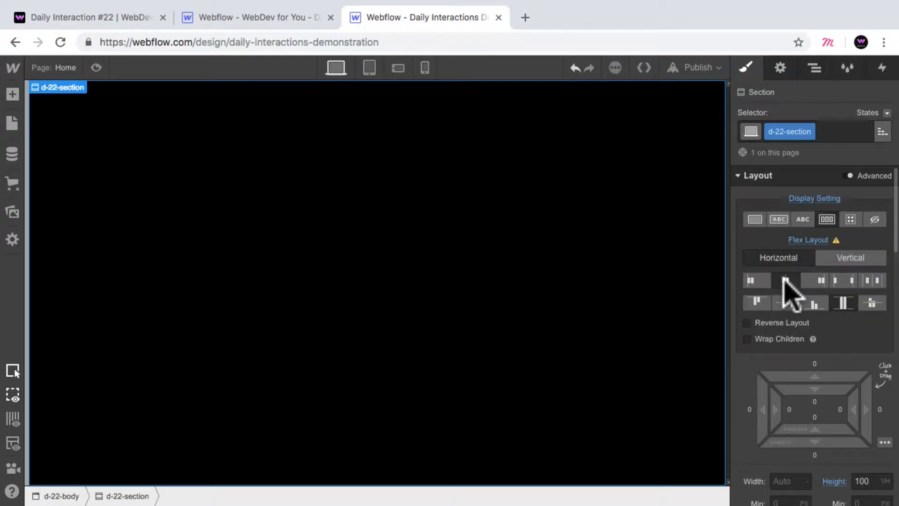
pyautogui.click(787, 303)
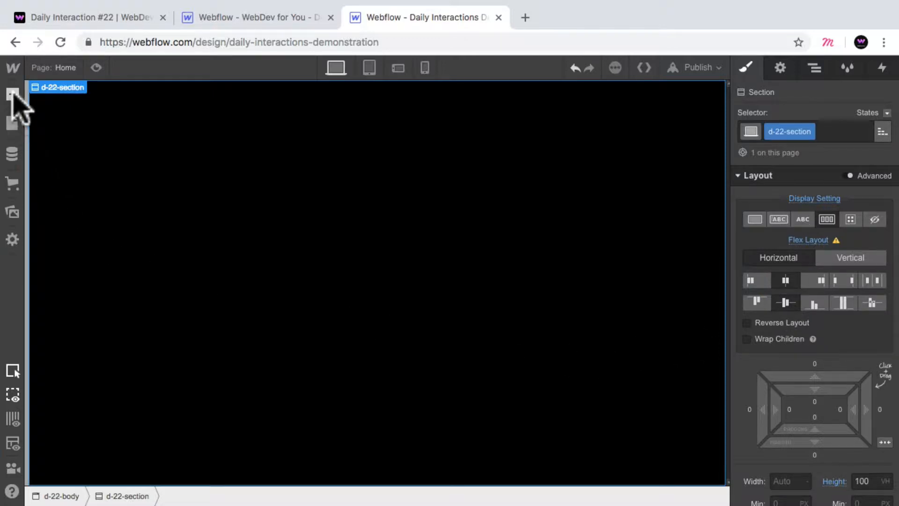
# - Add a Div Block inside the section and give it the new class d-22-trigger-wrapper
pyautogui.click(13, 93)
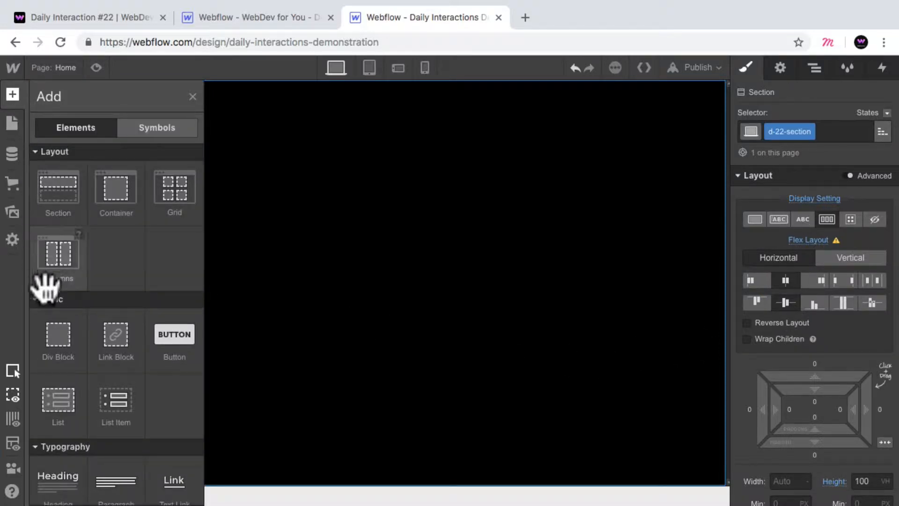
pyautogui.click(56, 338)
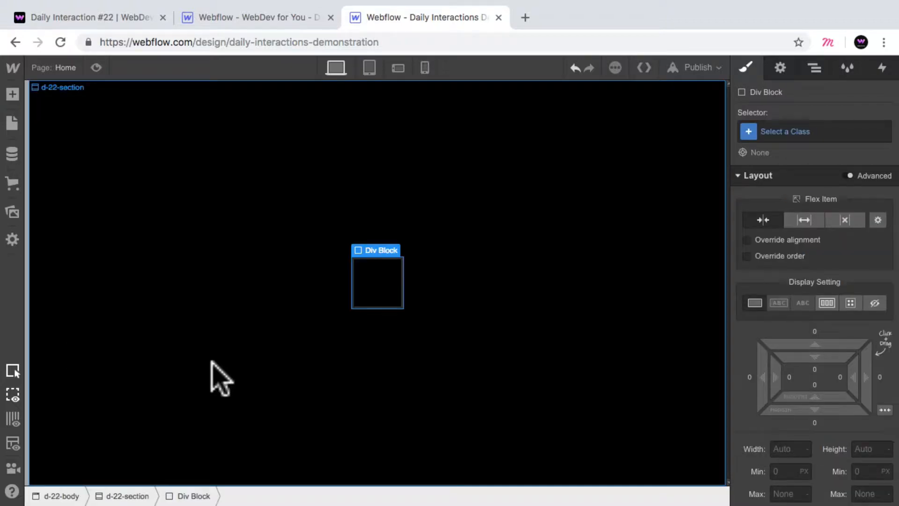
pyautogui.click(791, 132)
pyautogui.write('d-22-')
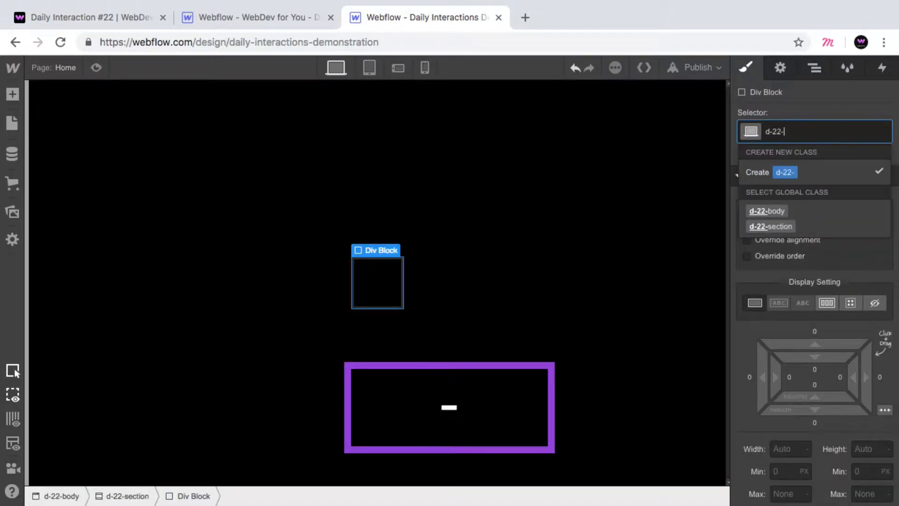
pyautogui.write('trigger-wr')
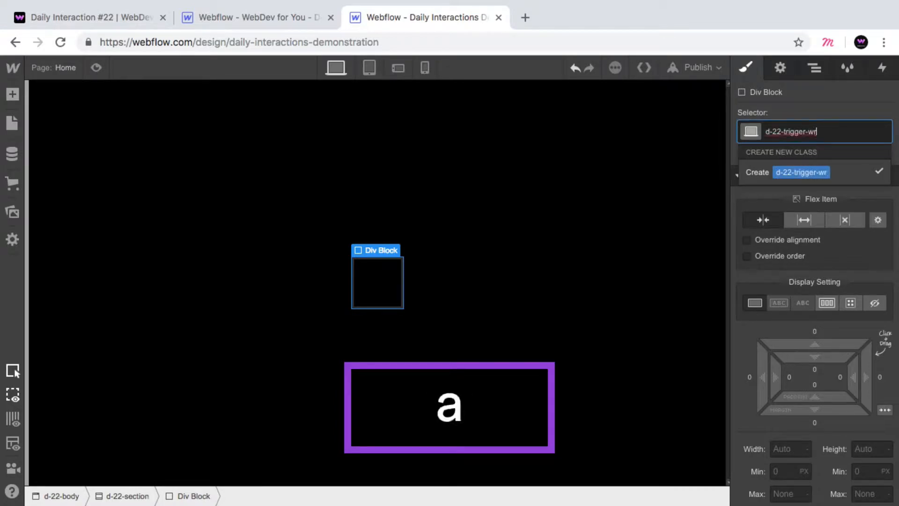
pyautogui.write('apper')
pyautogui.press('Return')
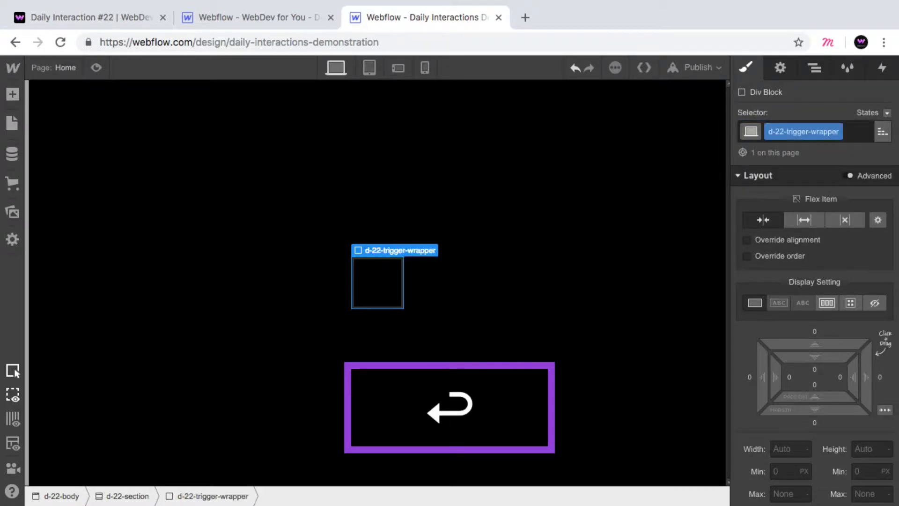
# - Set the trigger wrapper's width and height to 100 px each and its position to Relative
pyautogui.scroll(-4, 819, 215)
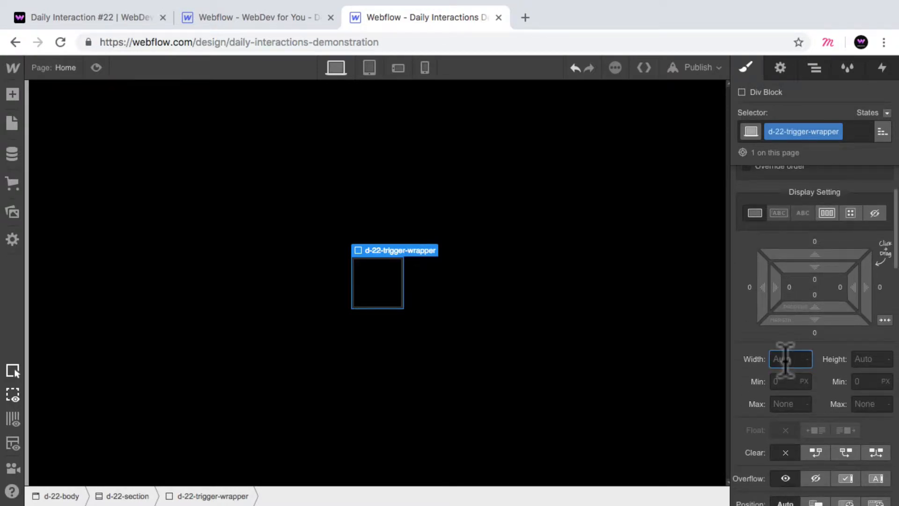
pyautogui.write('100px')
pyautogui.press('Tab')
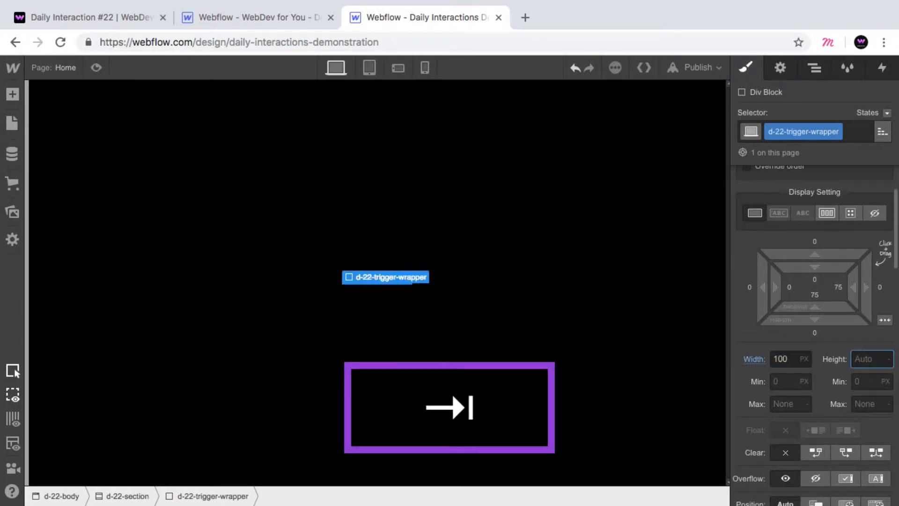
pyautogui.write('100px')
pyautogui.press('Return')
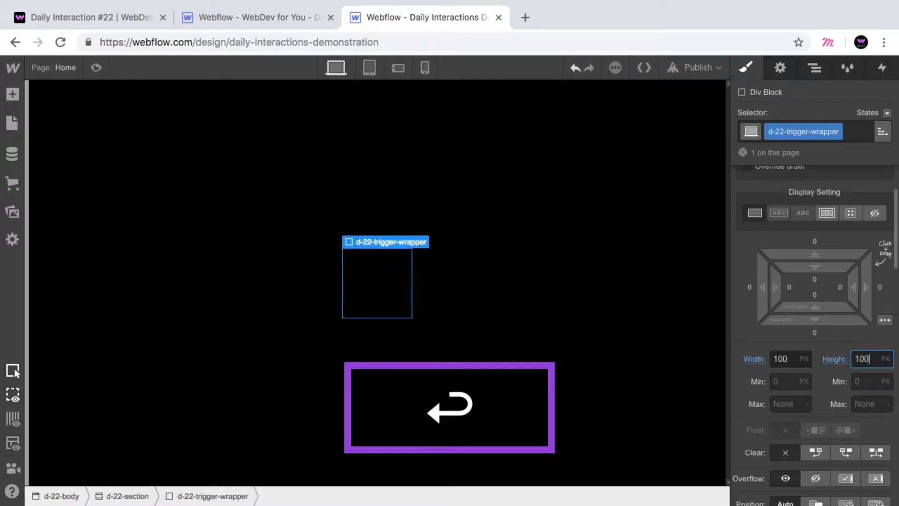
pyautogui.scroll(-3, 772, 361)
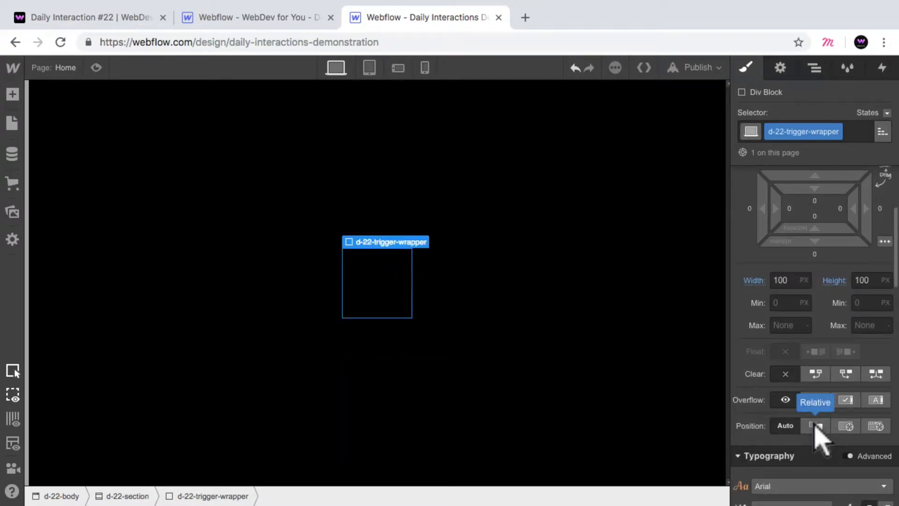
pyautogui.click(815, 426)
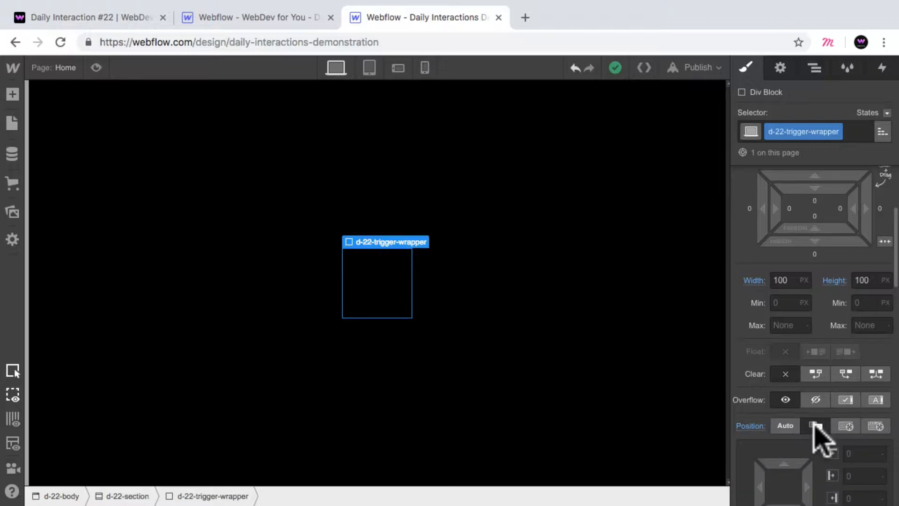
# - Add a Div Block inside the trigger wrapper and give it the new class d-22-trigger-square
pyautogui.click(815, 68)
pyautogui.click(741, 132)
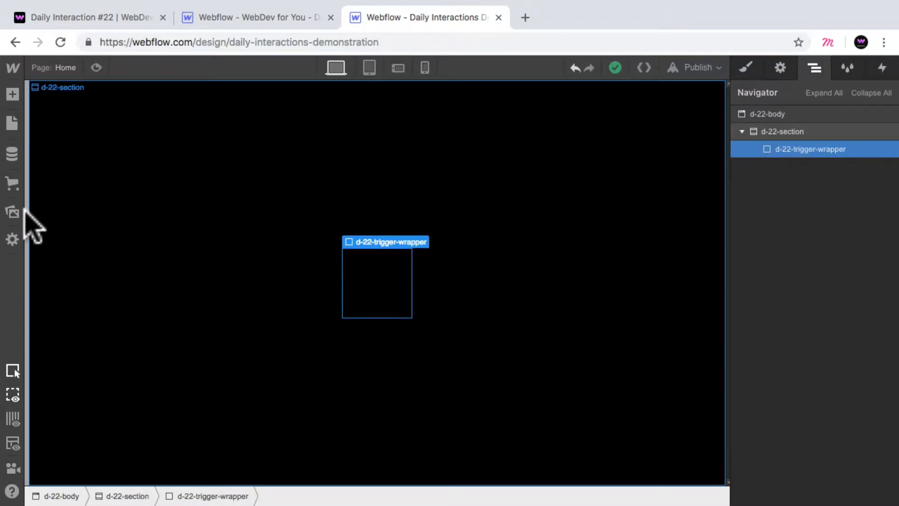
pyautogui.click(12, 94)
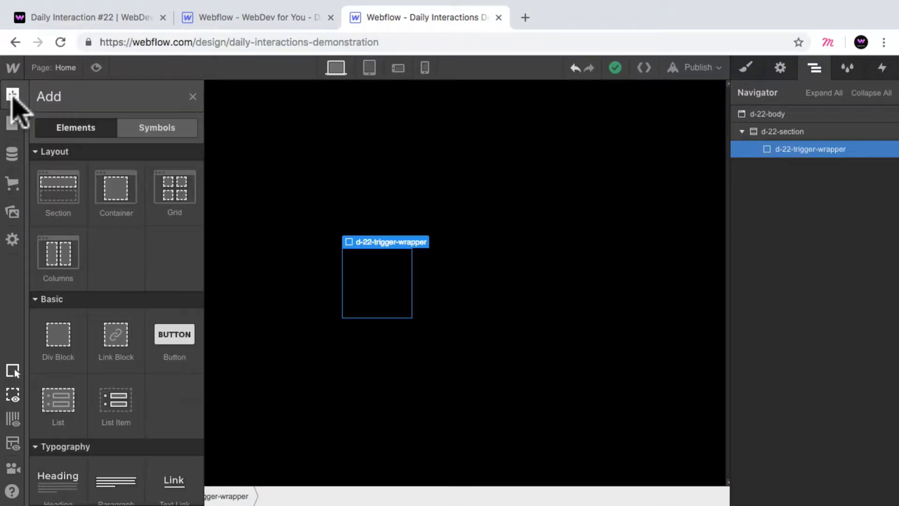
pyautogui.click(57, 335)
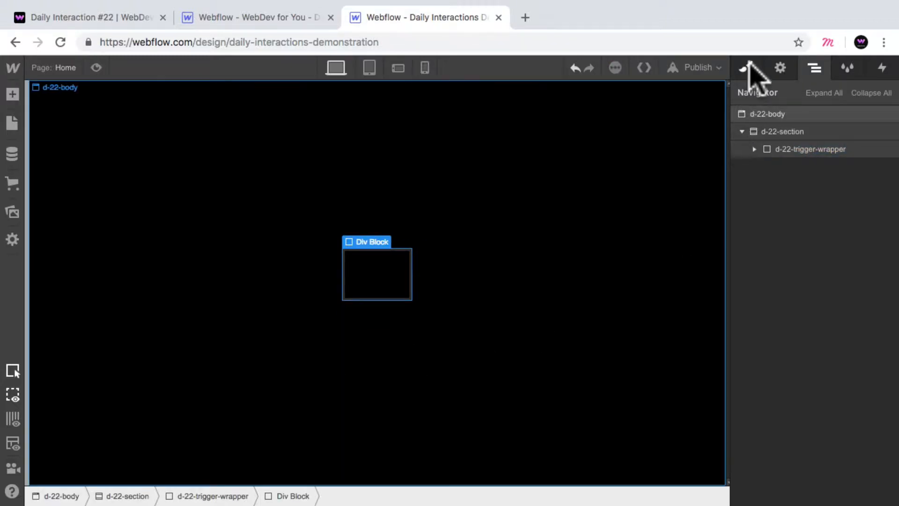
pyautogui.click(748, 67)
pyautogui.click(777, 133)
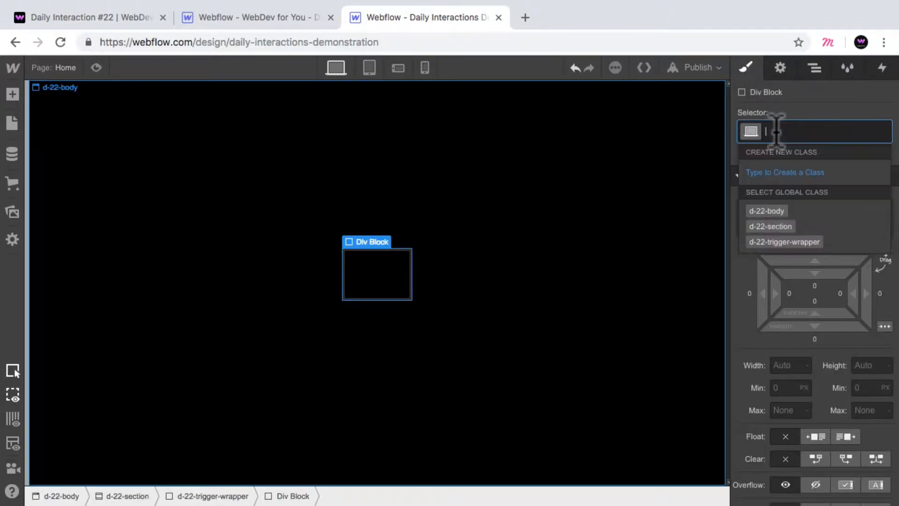
pyautogui.write('d-22-tr')
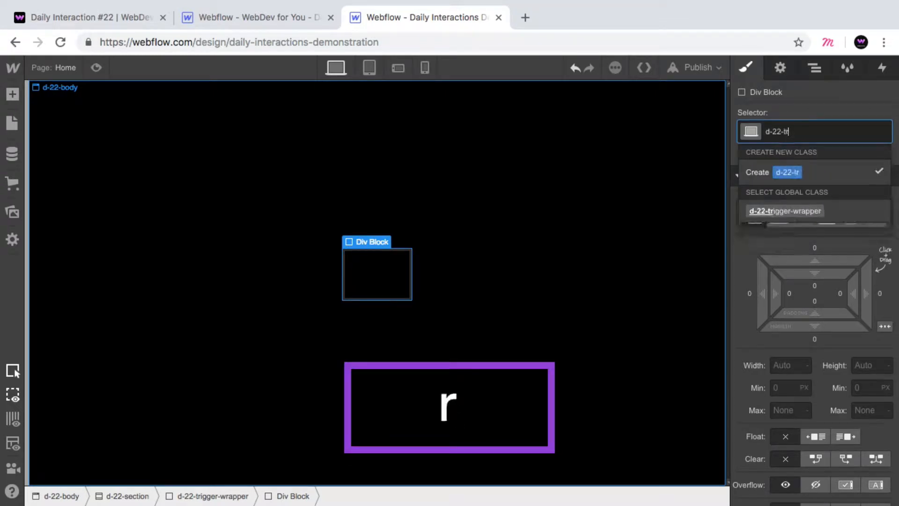
pyautogui.write('igger-square')
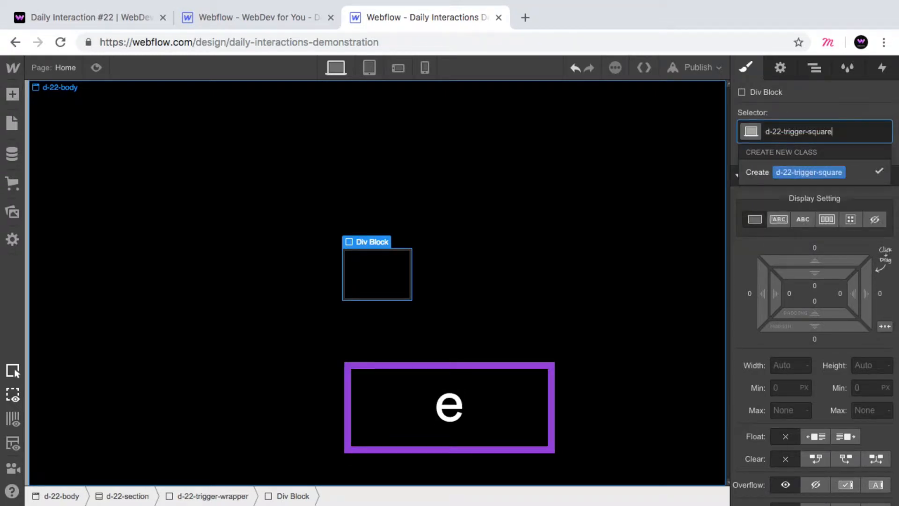
pyautogui.press('Return')
# - Position the trigger square absolutely with the full-cover preset, using 0 px offsets on all four sides
pyautogui.scroll(-4, 809, 210)
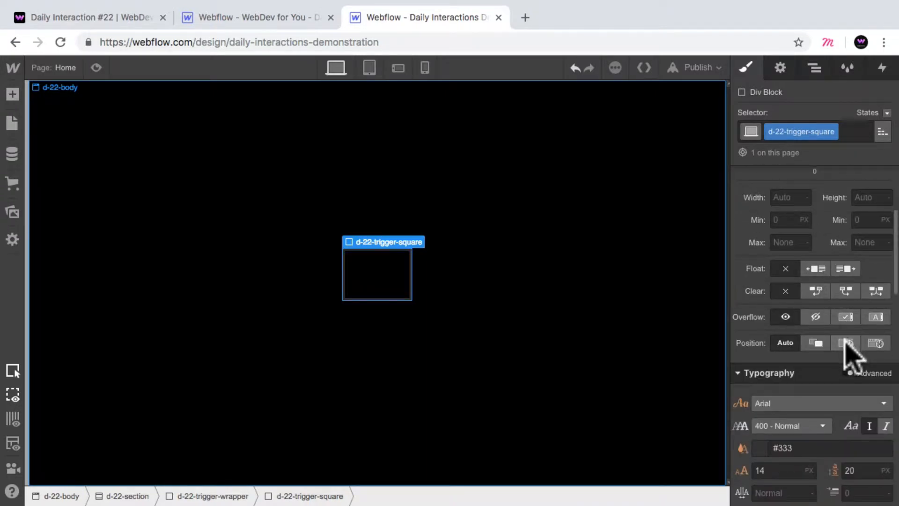
pyautogui.click(845, 344)
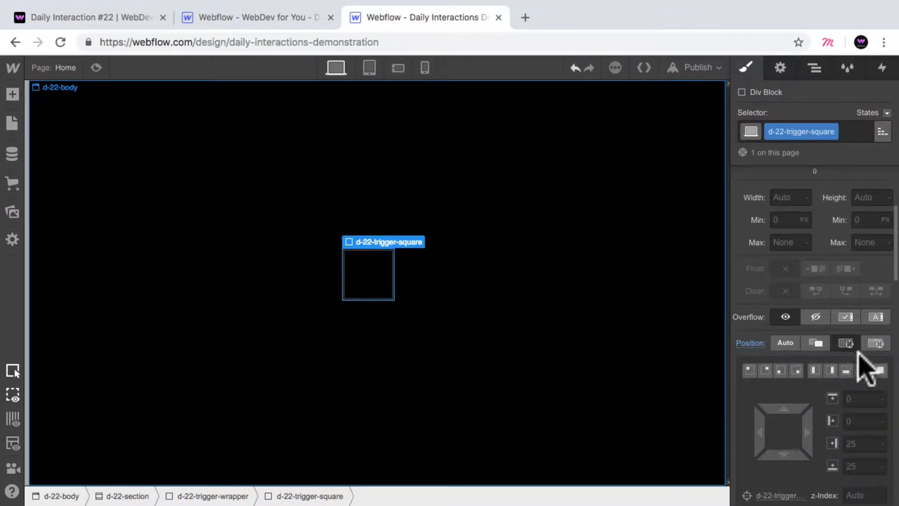
pyautogui.click(880, 371)
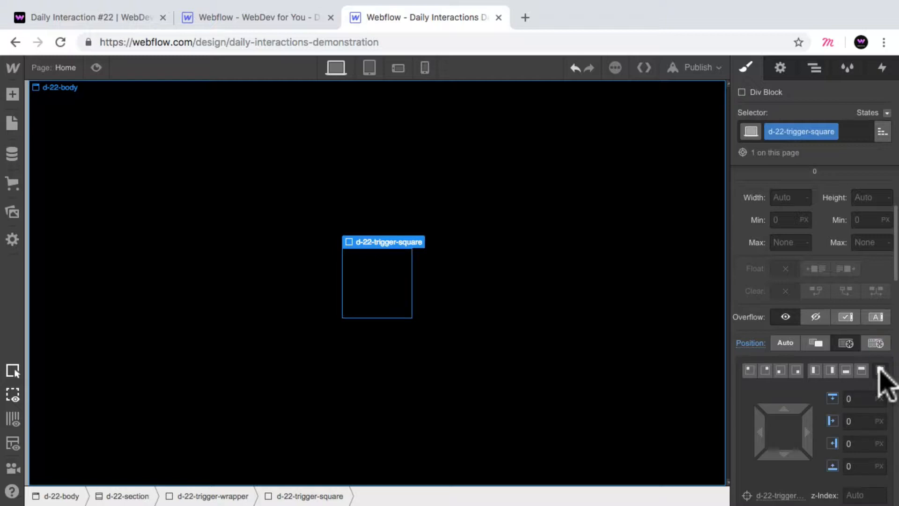
# - Give the trigger square a solid white border with a width of 3 px on all sides
pyautogui.scroll(-8, 867, 317)
pyautogui.scroll(-9, 836, 266)
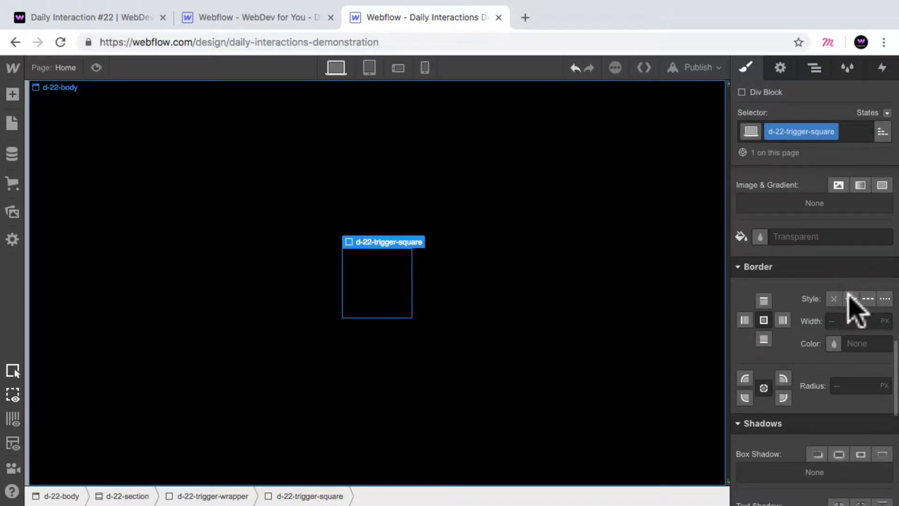
pyautogui.click(850, 300)
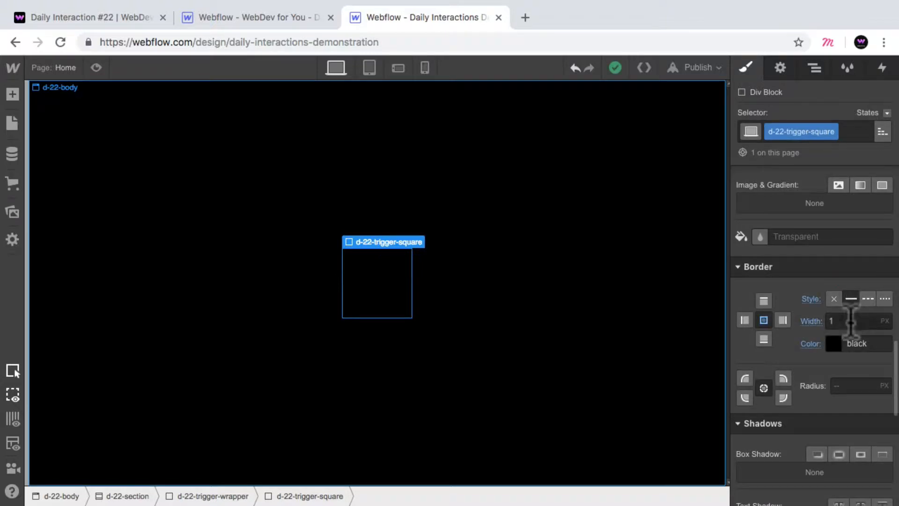
pyautogui.click(841, 349)
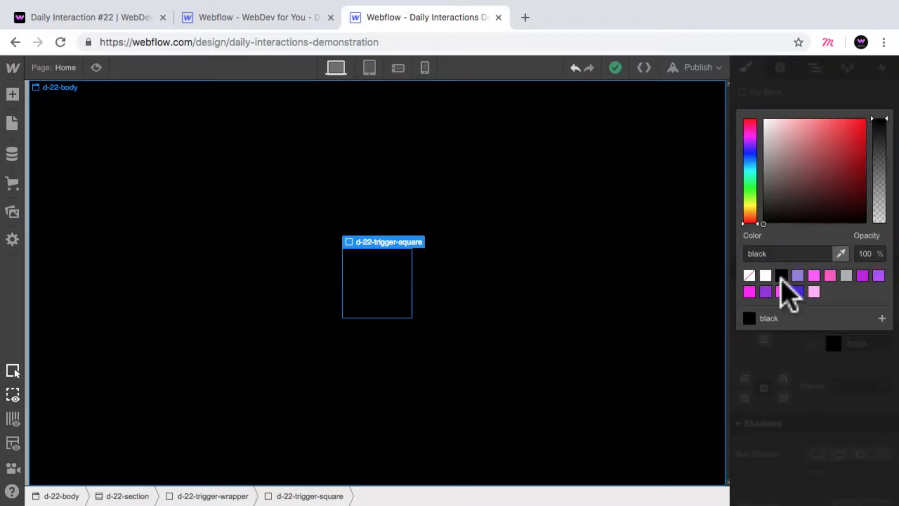
pyautogui.click(767, 276)
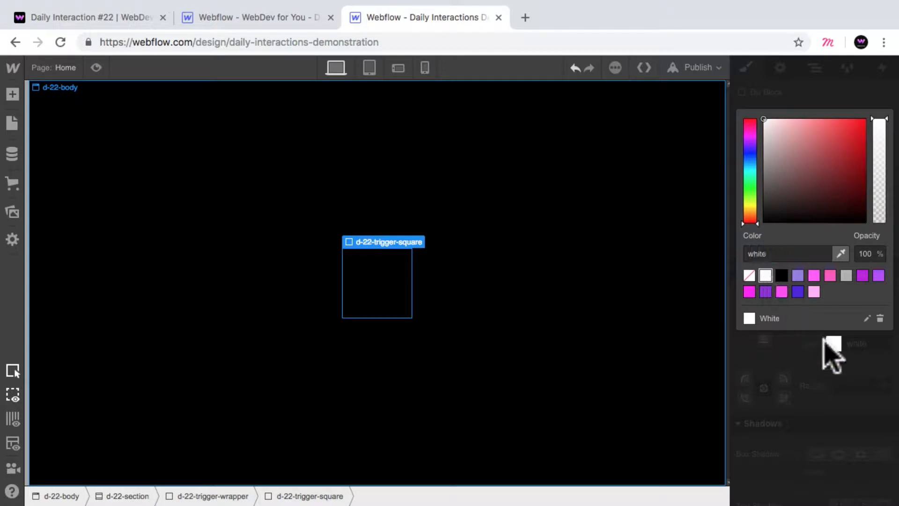
pyautogui.click(839, 349)
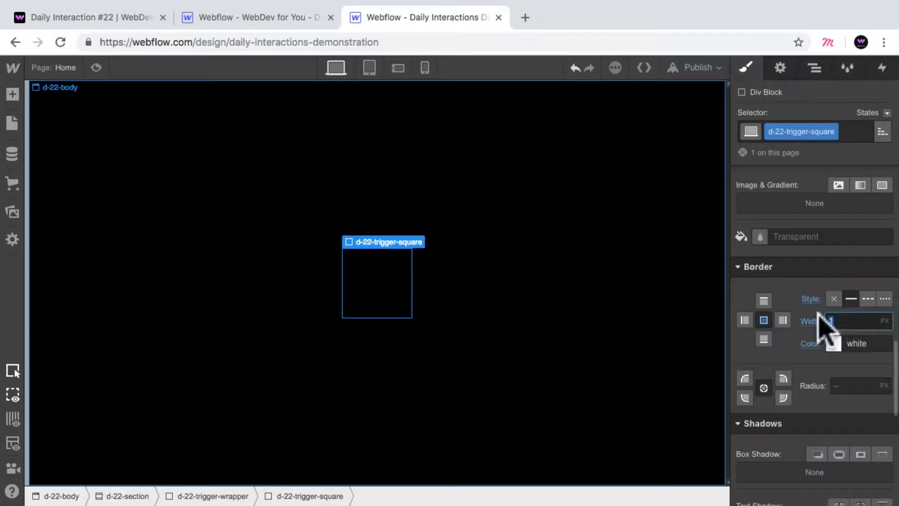
pyautogui.write('3')
pyautogui.press('Return')
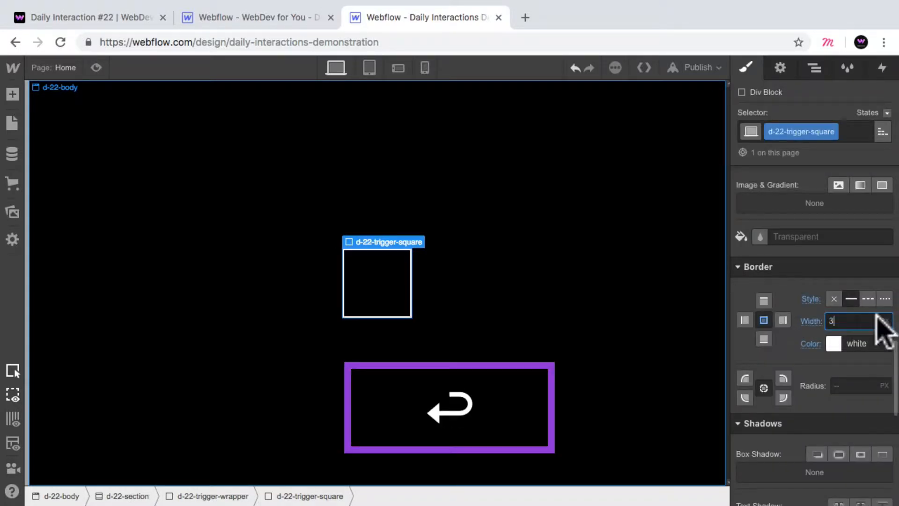
# - Add a Div Block inside d-22-trigger-wrapper and give it the new class d-22-trigger-lines-wrapper
pyautogui.click(814, 69)
pyautogui.click(755, 149)
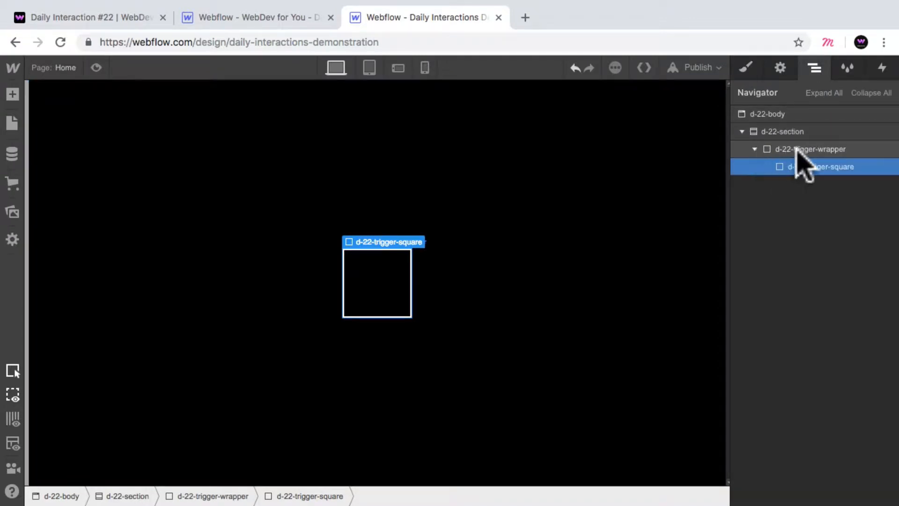
pyautogui.click(857, 150)
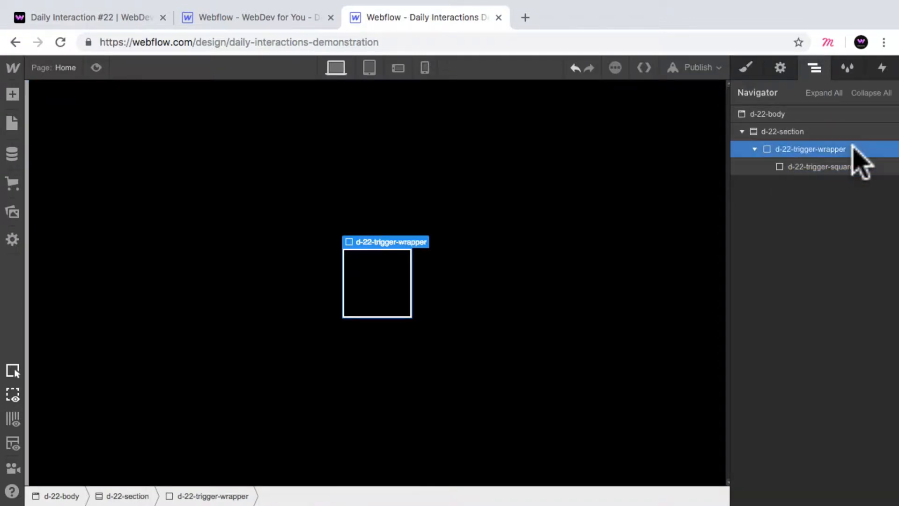
pyautogui.click(14, 94)
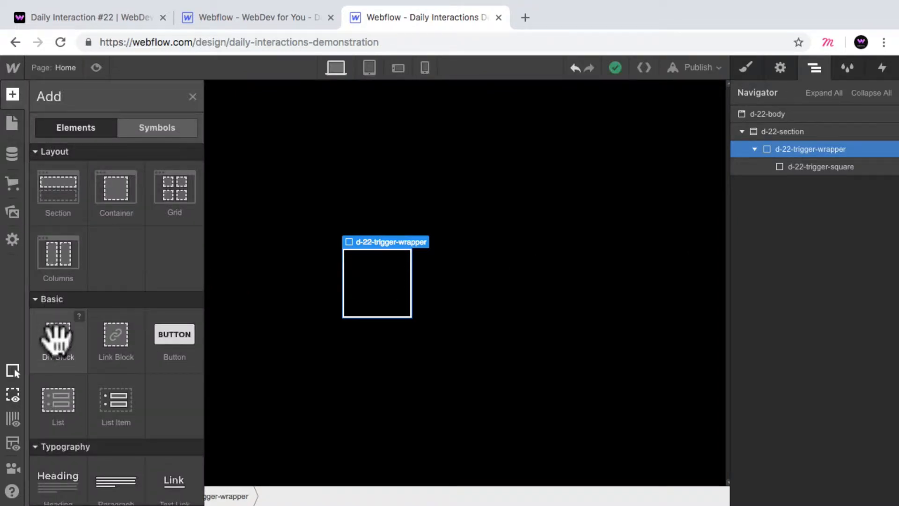
pyautogui.click(56, 338)
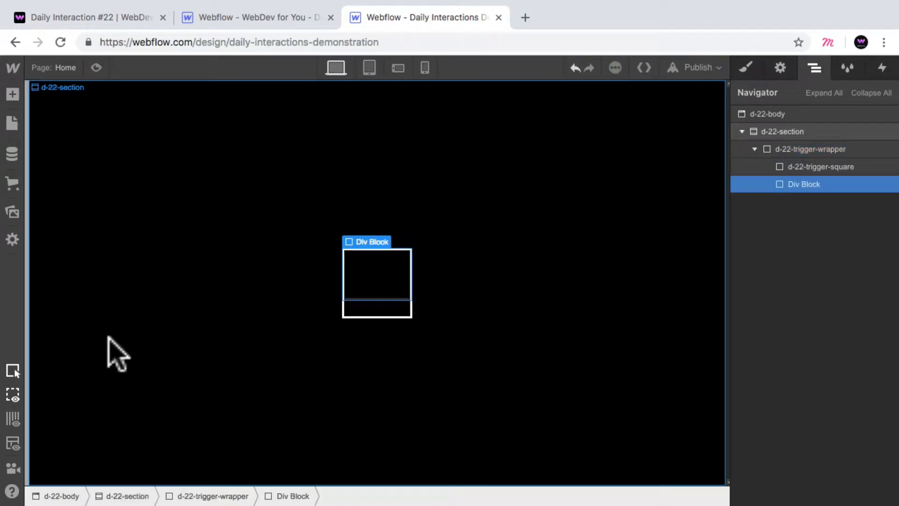
pyautogui.click(747, 68)
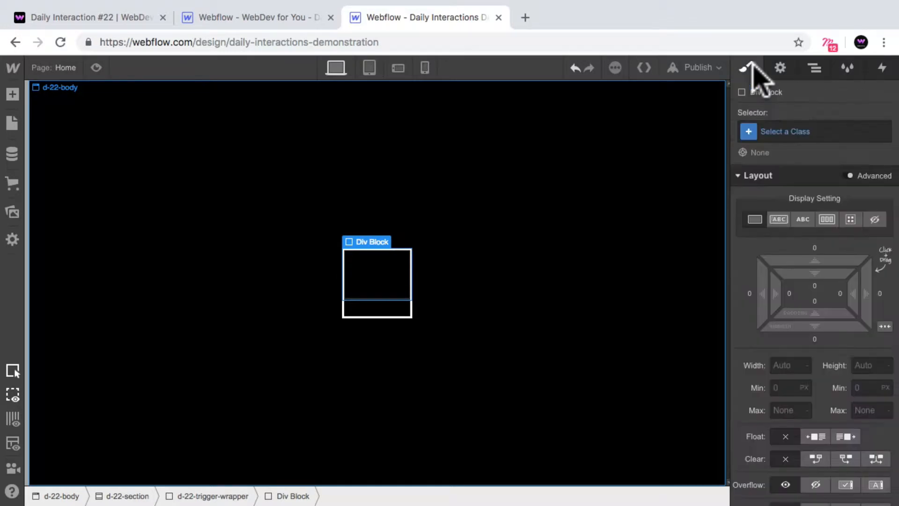
pyautogui.click(786, 132)
pyautogui.write('d-')
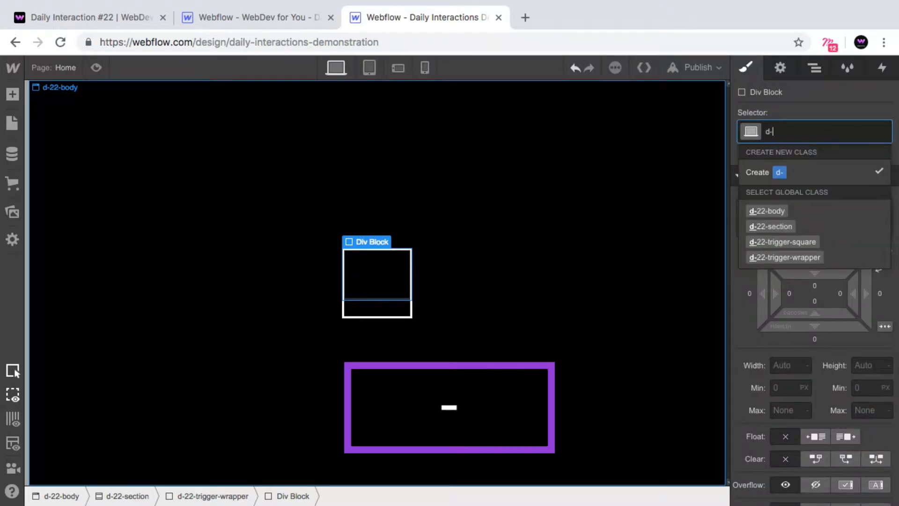
pyautogui.write('22')
pyautogui.write('-trigger')
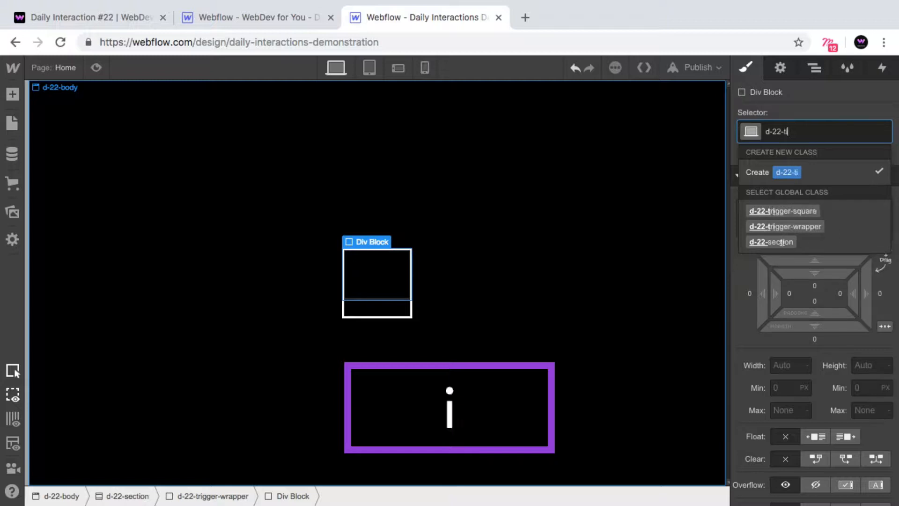
pyautogui.press('BackSpace')
pyautogui.press('BackSpace')
pyautogui.write('rigger-lines-wrapper')
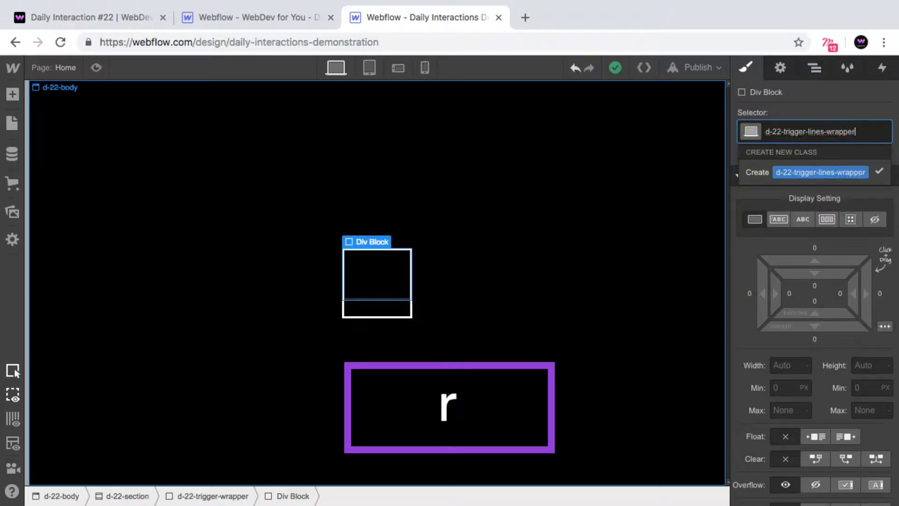
pyautogui.press('Return')
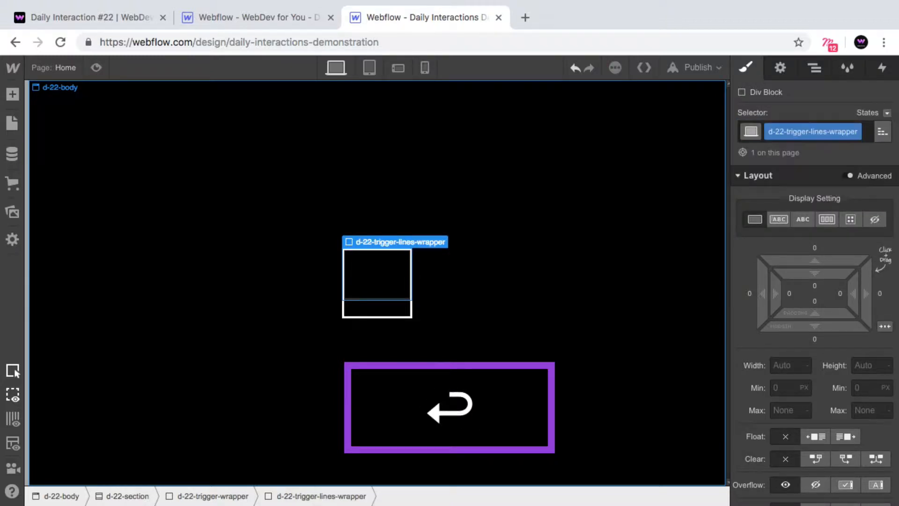
# - Position the lines wrapper absolutely with the full-cover preset, using 0 px offsets, and set its overflow to Hidden
pyautogui.scroll(-5, 829, 305)
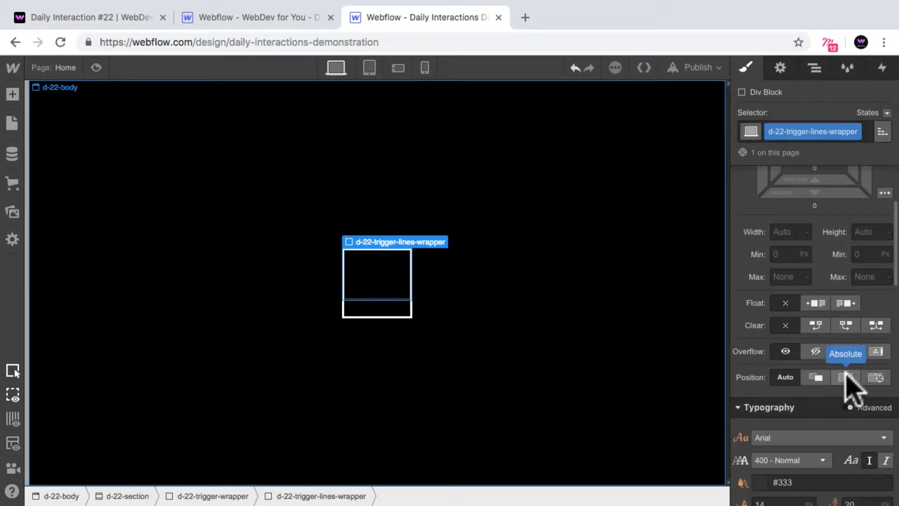
pyautogui.click(846, 378)
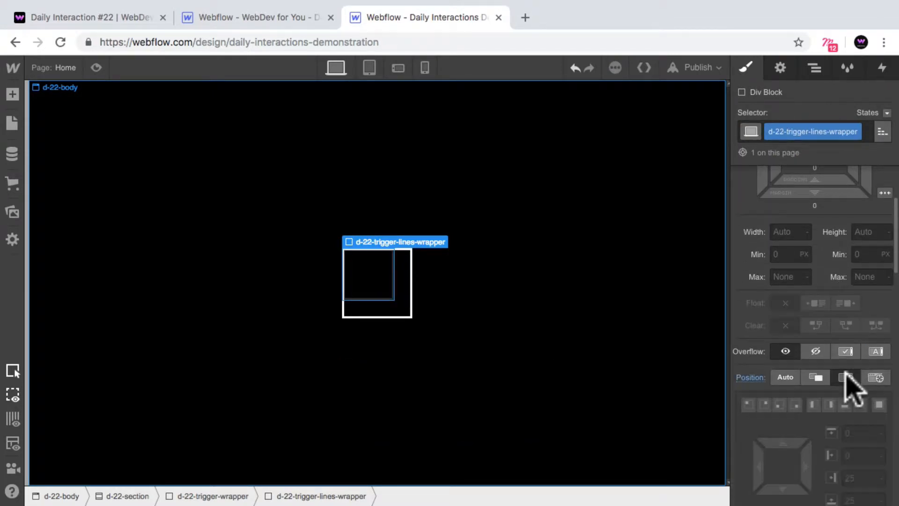
pyautogui.click(880, 405)
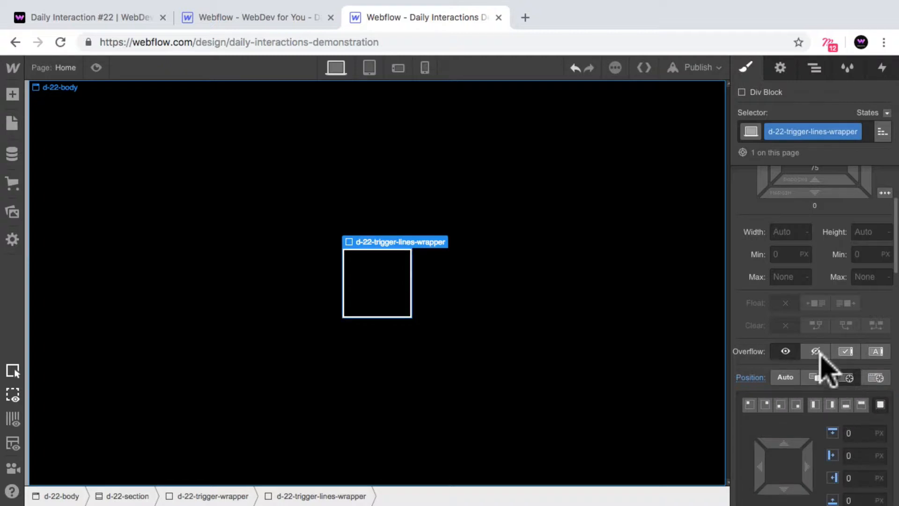
pyautogui.click(815, 351)
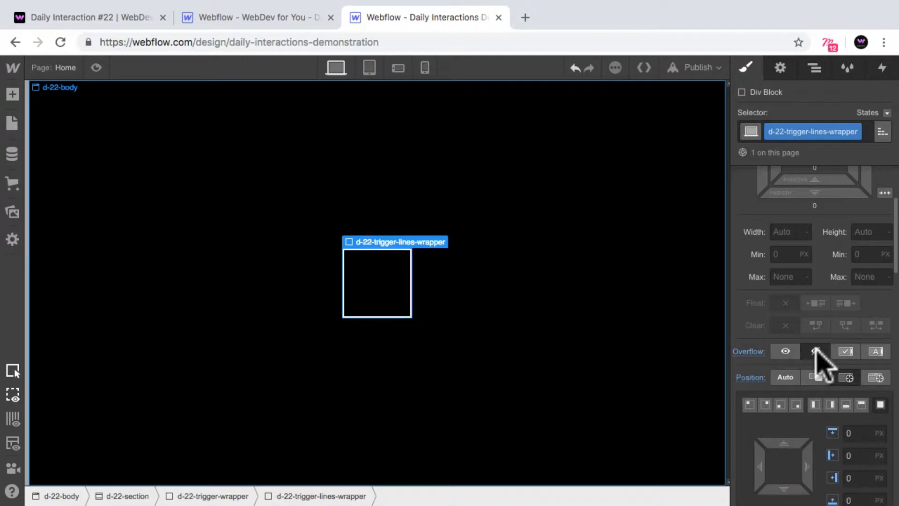
# - Set the lines wrapper's display to a vertical flex layout with its children justified and aligned to the centre
pyautogui.scroll(3, 816, 358)
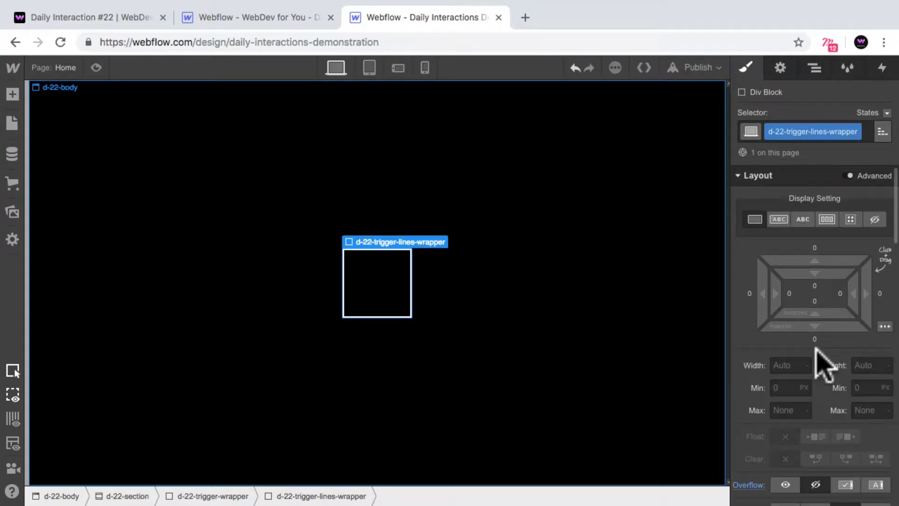
pyautogui.click(826, 219)
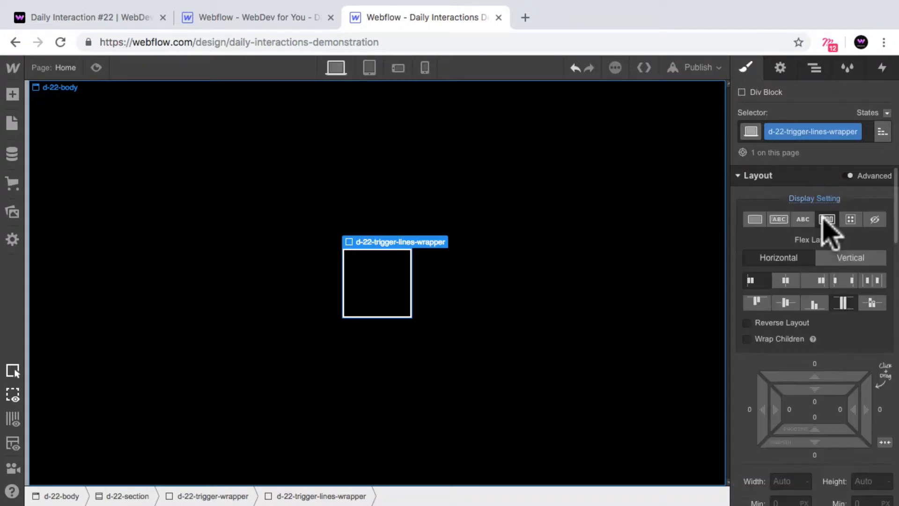
pyautogui.click(836, 257)
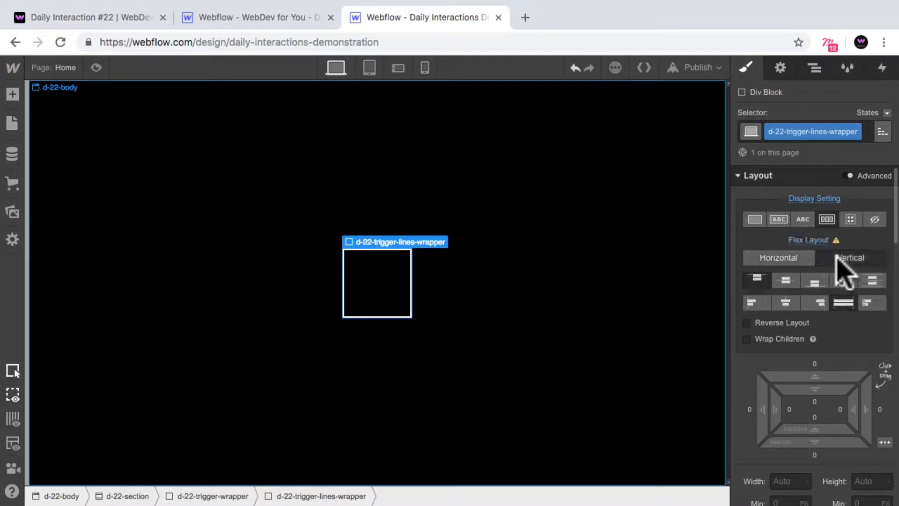
pyautogui.click(788, 280)
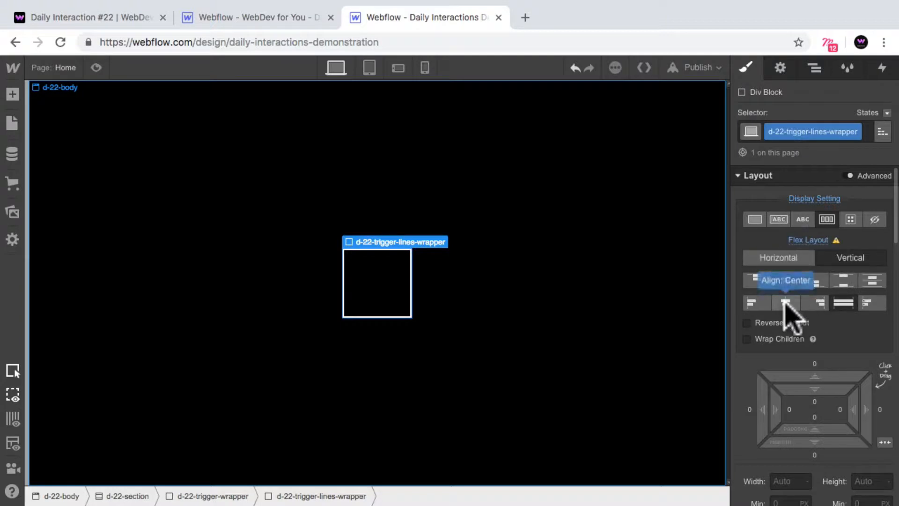
pyautogui.click(785, 303)
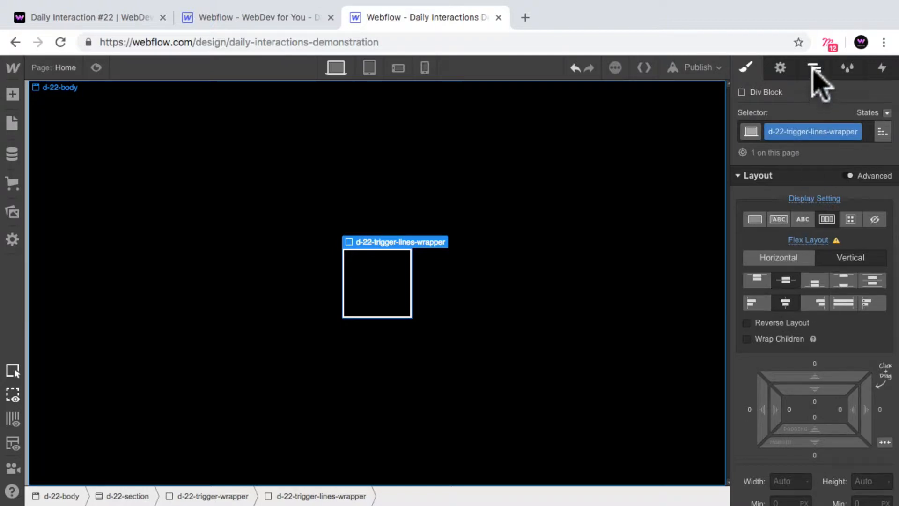
# - Add a Div Block inside d-22-trigger-lines-wrapper and give it the new class d-22-trigger-line
pyautogui.click(814, 68)
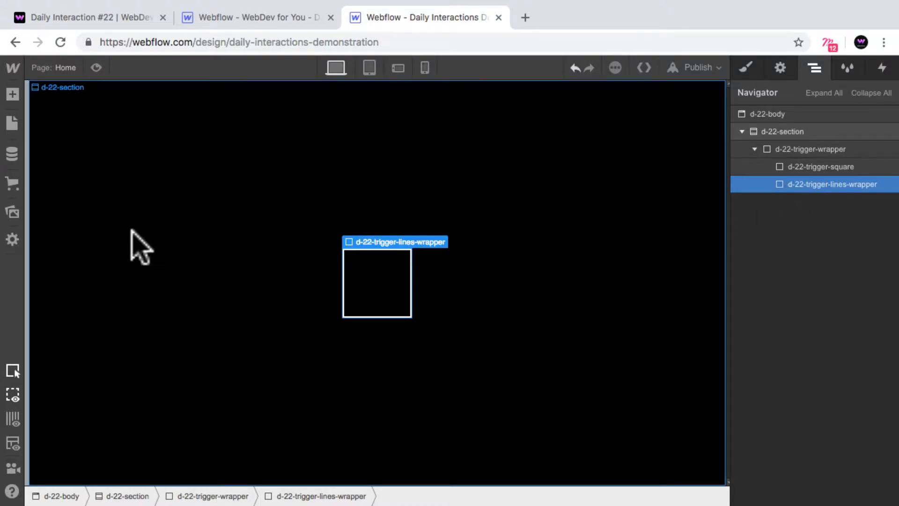
pyautogui.click(11, 95)
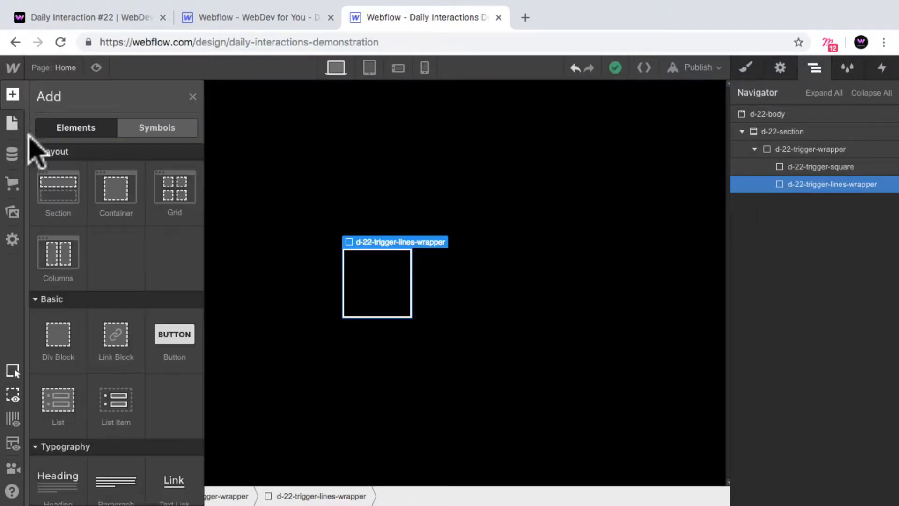
pyautogui.click(57, 336)
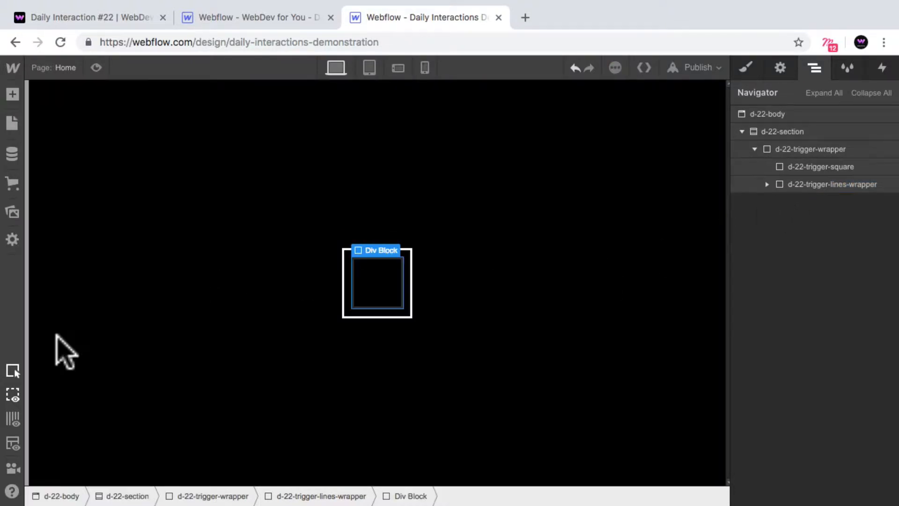
pyautogui.click(746, 68)
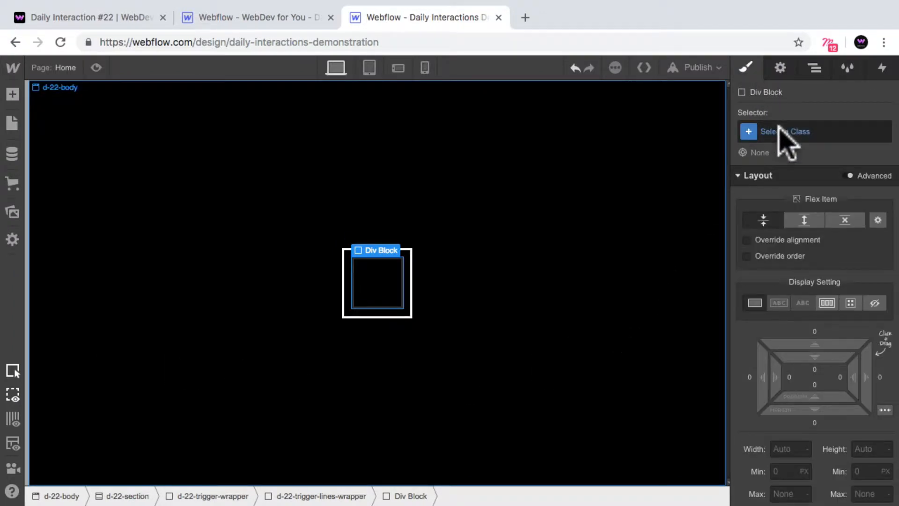
pyautogui.click(782, 131)
pyautogui.write('d-22-')
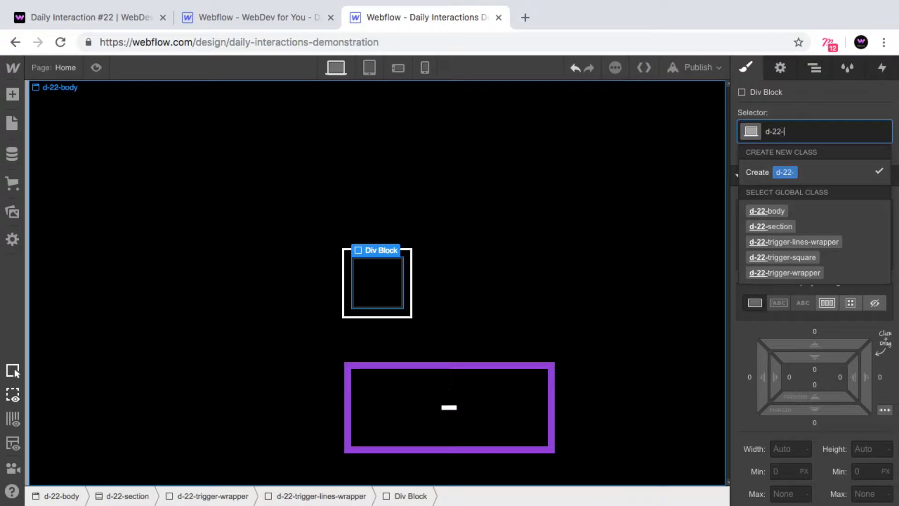
pyautogui.write('trigger-lin')
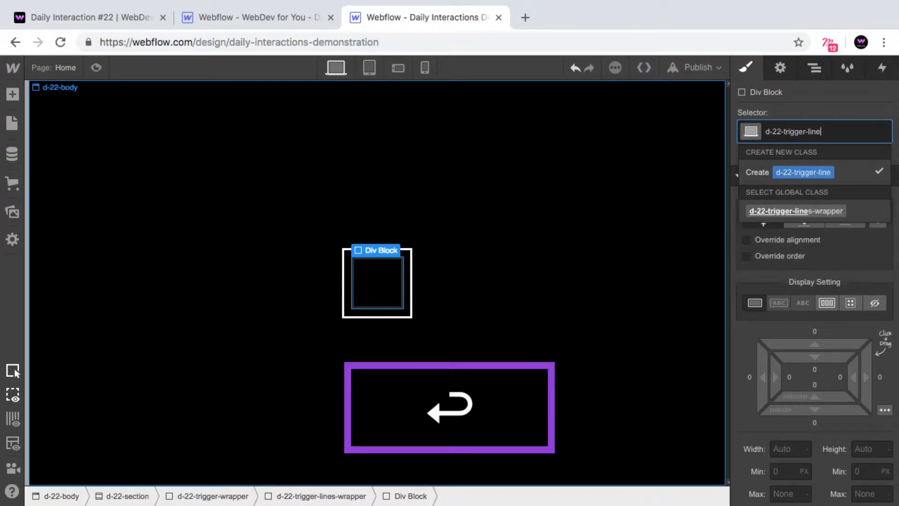
pyautogui.write('e')
pyautogui.press('Return')
# - Set the trigger line's width to 50 px and its height to 2 px
pyautogui.scroll(-1, 842, 261)
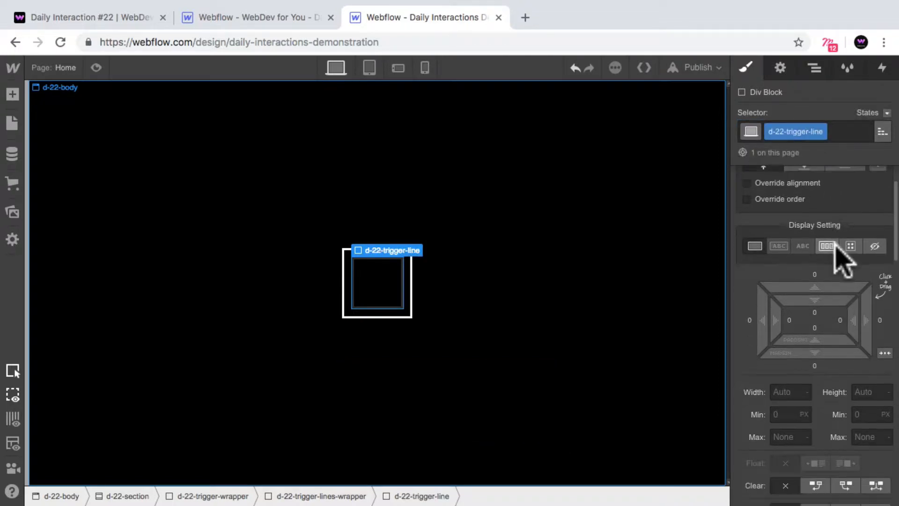
pyautogui.scroll(-1, 837, 260)
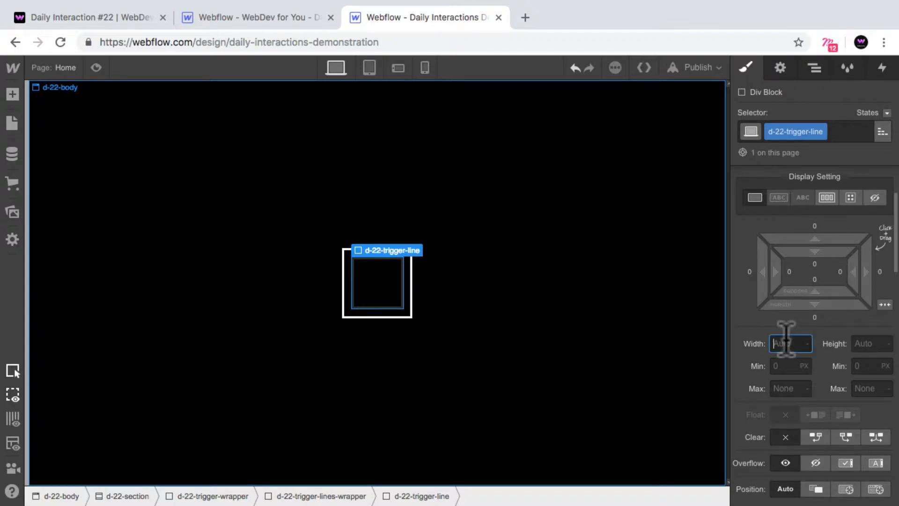
pyautogui.write('50px')
pyautogui.press('Tab')
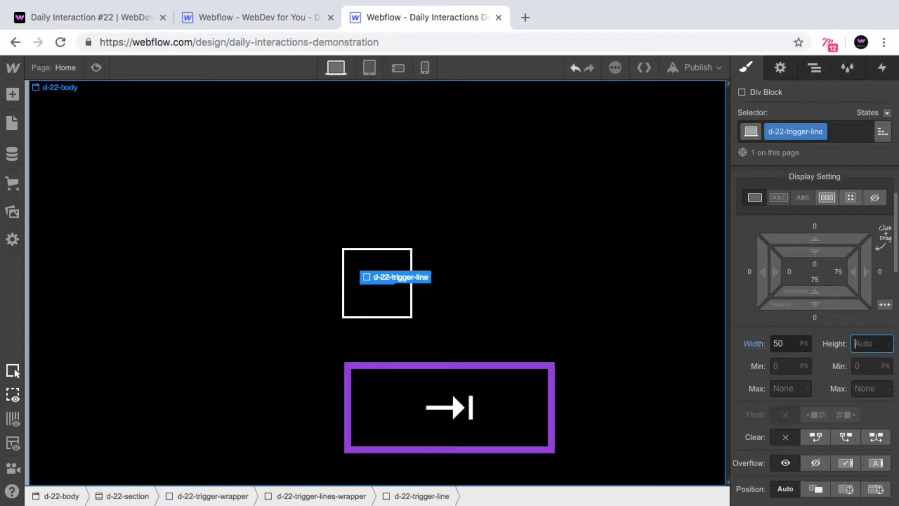
pyautogui.write('2')
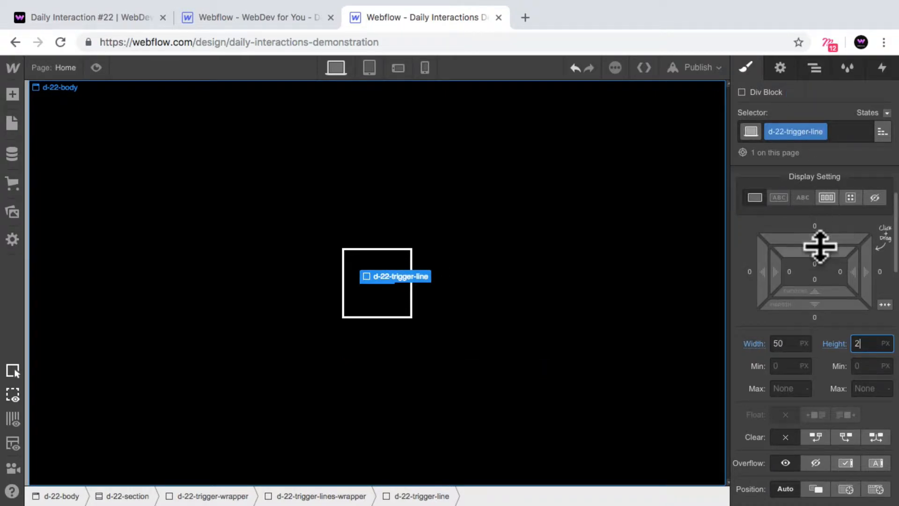
# - Set the trigger line's background colour to the White swatch
pyautogui.scroll(-5, 820, 252)
pyautogui.scroll(-7, 820, 267)
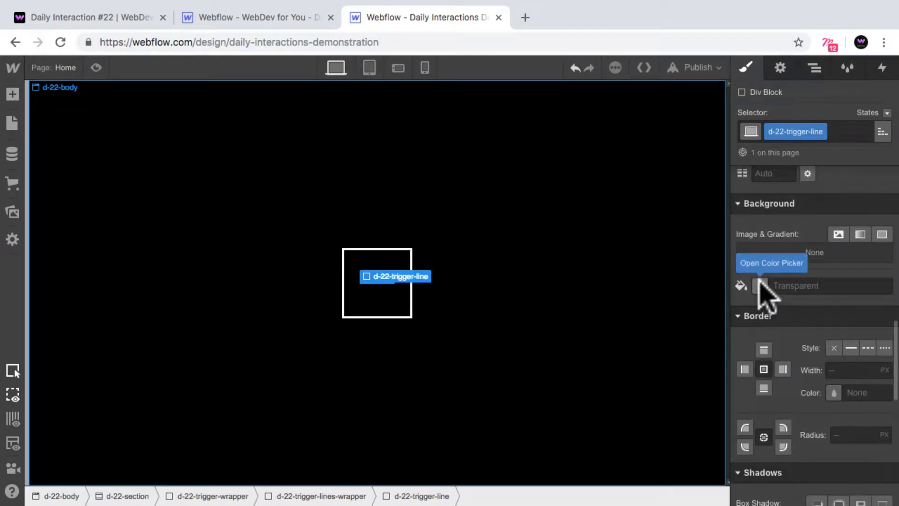
pyautogui.click(760, 285)
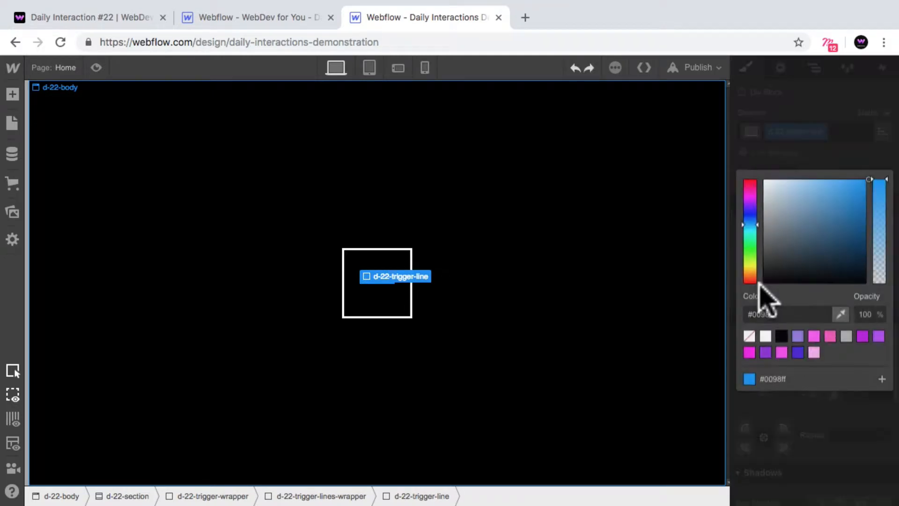
pyautogui.click(766, 337)
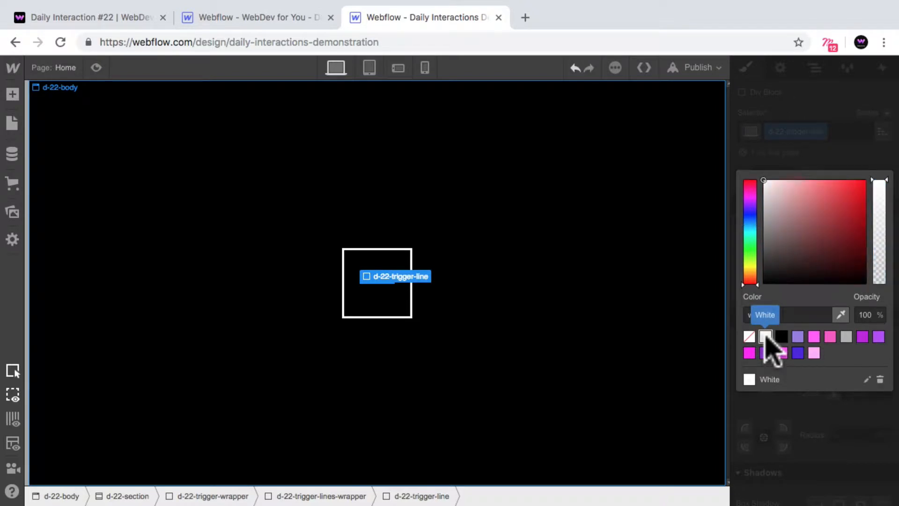
pyautogui.click(806, 406)
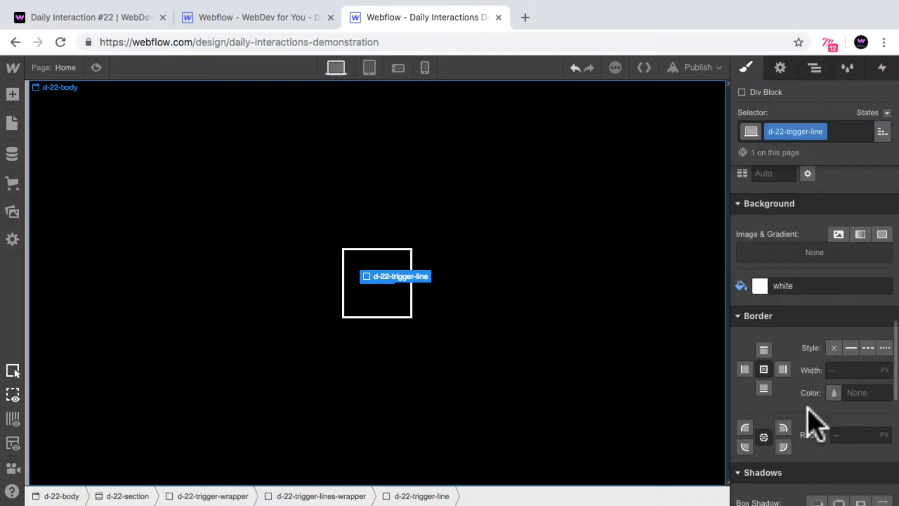
# - Copy d-22-trigger-line and paste it twice into d-22-trigger-lines-wrapper, making three lines
pyautogui.click(814, 68)
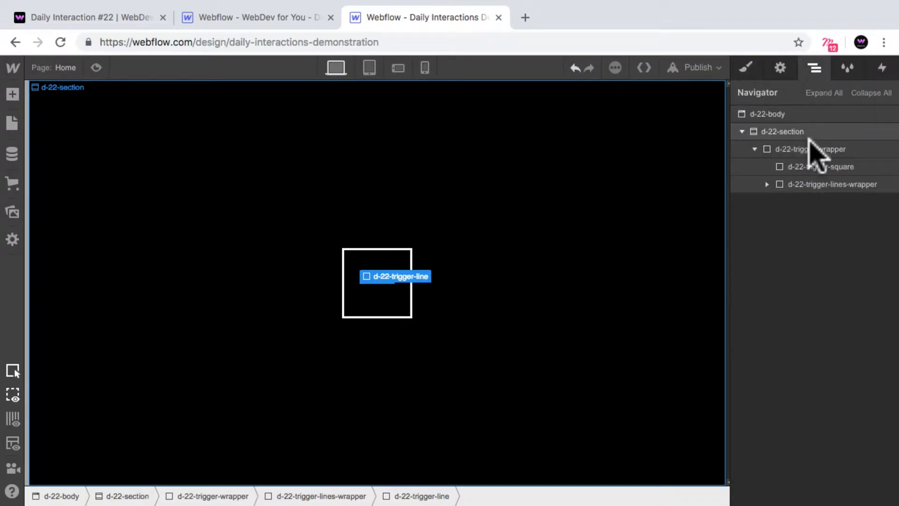
pyautogui.click(790, 185)
pyautogui.click(767, 184)
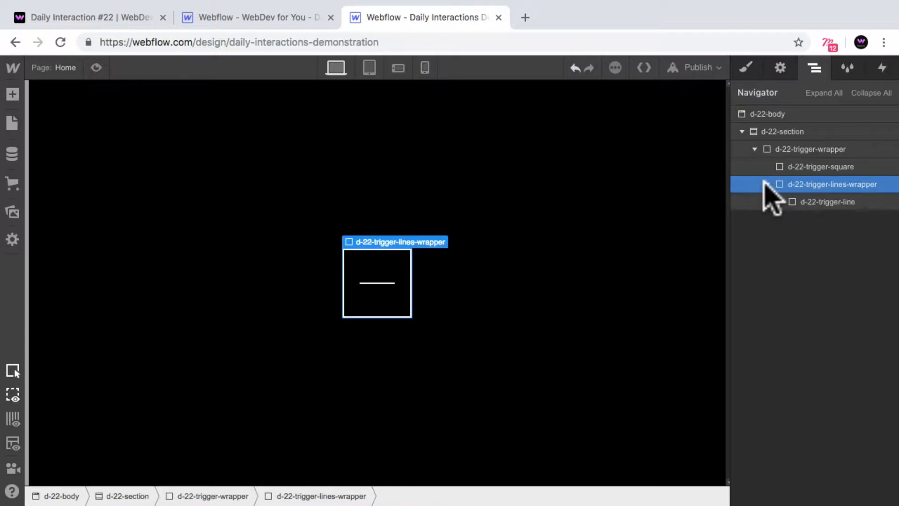
pyautogui.click(824, 202)
pyautogui.press('super+c')
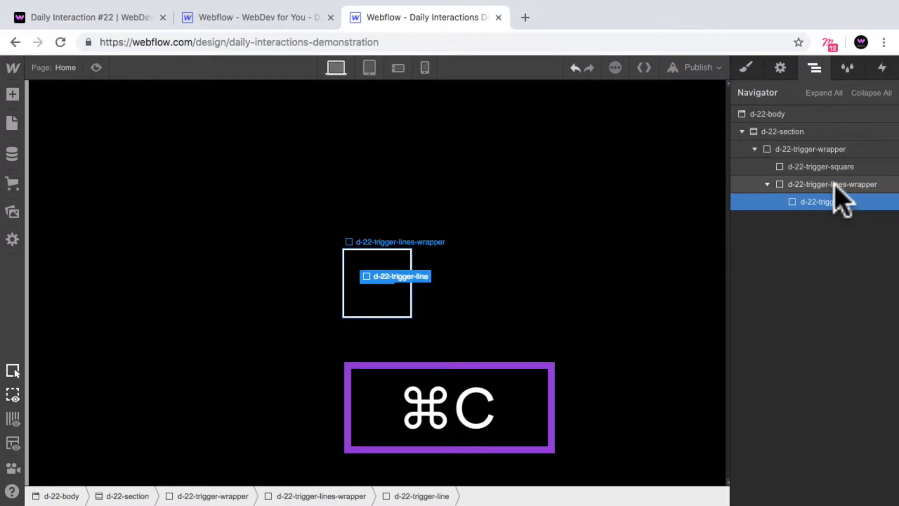
pyautogui.click(833, 184)
pyautogui.press('super+v')
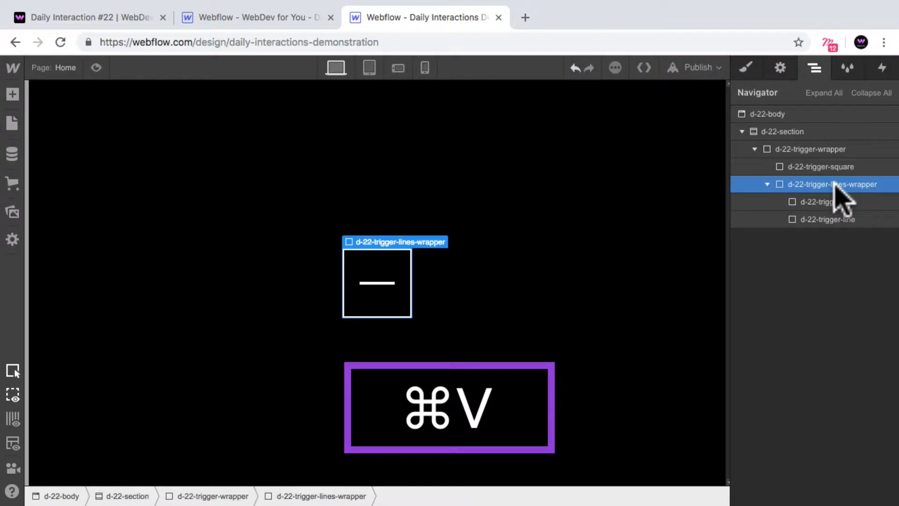
# - Give the d-22-trigger-line class 5 px margins above and below, and check the spaced lines in preview
pyautogui.click(830, 201)
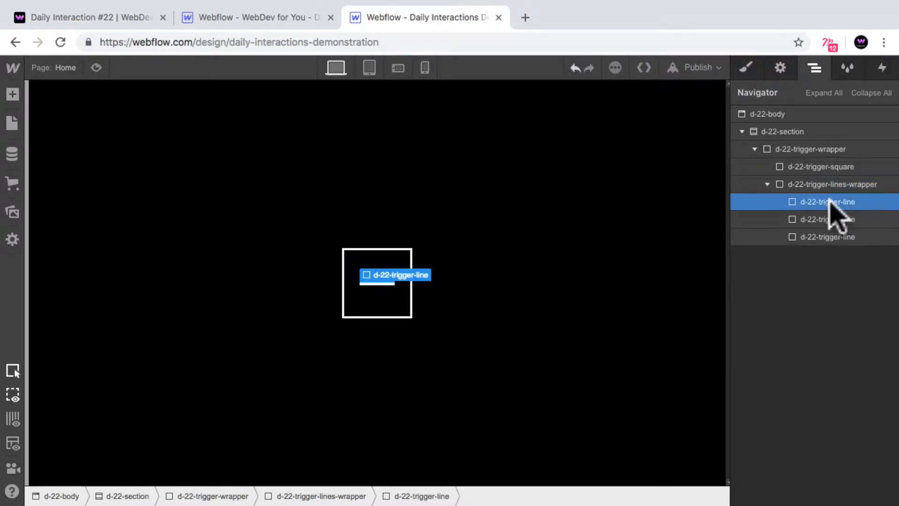
pyautogui.click(744, 68)
pyautogui.scroll(-3, 829, 211)
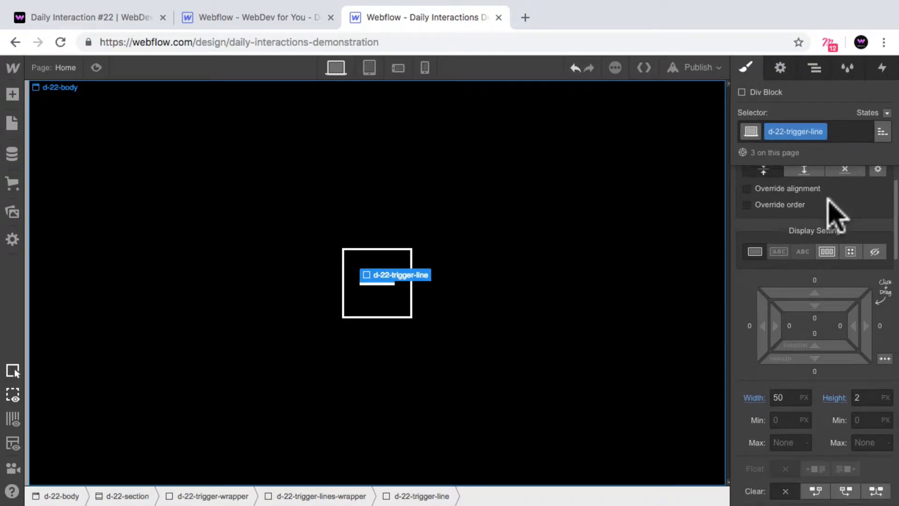
pyautogui.scroll(-1, 829, 211)
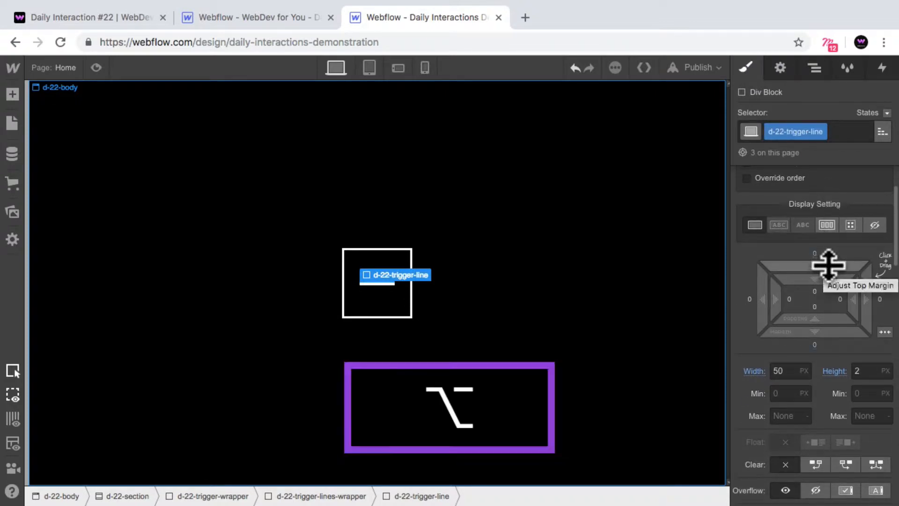
pyautogui.moveTo(827, 265); pyautogui.dragTo(828, 253)
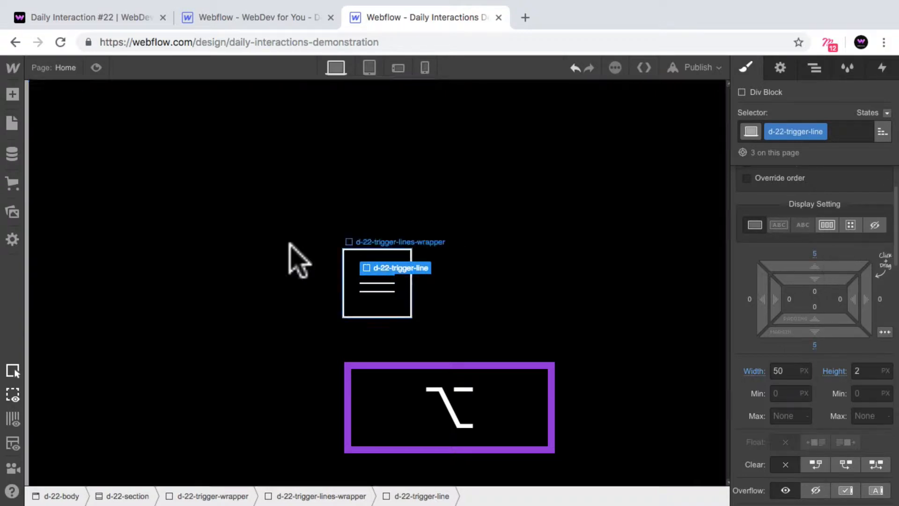
pyautogui.click(96, 67)
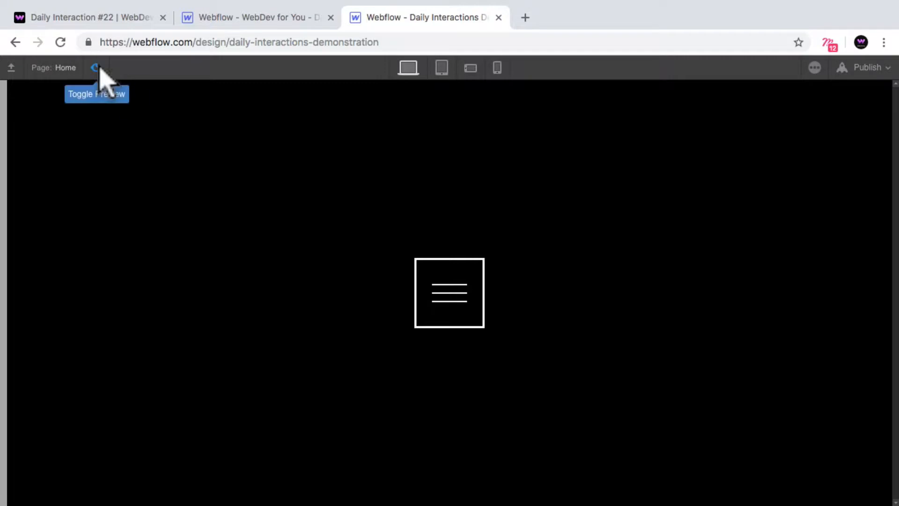
pyautogui.click(99, 70)
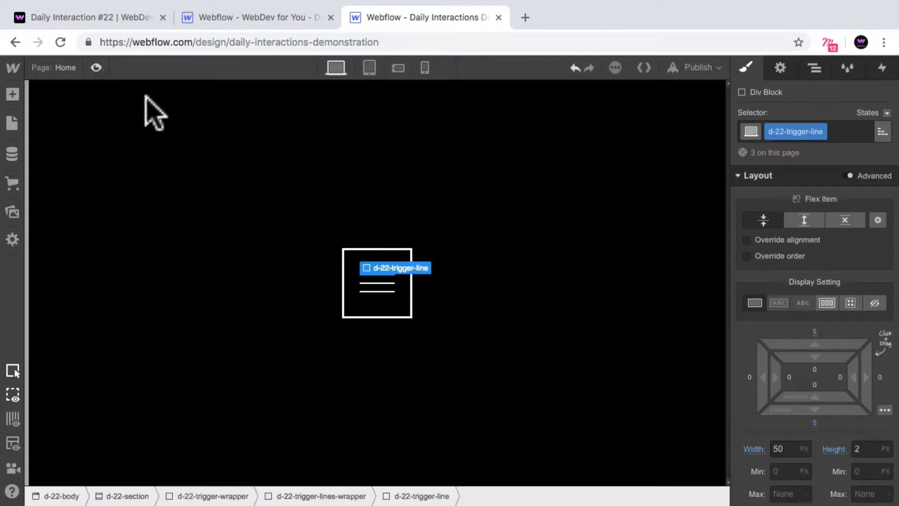
# - Duplicate d-22-trigger-lines-wrapper with its three lines inside d-22-trigger-wrapper
pyautogui.click(814, 69)
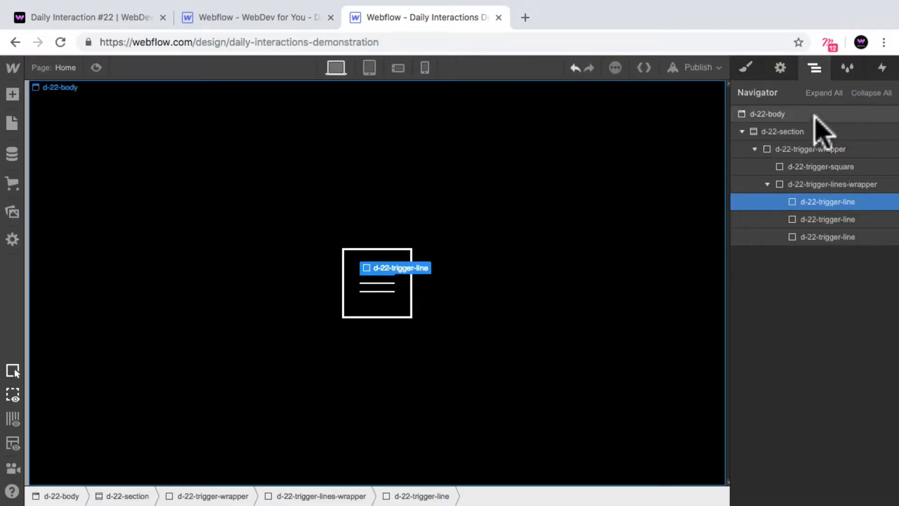
pyautogui.click(823, 184)
pyautogui.press('super+c')
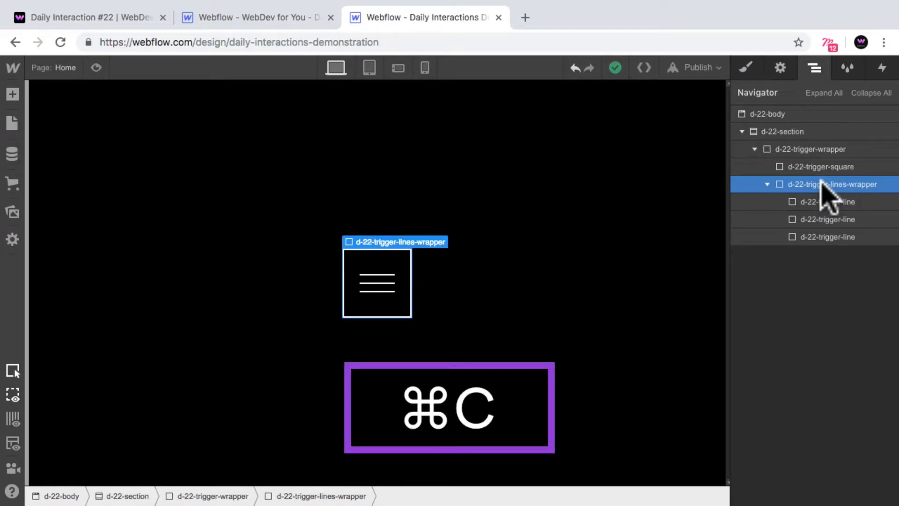
pyautogui.press('super+v')
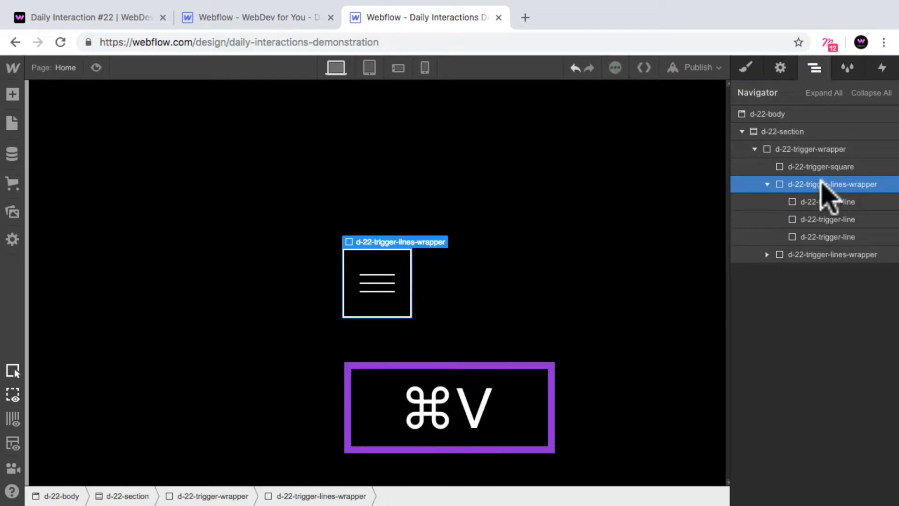
# - Add a new combo class named second to the first trigger line in the duplicated lines wrapper
pyautogui.click(796, 254)
pyautogui.click(766, 254)
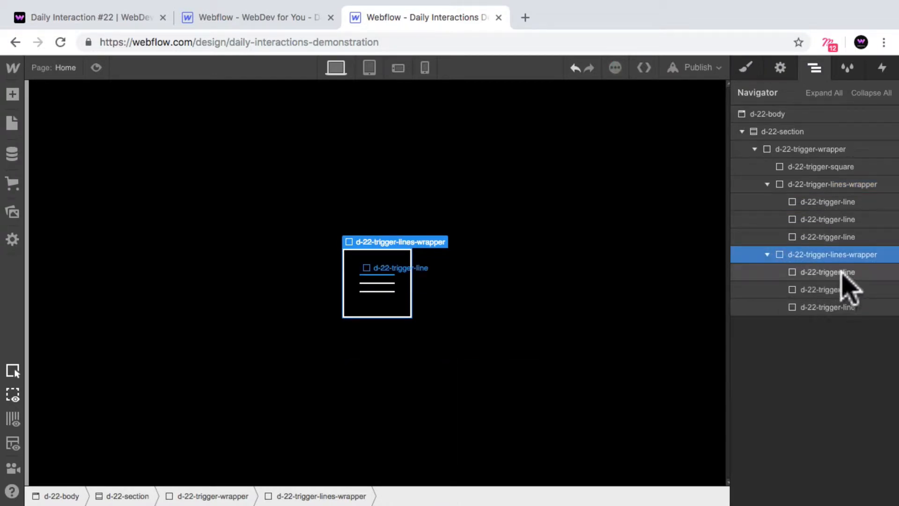
pyautogui.click(859, 272)
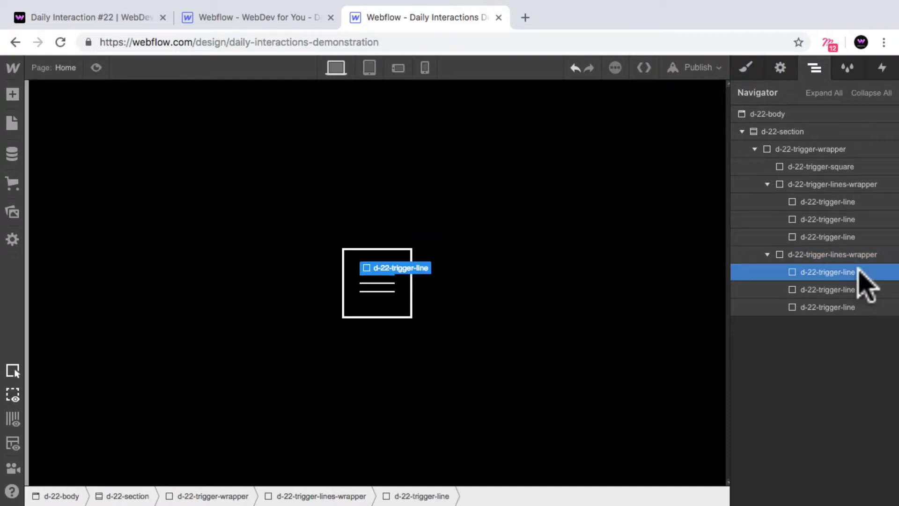
pyautogui.click(748, 66)
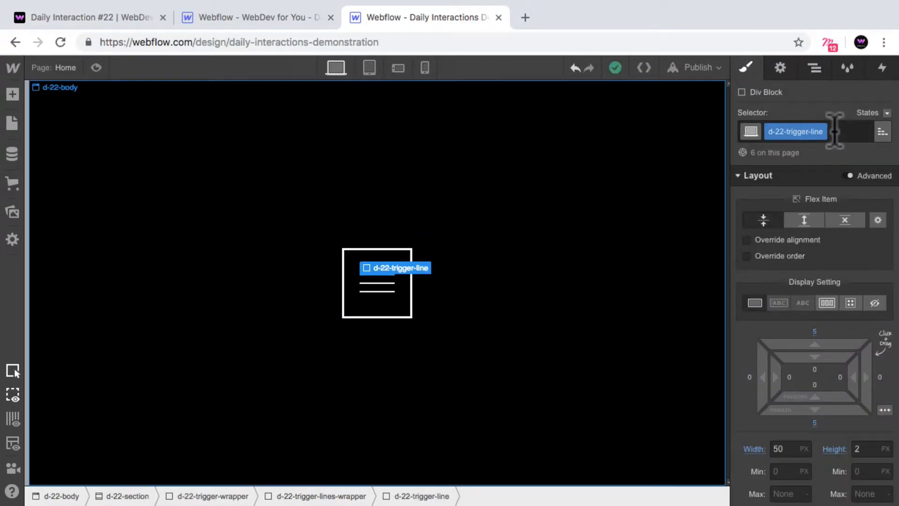
pyautogui.click(834, 131)
pyautogui.write('second')
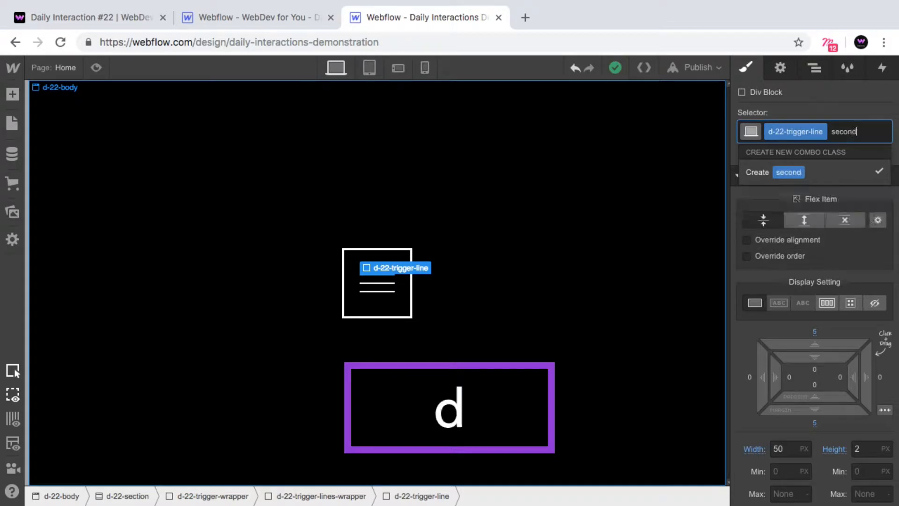
pyautogui.press('Return')
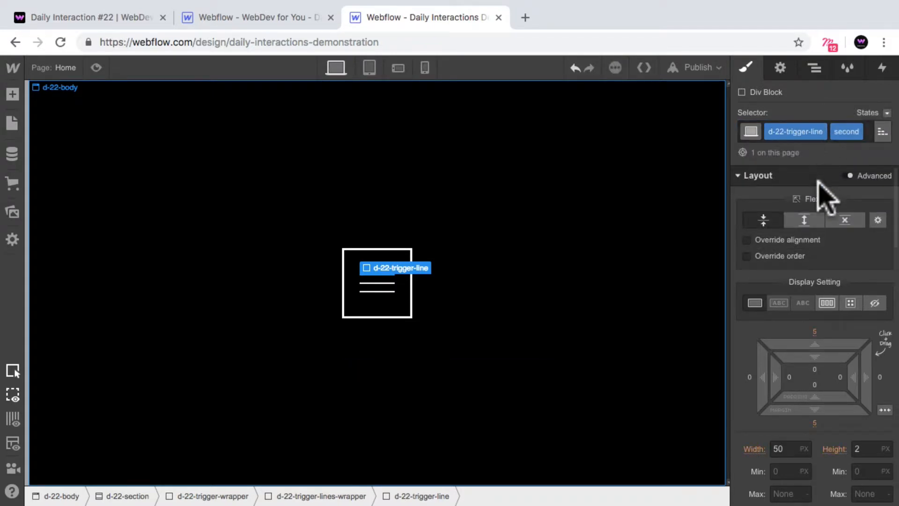
# - Set the second combo class's background colour to the Magenta swatch, #ff47f9
pyautogui.scroll(-6, 824, 188)
pyautogui.scroll(-7, 821, 189)
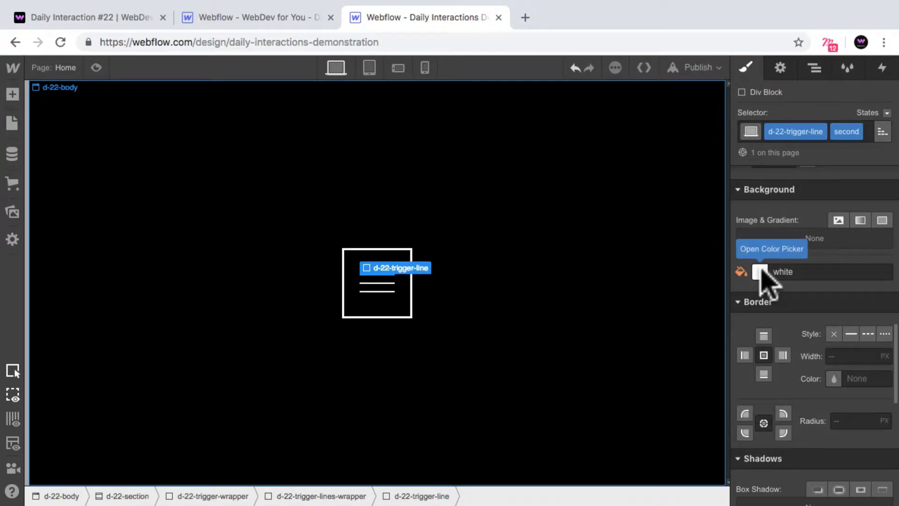
pyautogui.click(760, 270)
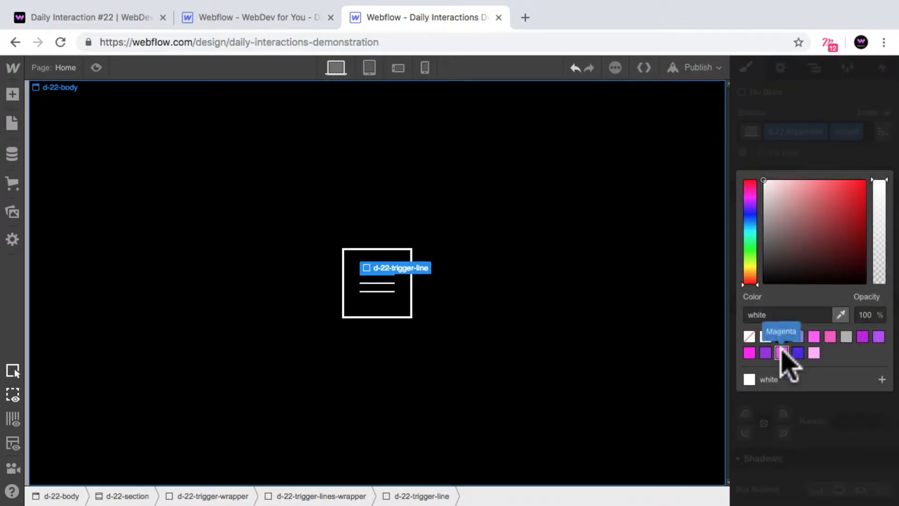
pyautogui.click(781, 352)
pyautogui.click(817, 411)
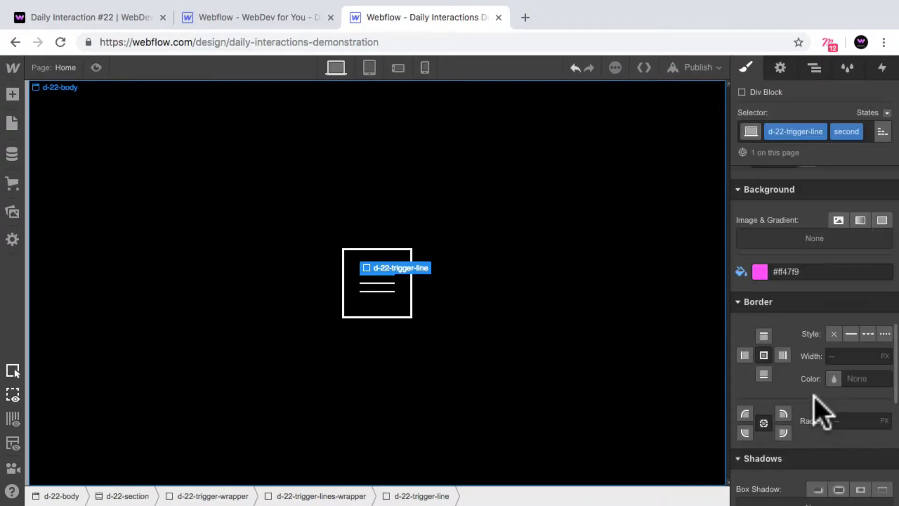
# - Apply the existing combo class second to the middle trigger line of the duplicated lines wrapper
pyautogui.click(809, 66)
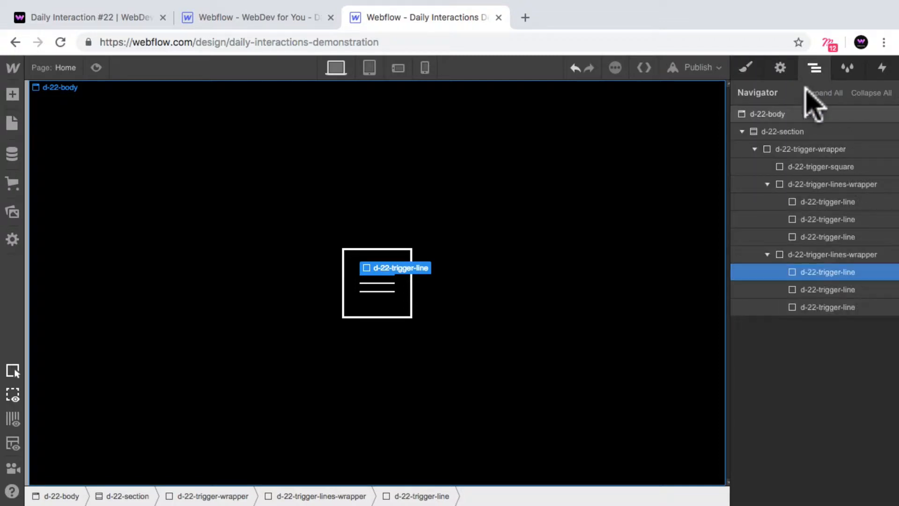
pyautogui.click(861, 289)
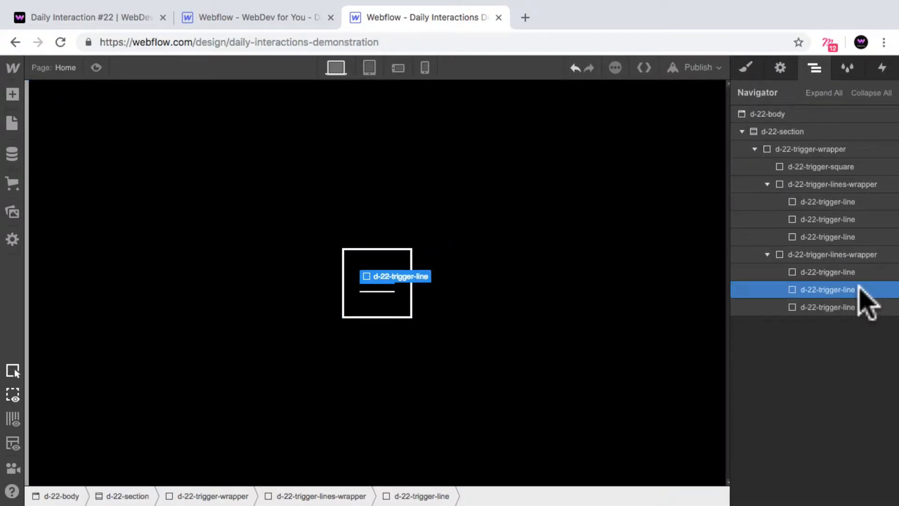
pyautogui.click(747, 66)
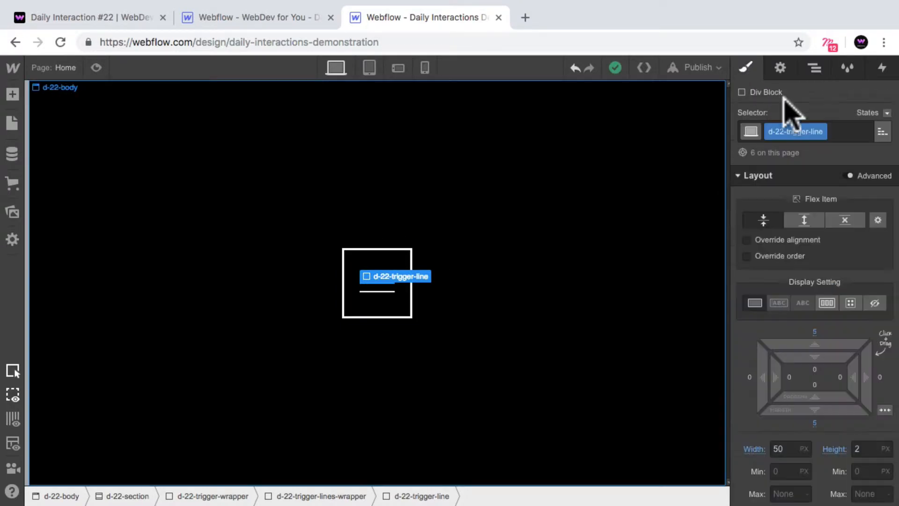
pyautogui.click(836, 131)
pyautogui.write('second')
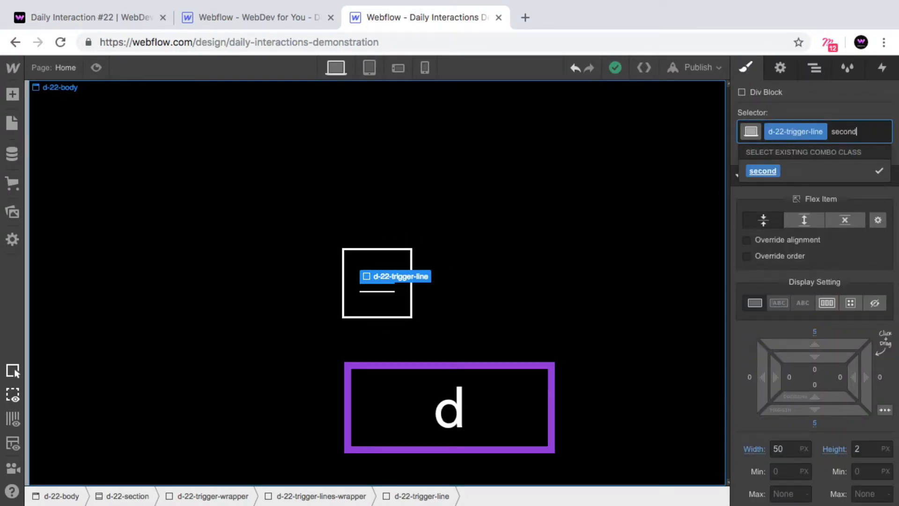
pyautogui.press('Return')
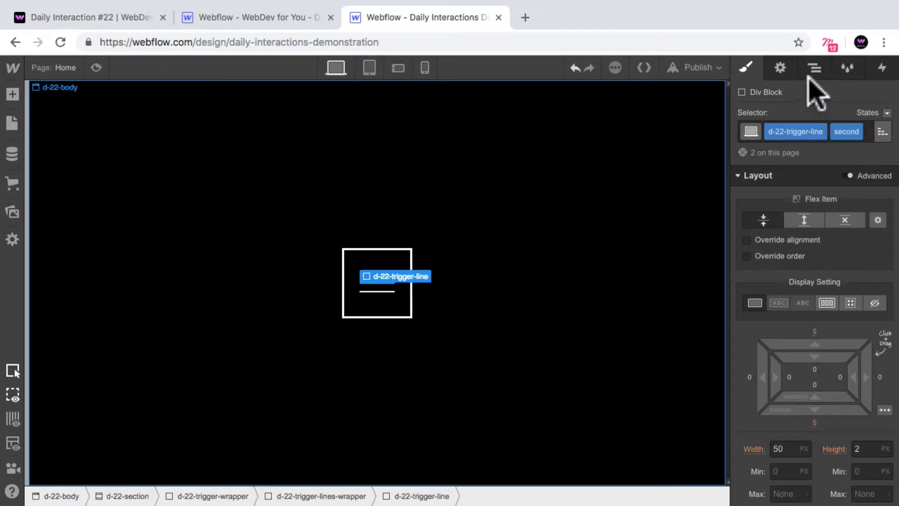
pyautogui.click(567, 224)
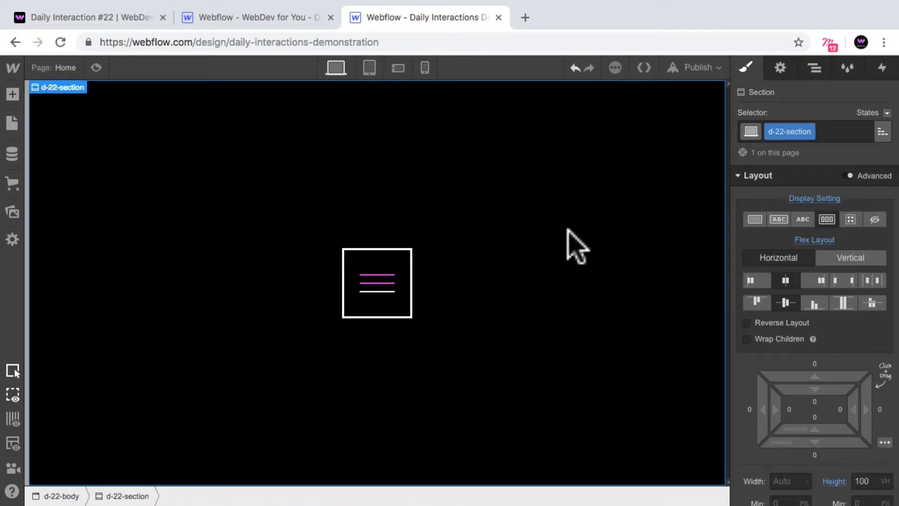
# - Apply the existing combo class second to the third trigger line of the duplicated lines wrapper
pyautogui.click(815, 68)
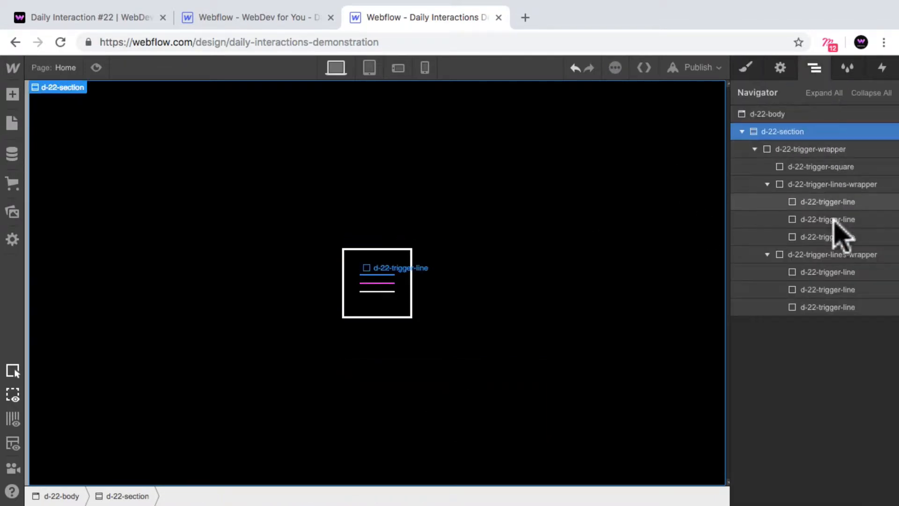
pyautogui.click(857, 307)
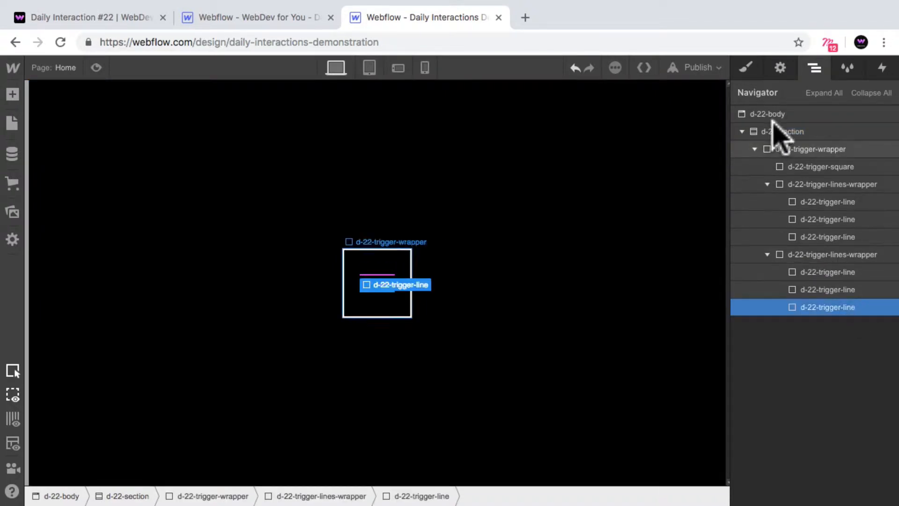
pyautogui.click(745, 68)
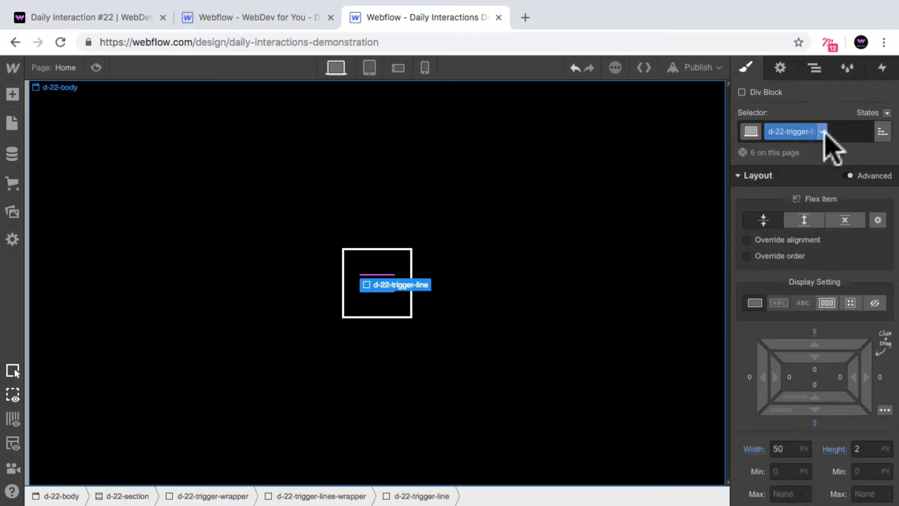
pyautogui.click(837, 132)
pyautogui.write('sec')
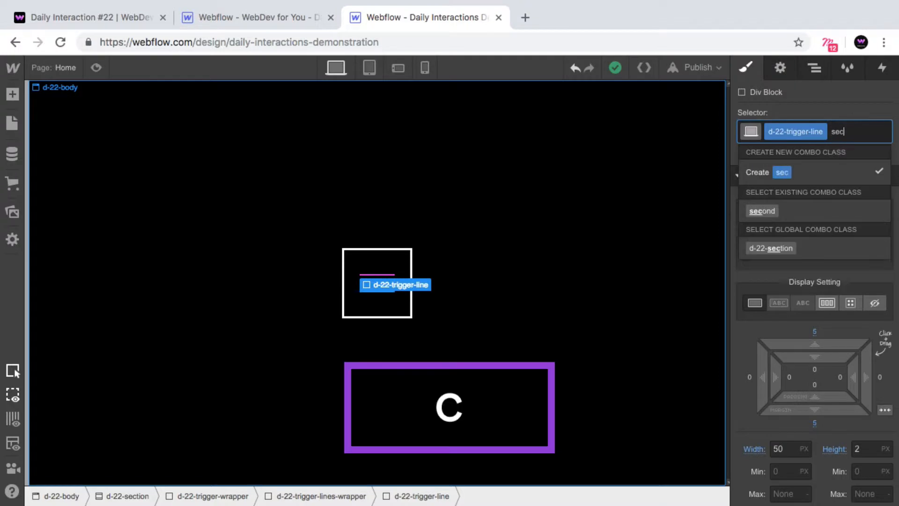
pyautogui.write('ond')
pyautogui.press('Return')
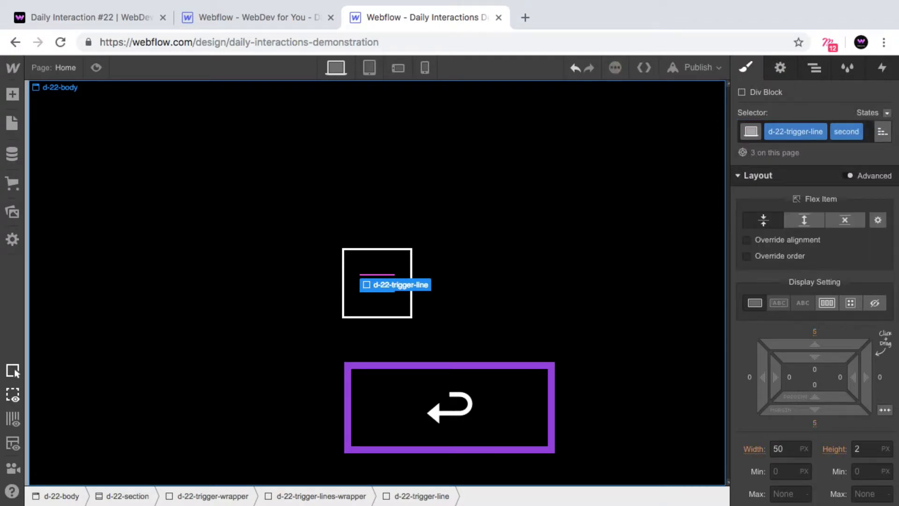
pyautogui.click(541, 277)
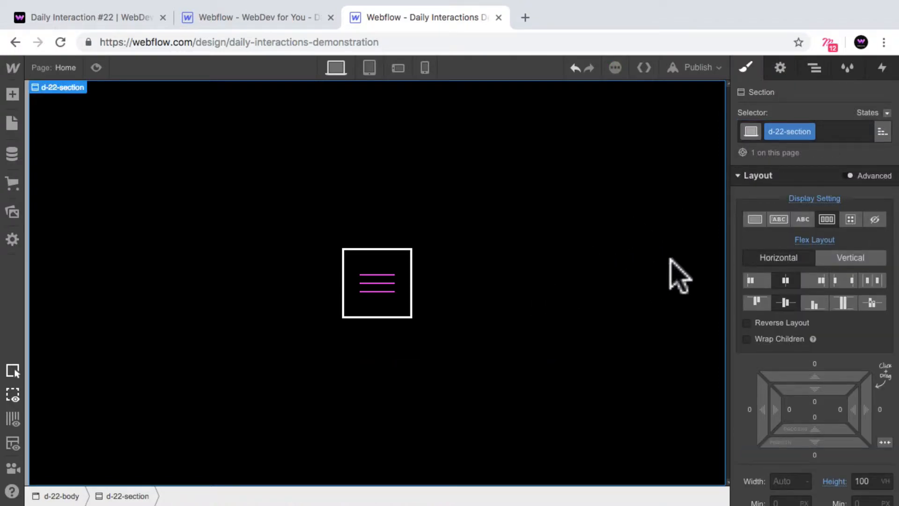
# - Add a Mouse Hover element trigger to d-22-trigger-wrapper with Start an Animation as its On Hover action
pyautogui.click(815, 69)
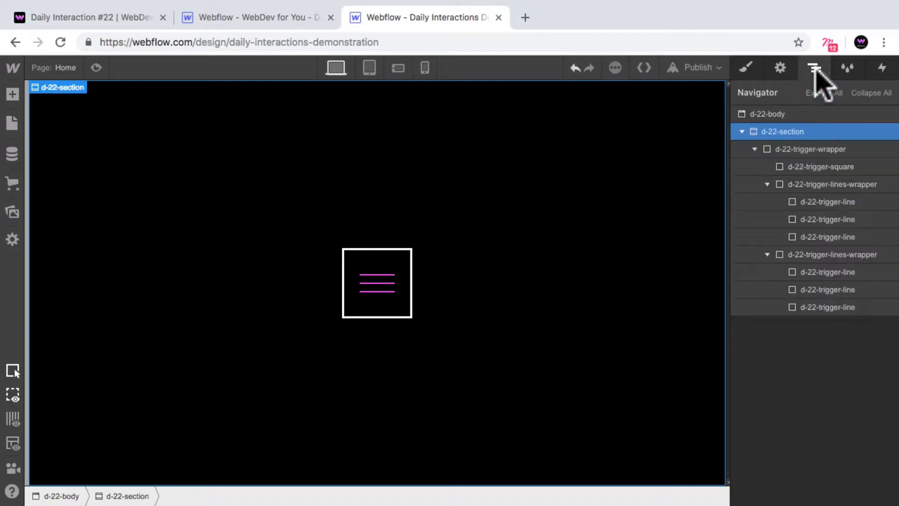
pyautogui.click(853, 147)
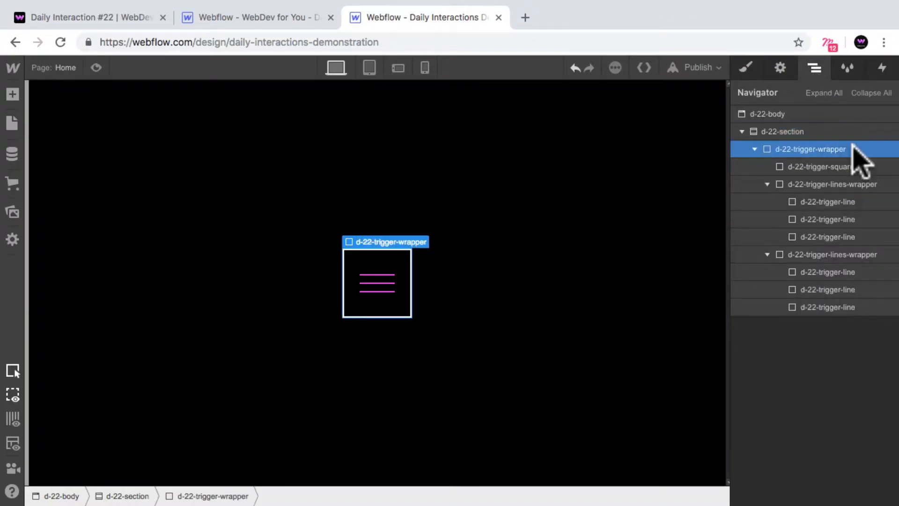
pyautogui.click(883, 67)
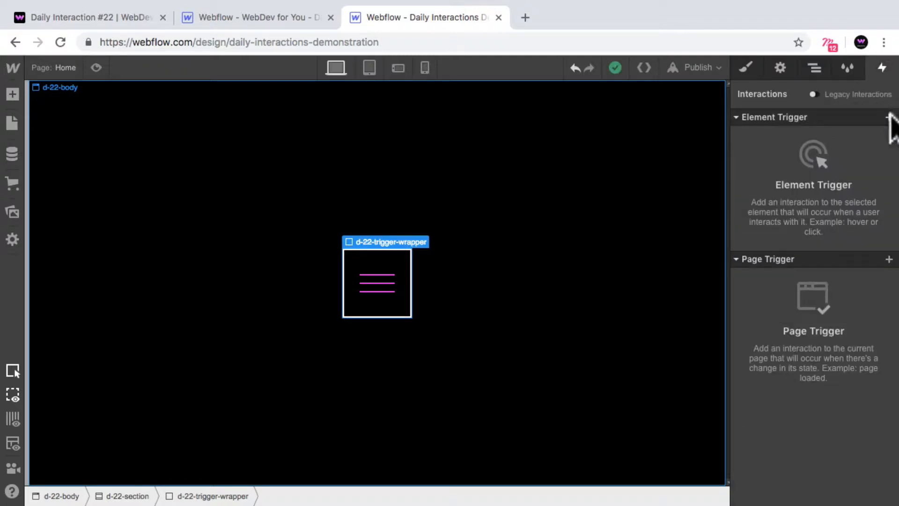
pyautogui.click(889, 117)
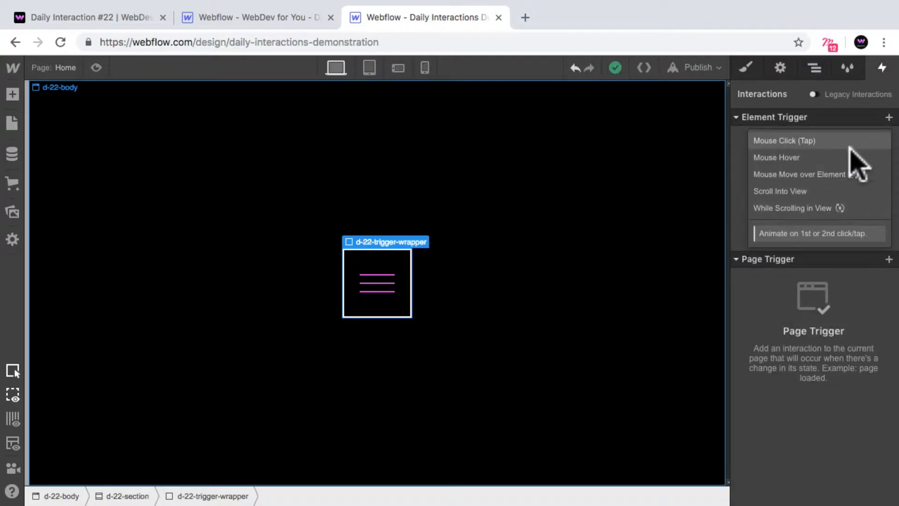
pyautogui.click(838, 158)
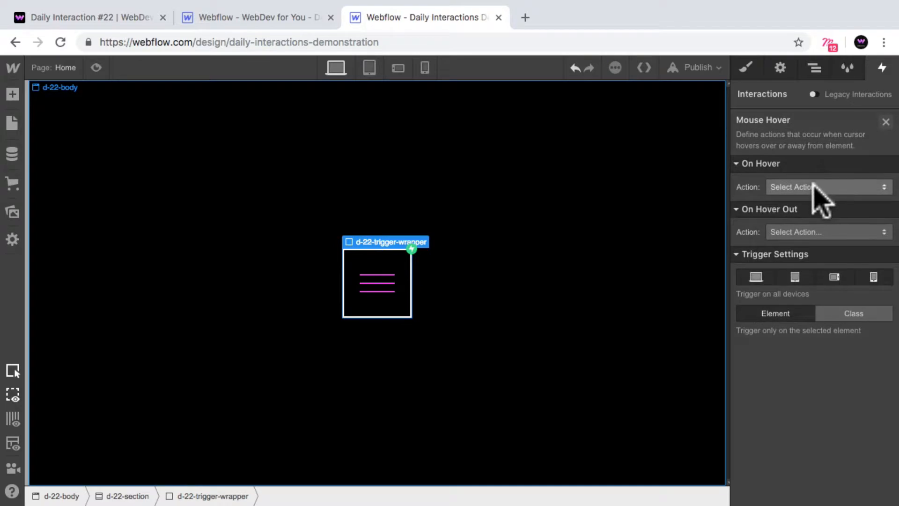
pyautogui.click(814, 186)
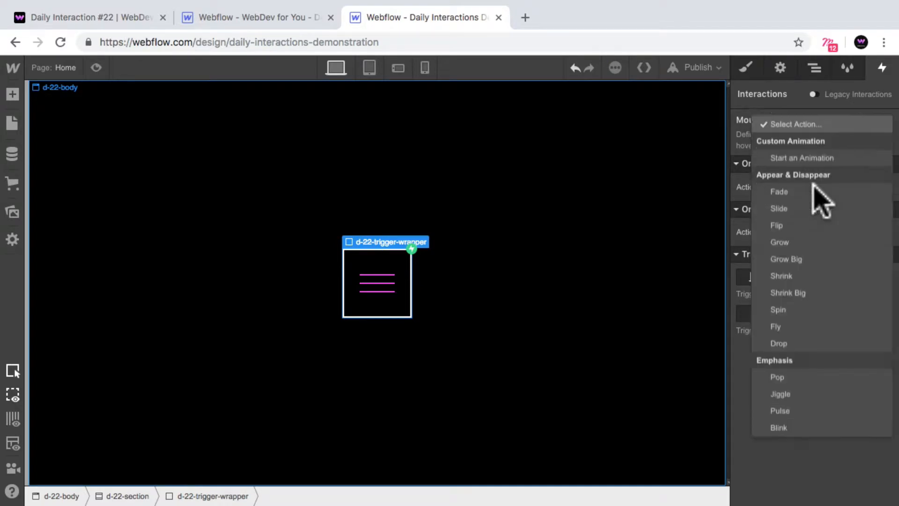
pyautogui.click(846, 140)
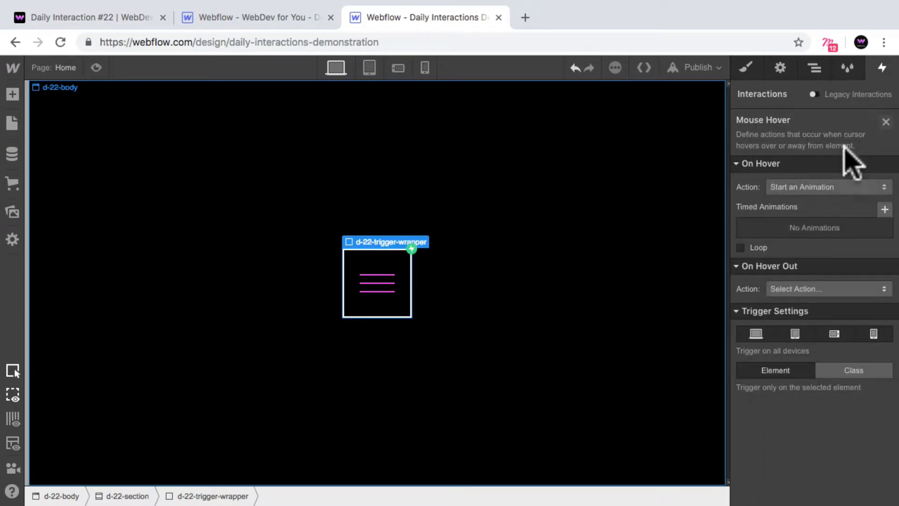
# - Create a new timed animation named d-22-mouse-in for the On Hover action
pyautogui.click(884, 208)
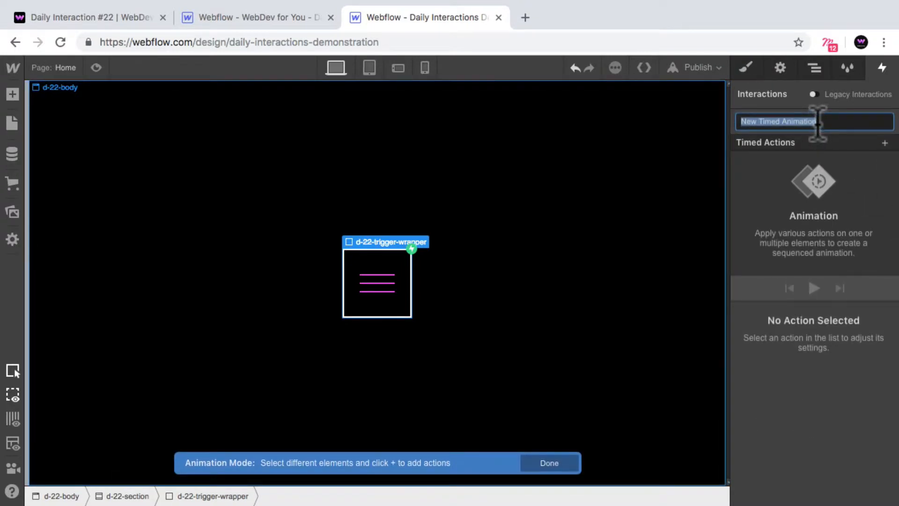
pyautogui.write('d-22-mouse-i')
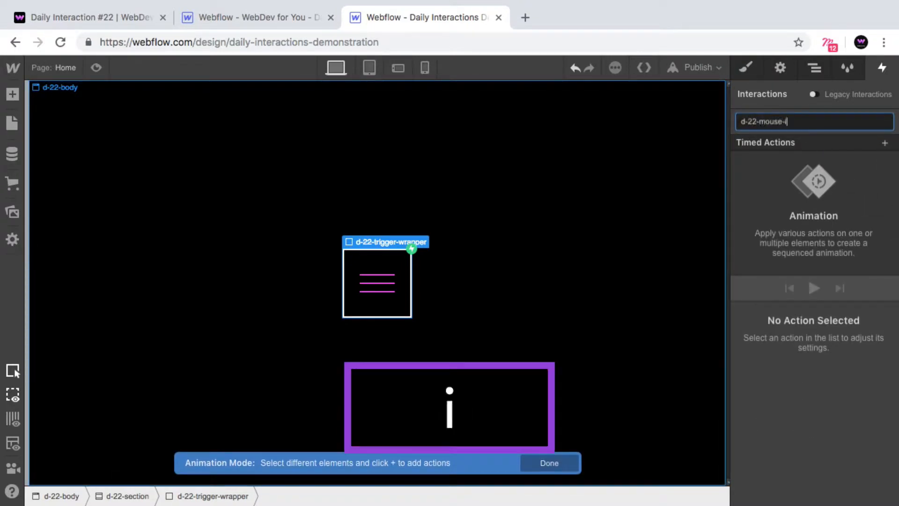
pyautogui.write('n')
pyautogui.press('Return')
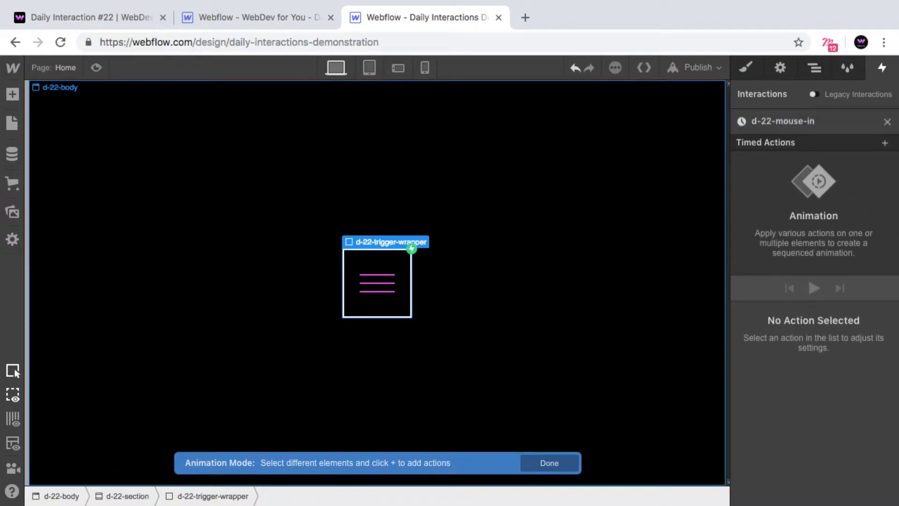
# - Add a Move action for the first line in the duplicated lines wrapper, with X at -200%, set as initial state
pyautogui.click(814, 69)
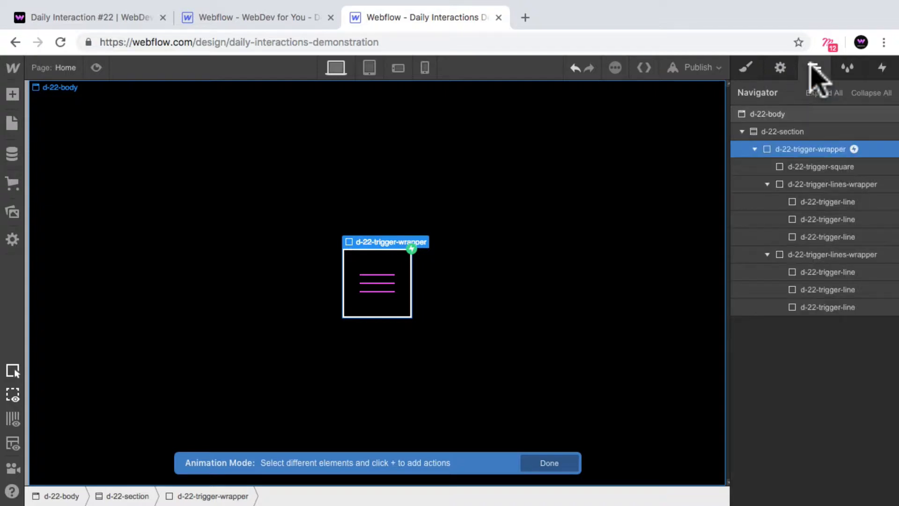
pyautogui.click(871, 287)
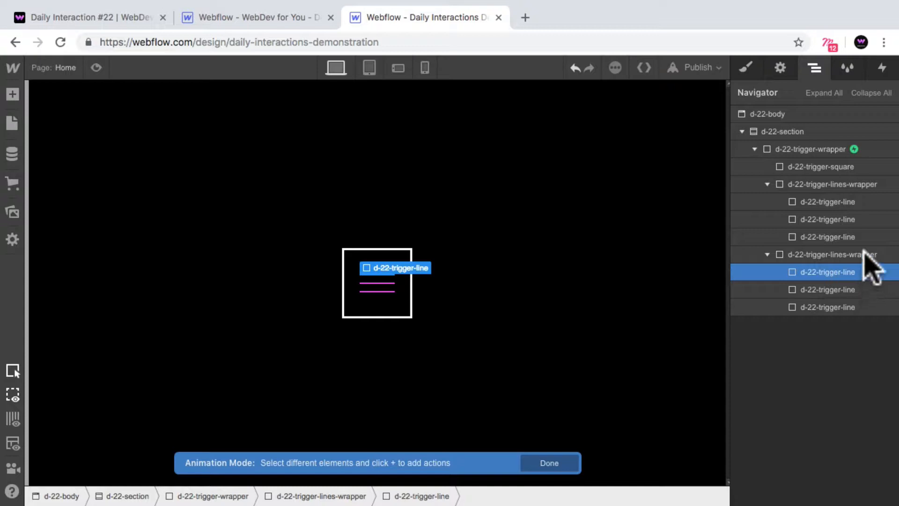
pyautogui.click(882, 68)
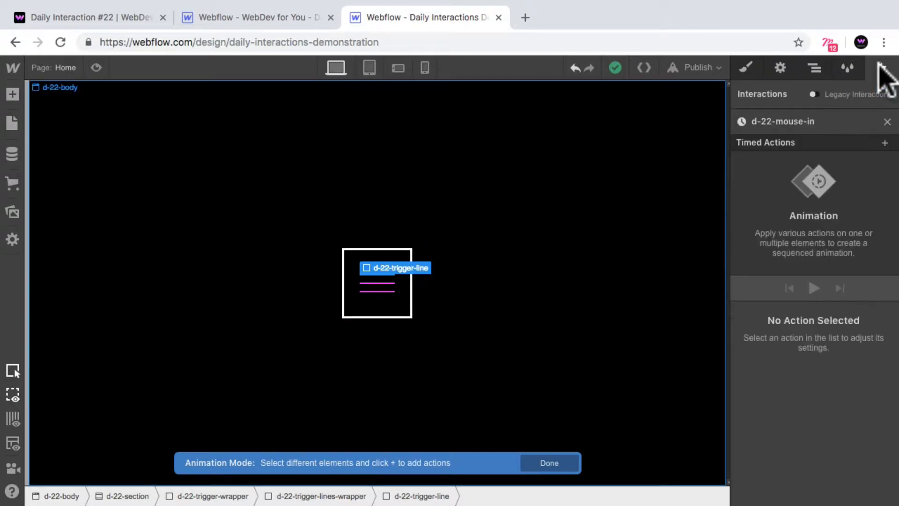
pyautogui.click(884, 143)
pyautogui.click(838, 193)
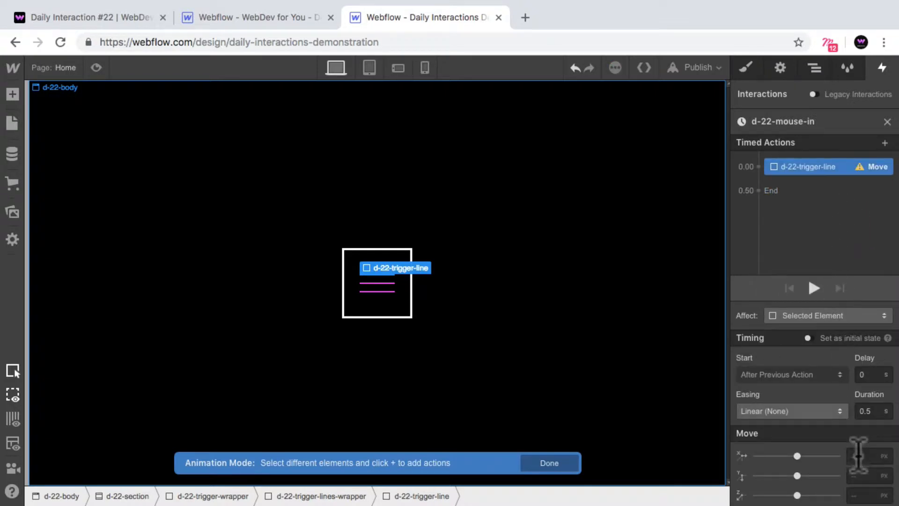
pyautogui.write('-200')
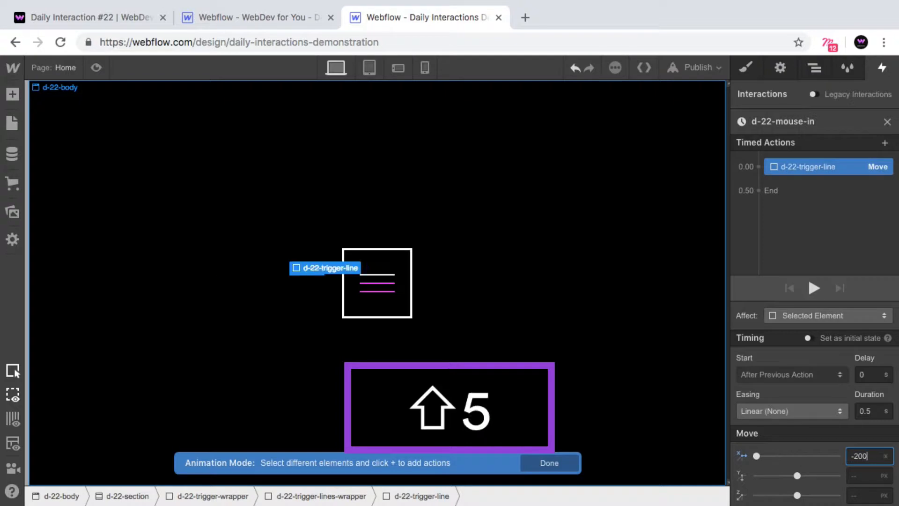
pyautogui.hotkey('shift', 'Return')
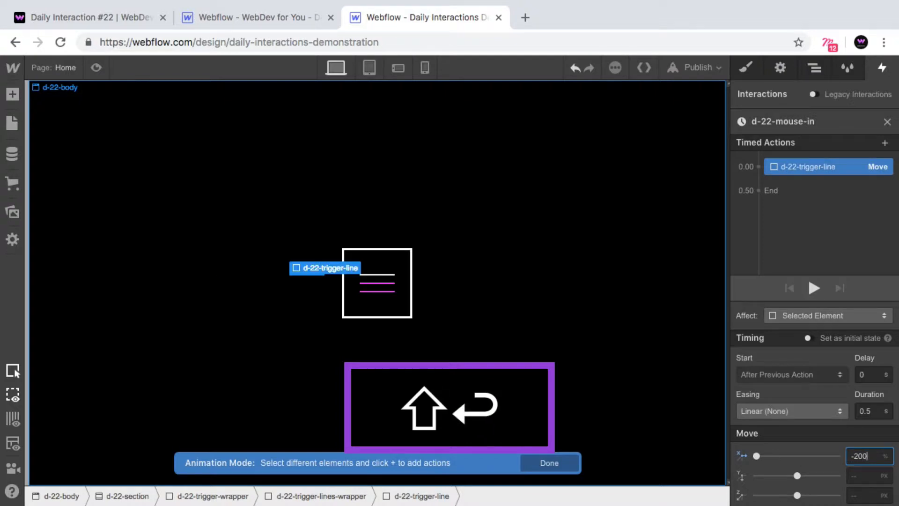
pyautogui.click(807, 337)
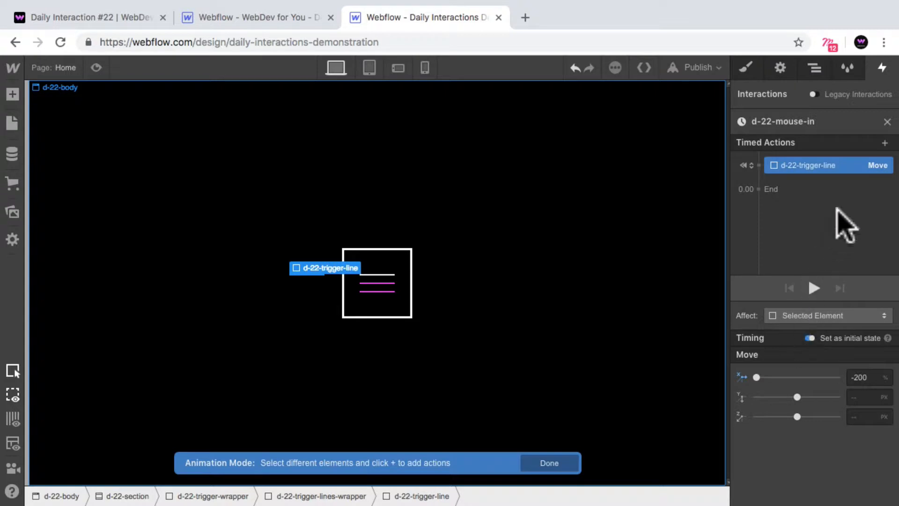
# - Duplicate the Move action and change the copy's target to the middle line of the duplicated lines wrapper
pyautogui.rightClick(840, 163)
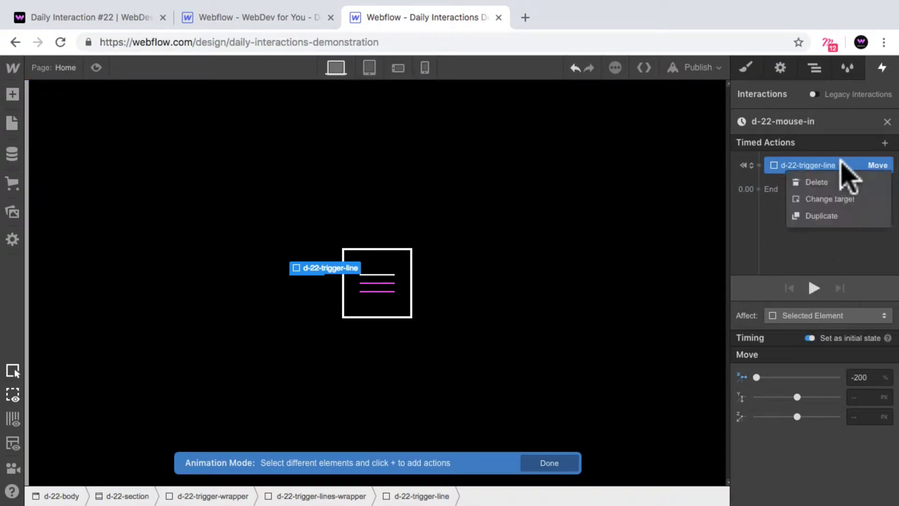
pyautogui.click(850, 215)
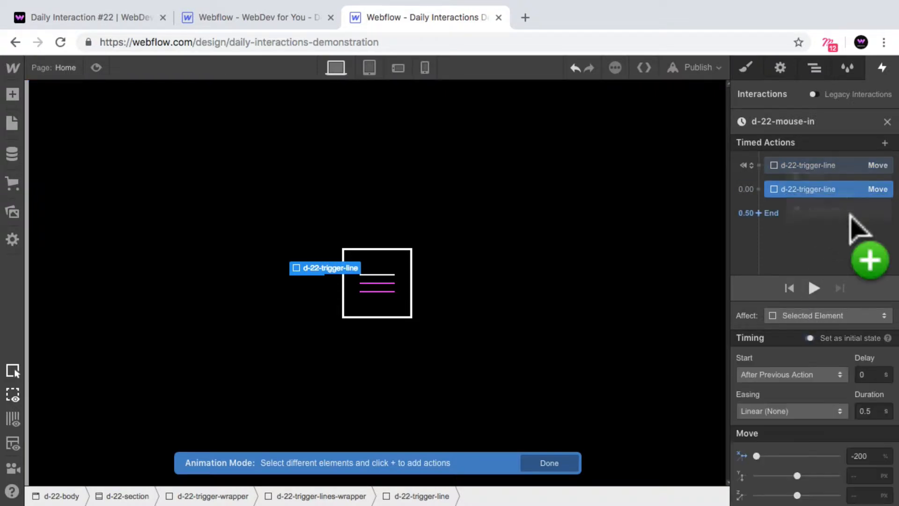
pyautogui.rightClick(842, 187)
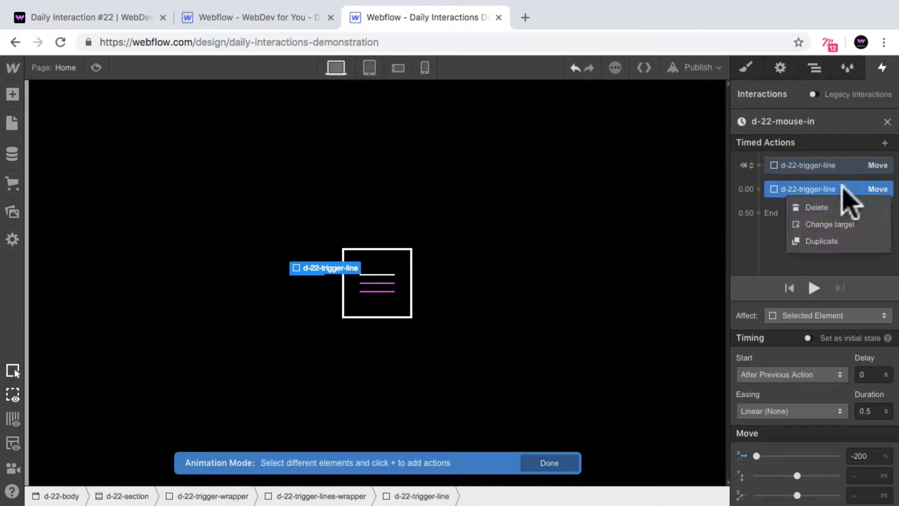
pyautogui.click(863, 224)
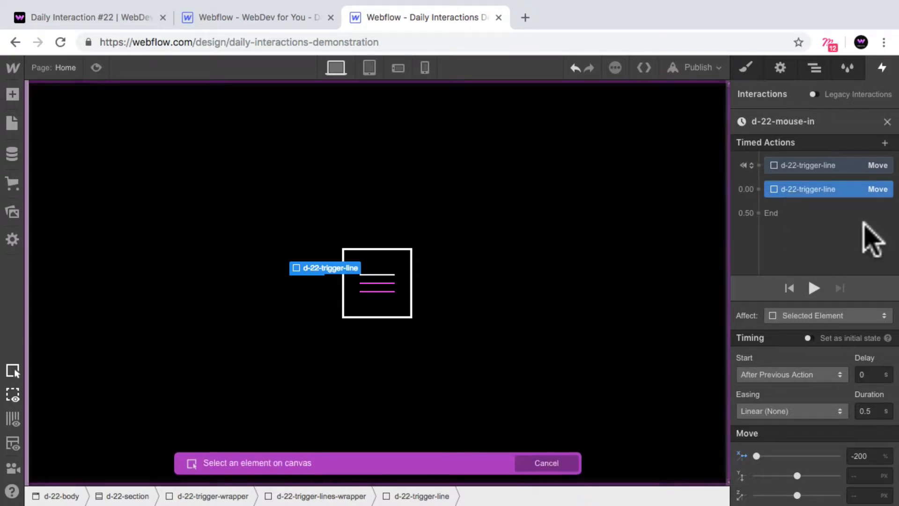
pyautogui.click(814, 68)
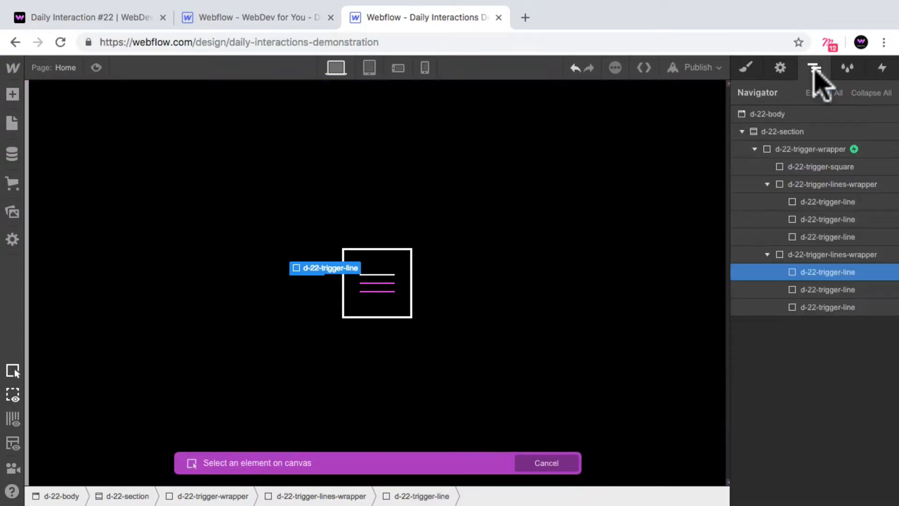
pyautogui.click(860, 289)
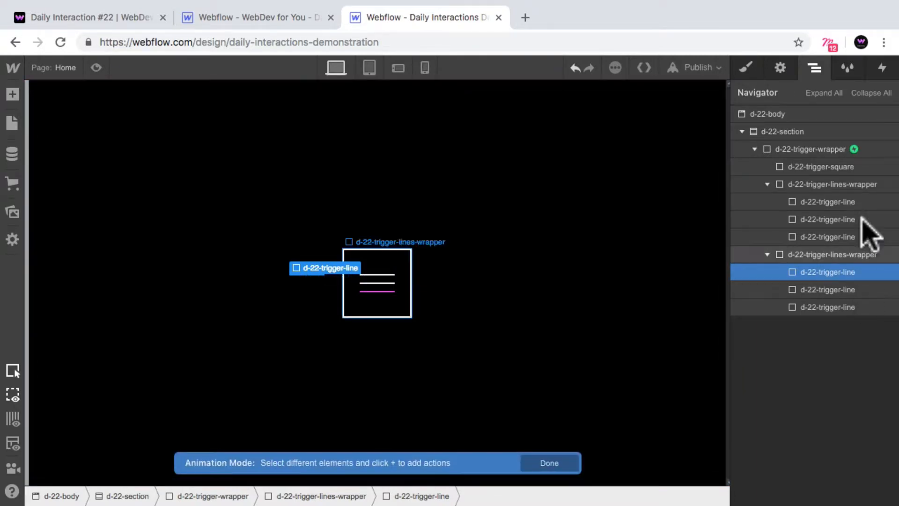
# - Duplicate the middle line's Move action and change the copy's target to the last line of the duplicated lines wrapper
pyautogui.click(882, 69)
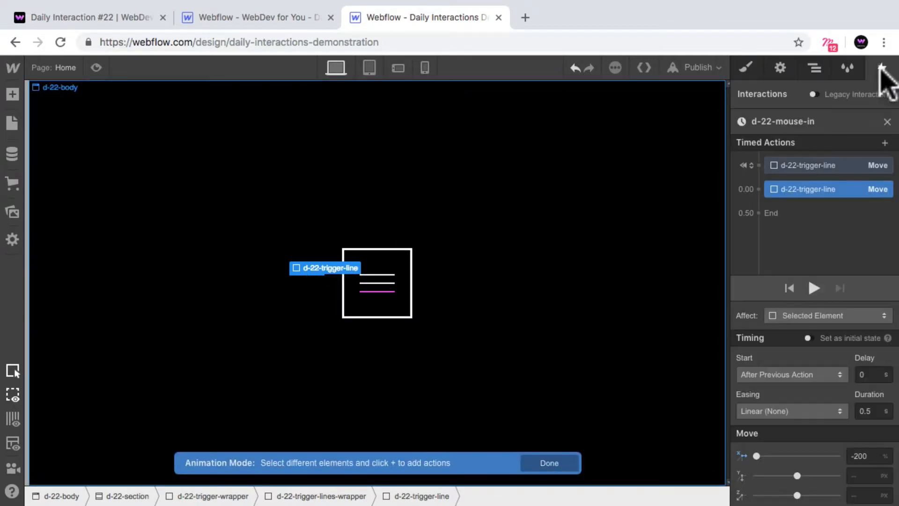
pyautogui.rightClick(829, 189)
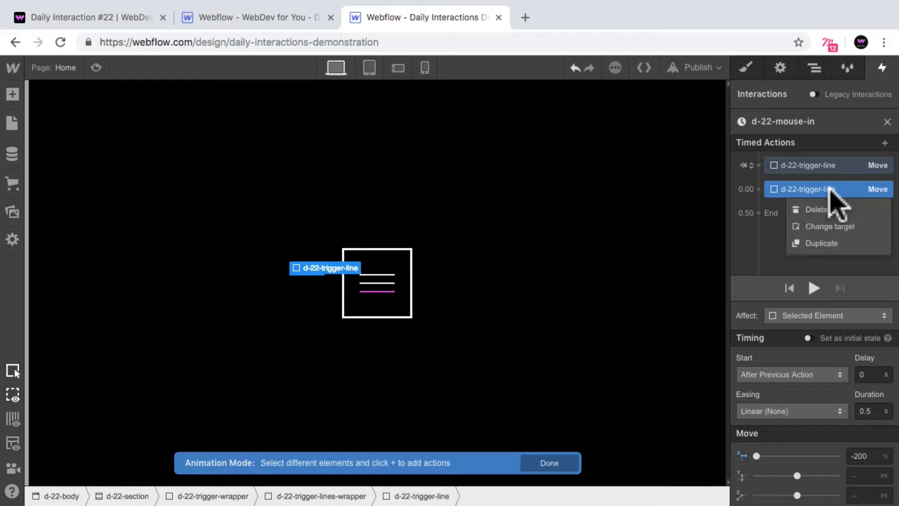
pyautogui.click(852, 246)
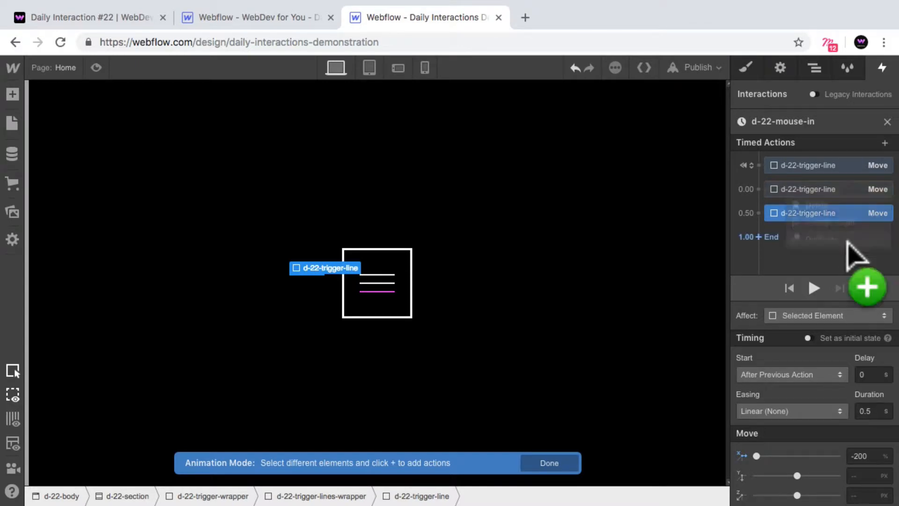
pyautogui.rightClick(848, 213)
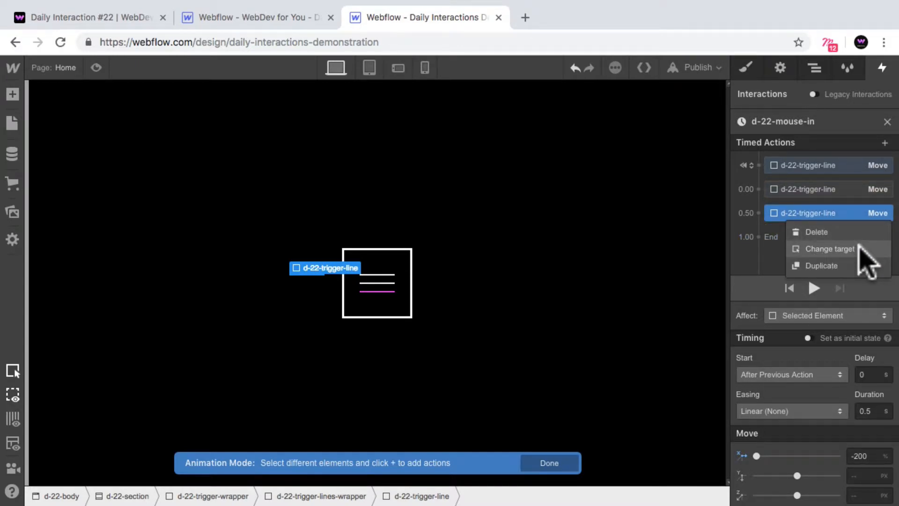
pyautogui.click(860, 248)
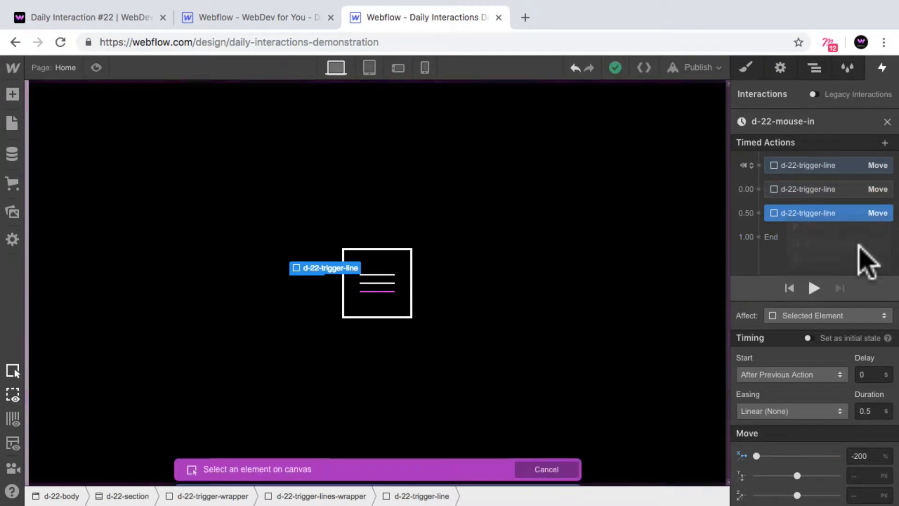
pyautogui.click(815, 68)
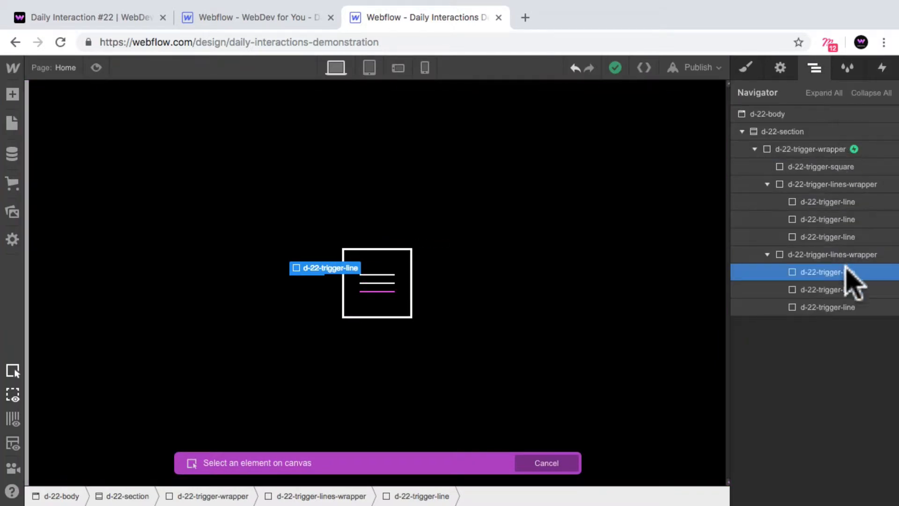
pyautogui.click(858, 305)
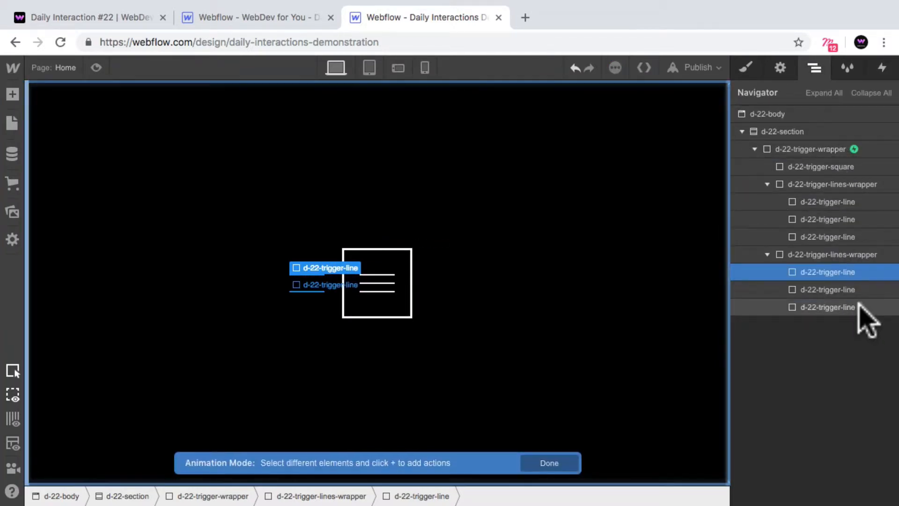
# - Move the middle and last lines' Move actions into the initial state group and preview the page
pyautogui.click(882, 68)
pyautogui.click(807, 189)
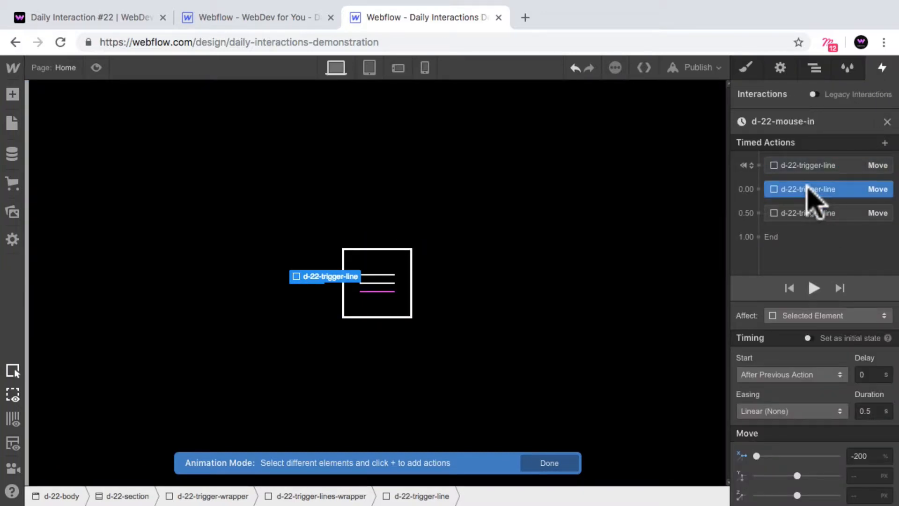
pyautogui.moveTo(807, 189); pyautogui.dragTo(821, 173)
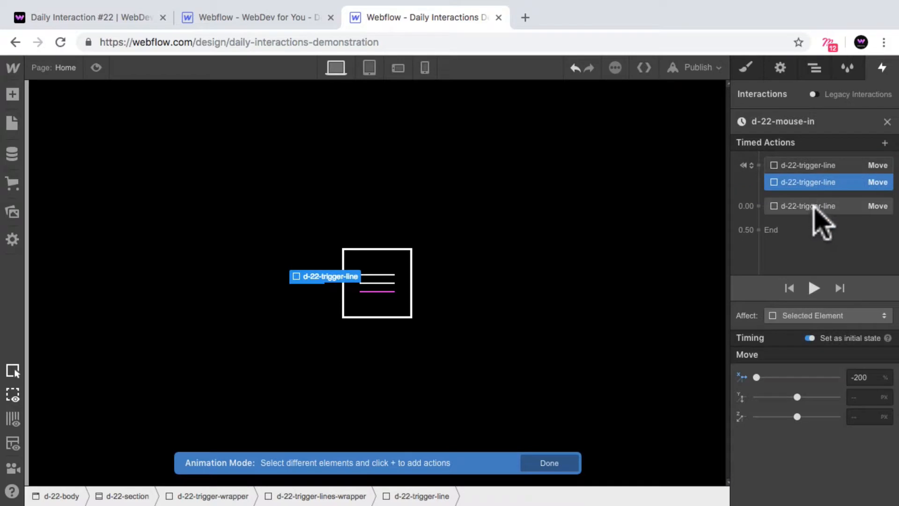
pyautogui.click(827, 206)
pyautogui.moveTo(820, 220); pyautogui.dragTo(813, 201)
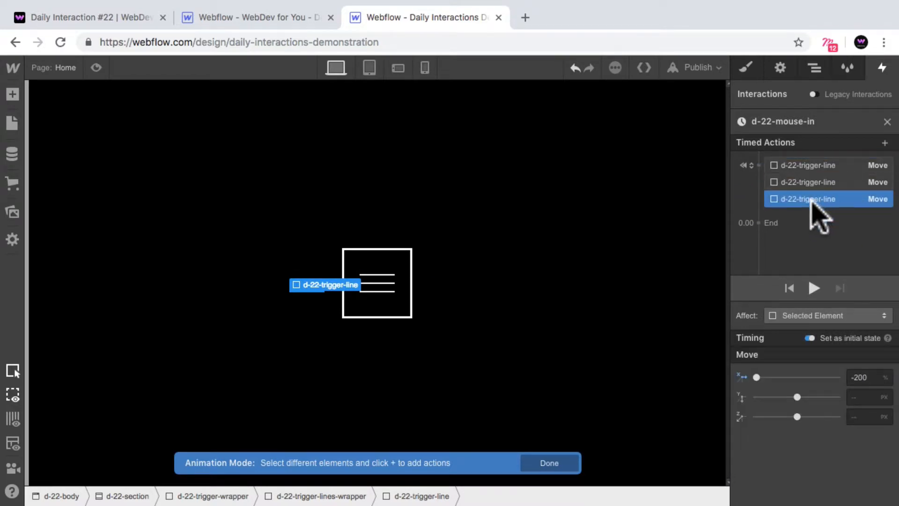
pyautogui.click(97, 68)
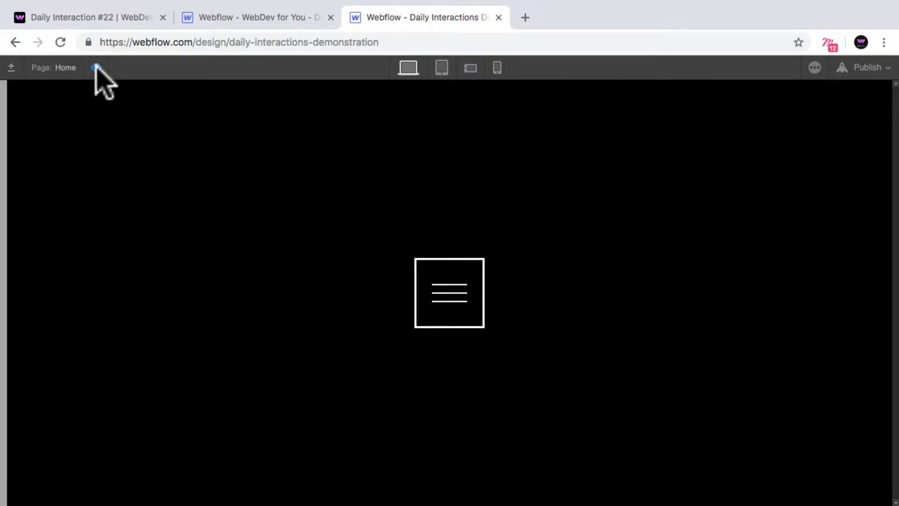
pyautogui.click(97, 68)
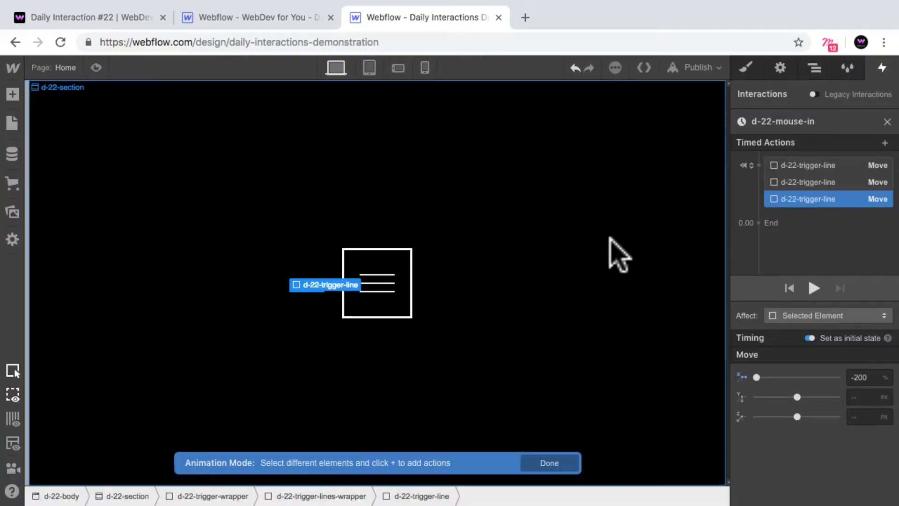
# - Add a Rotate action for d-22-trigger-square after the initial state, with Z at 45 degrees and Out Circ easing
pyautogui.click(814, 68)
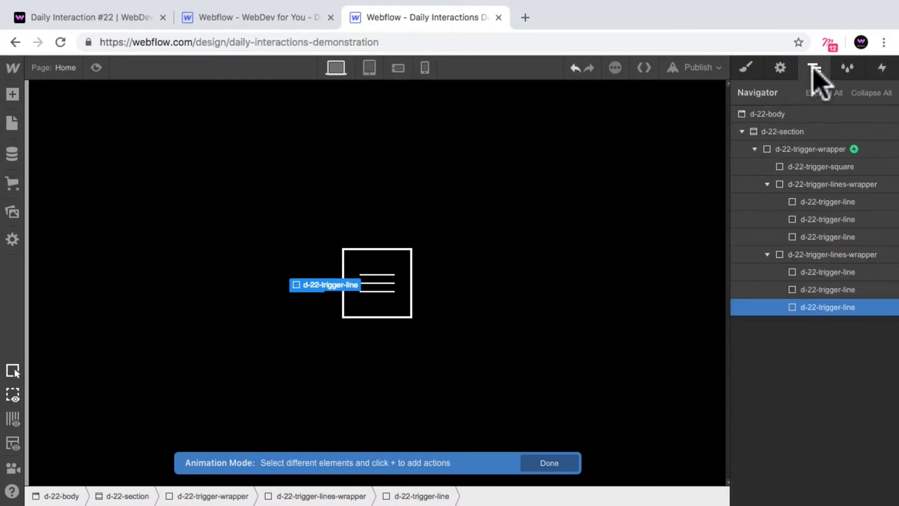
pyautogui.click(843, 167)
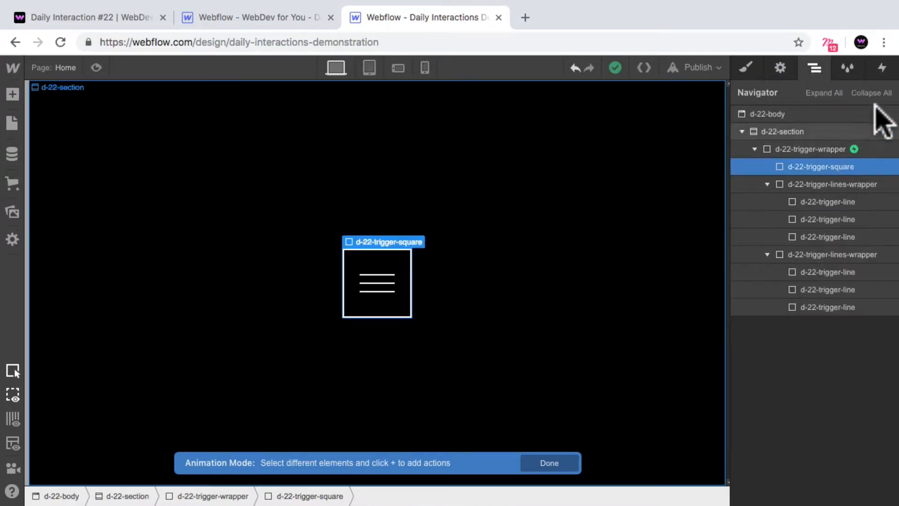
pyautogui.click(880, 69)
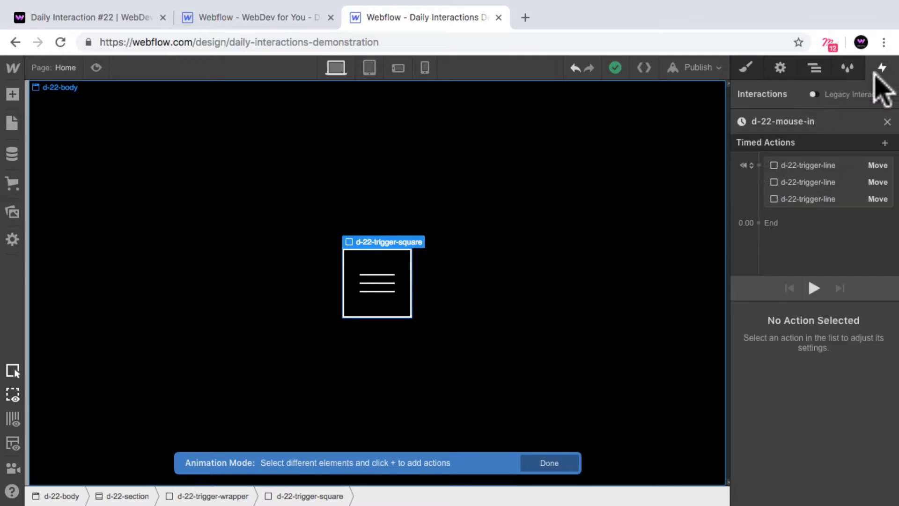
pyautogui.click(802, 212)
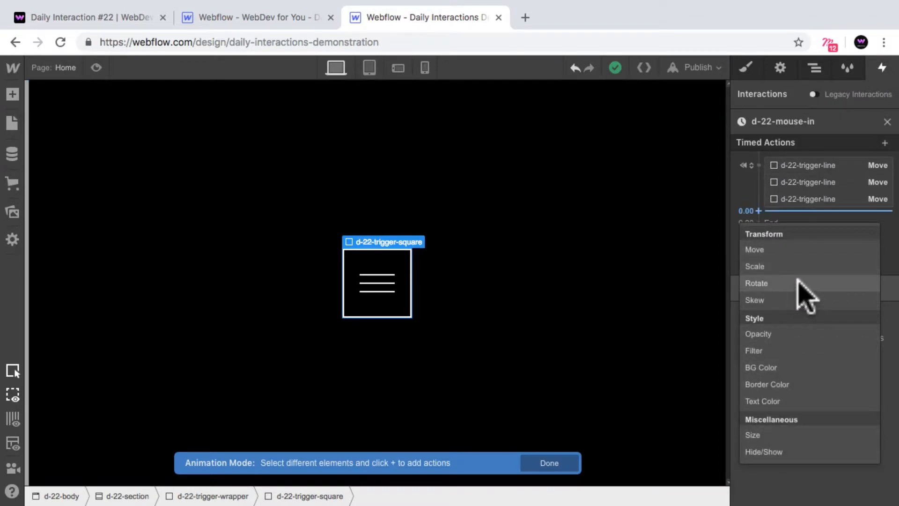
pyautogui.click(802, 284)
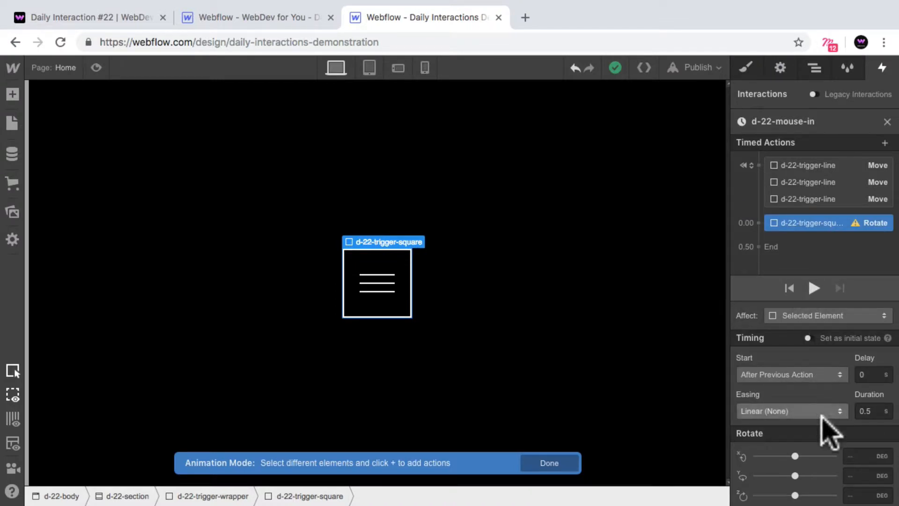
pyautogui.write('45')
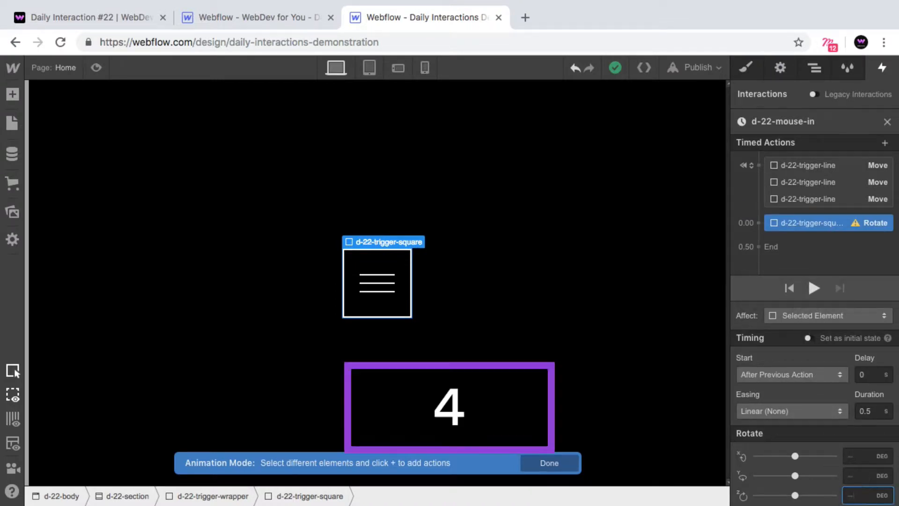
pyautogui.press('Return')
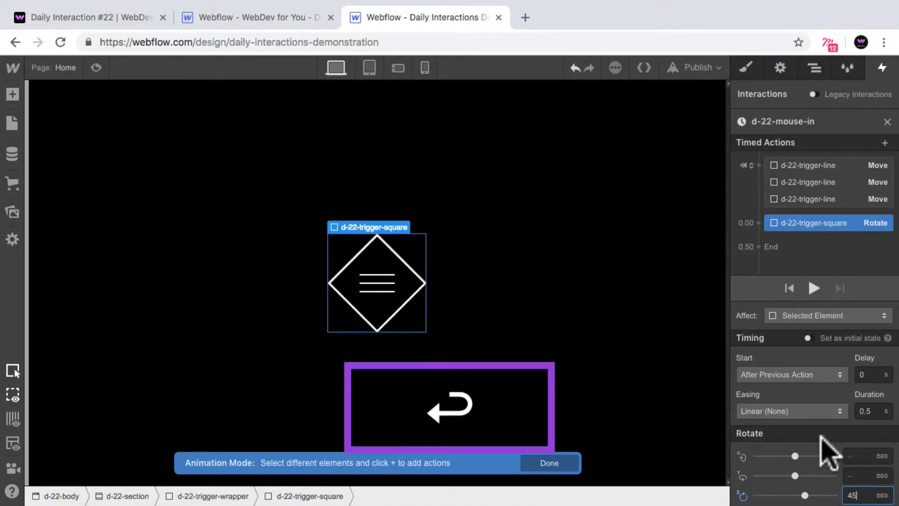
pyautogui.click(791, 411)
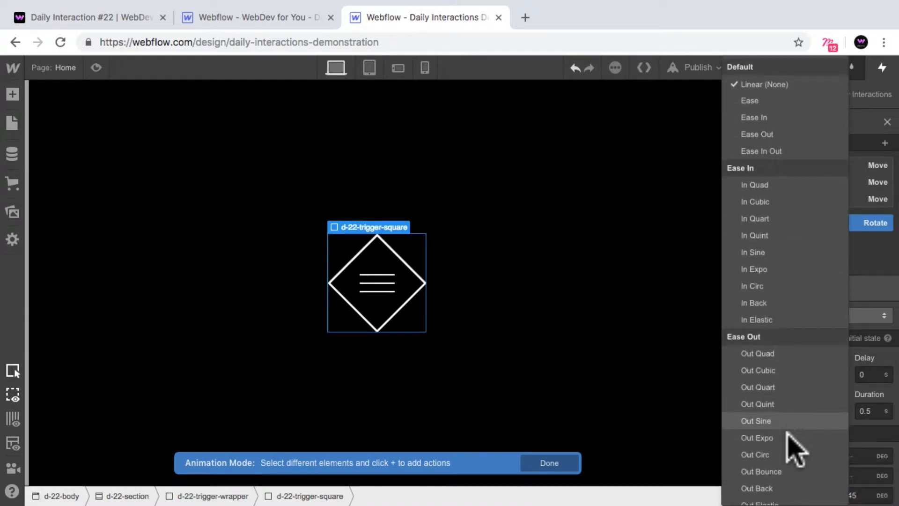
pyautogui.click(754, 454)
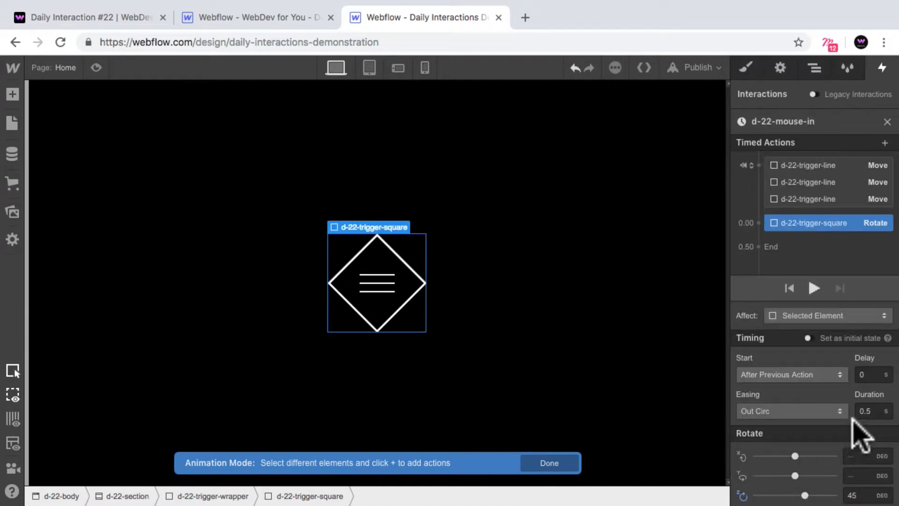
# - Try a duration of 1 second for the square's Rotate action and undo it
pyautogui.click(865, 411)
pyautogui.write('1')
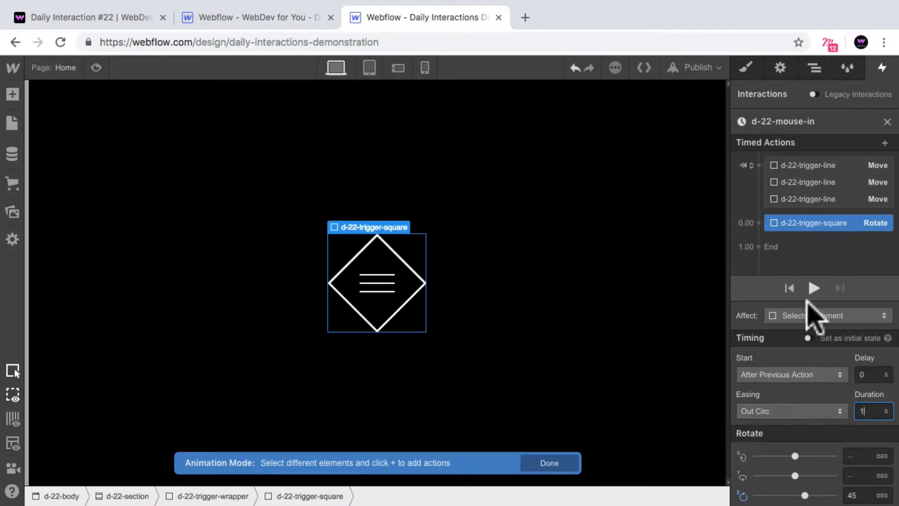
pyautogui.press('super+z')
# - Add a Border Color action for d-22-trigger-square with color #ff47f9 and Out Expo easing
pyautogui.click(803, 234)
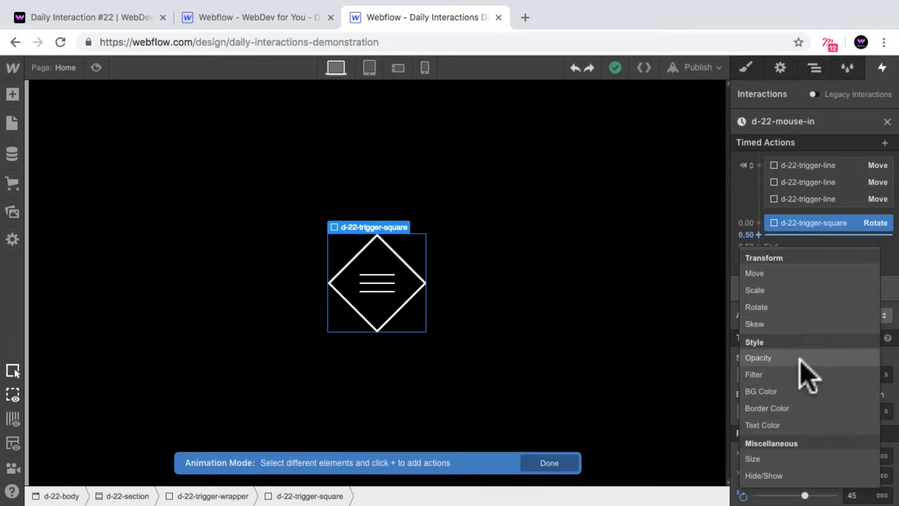
pyautogui.click(772, 408)
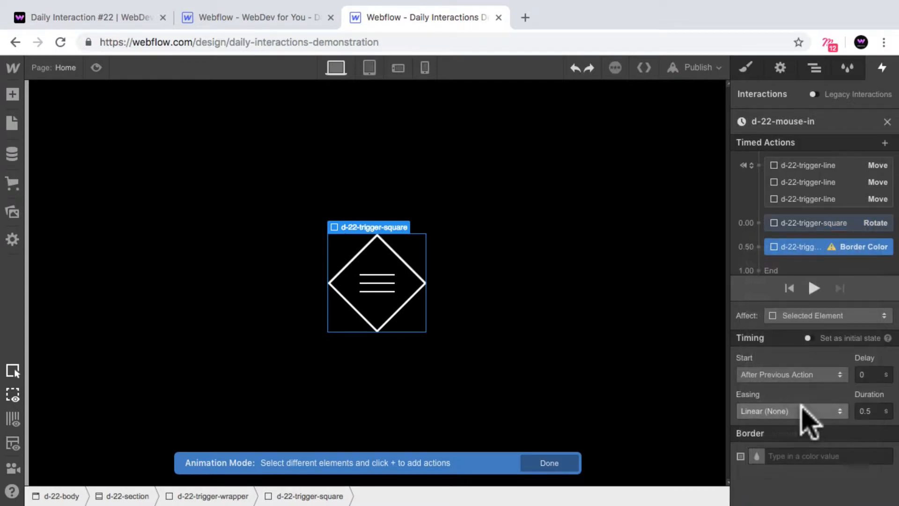
pyautogui.click(755, 455)
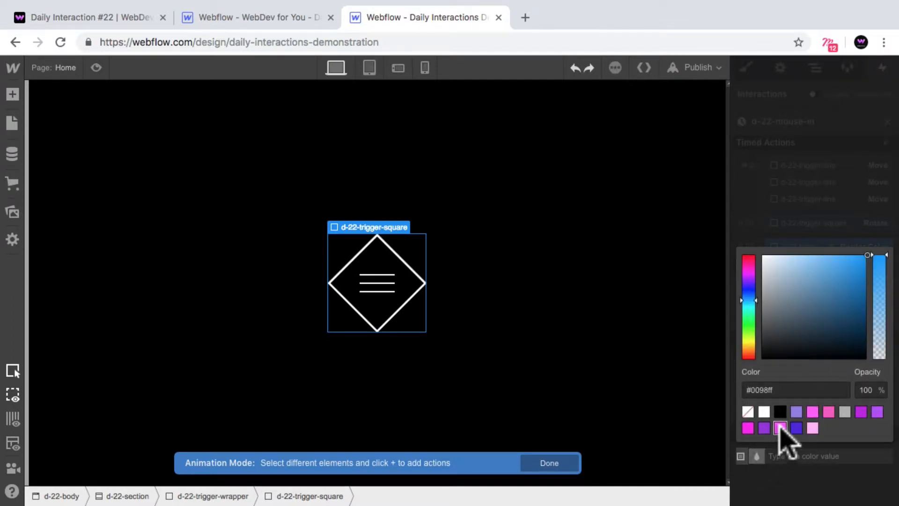
pyautogui.click(780, 427)
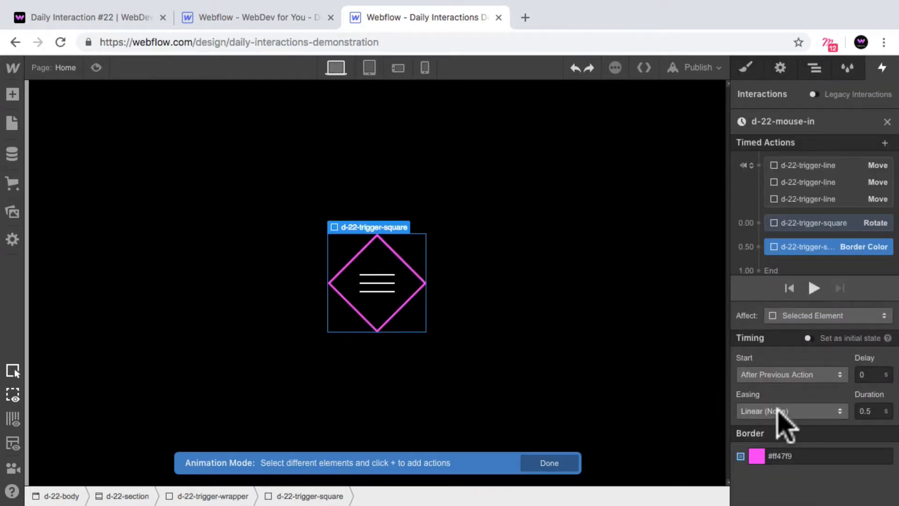
pyautogui.click(778, 411)
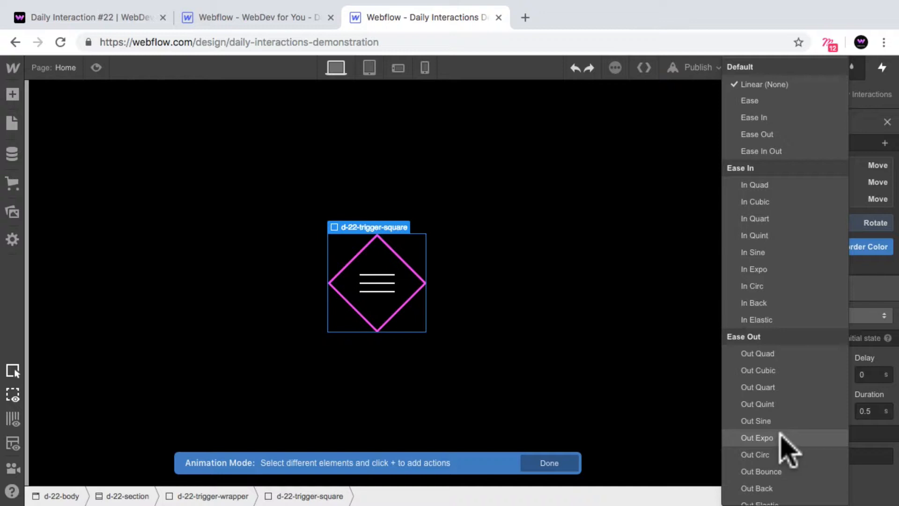
pyautogui.click(777, 438)
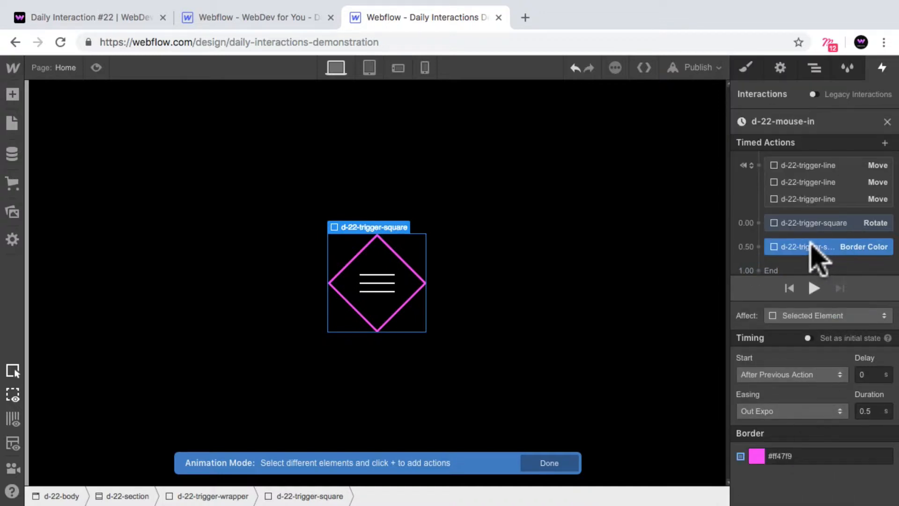
# - Make the Border Color action run together with the square's Rotate action and preview the hover animation
pyautogui.moveTo(819, 247); pyautogui.dragTo(820, 234)
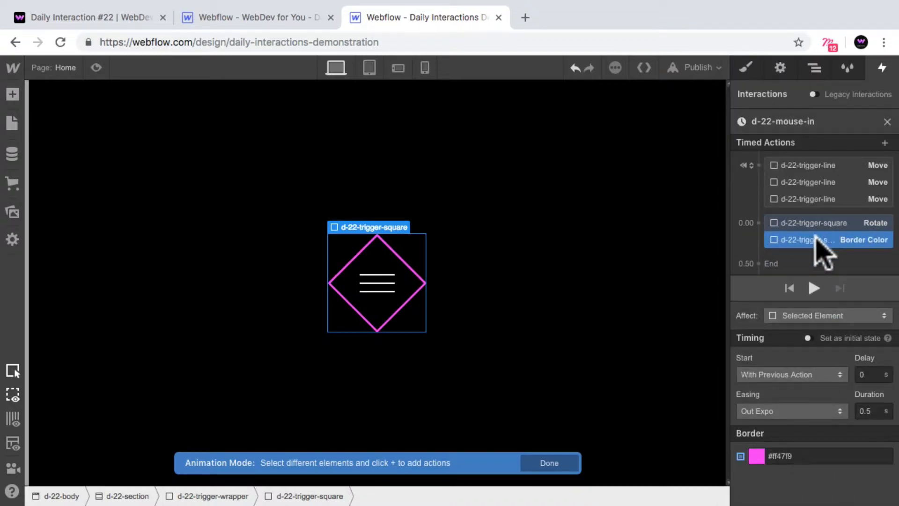
pyautogui.click(95, 68)
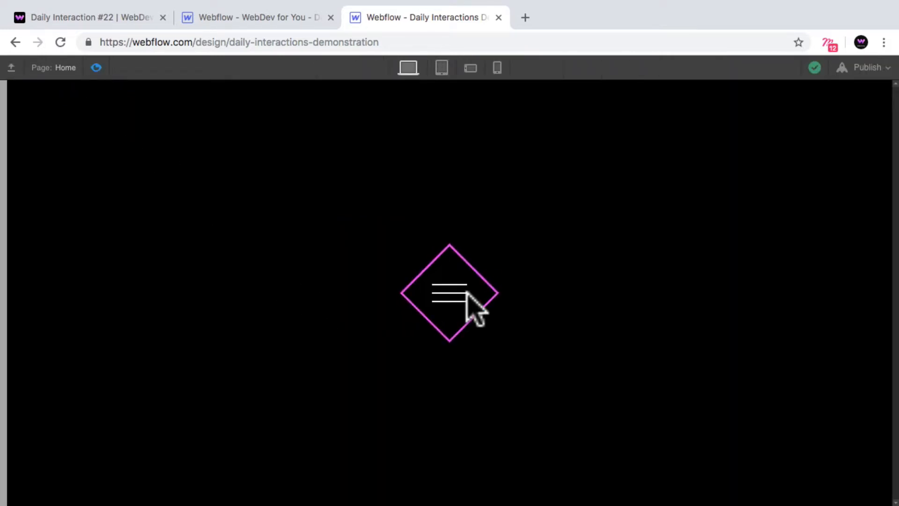
pyautogui.click(98, 68)
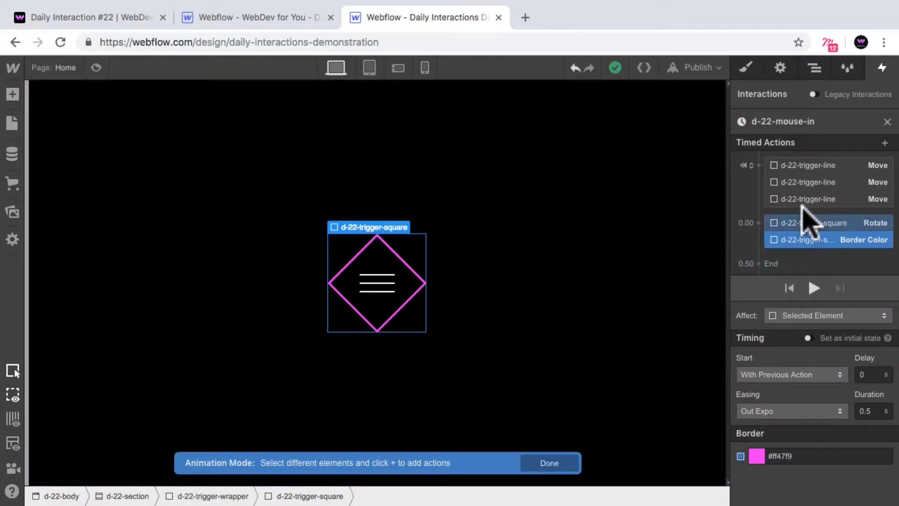
# - Add a Move action after the square's actions for the first line in the first d-22-trigger-lines-wrapper, with X at 200% and Out Expo easing
pyautogui.click(818, 66)
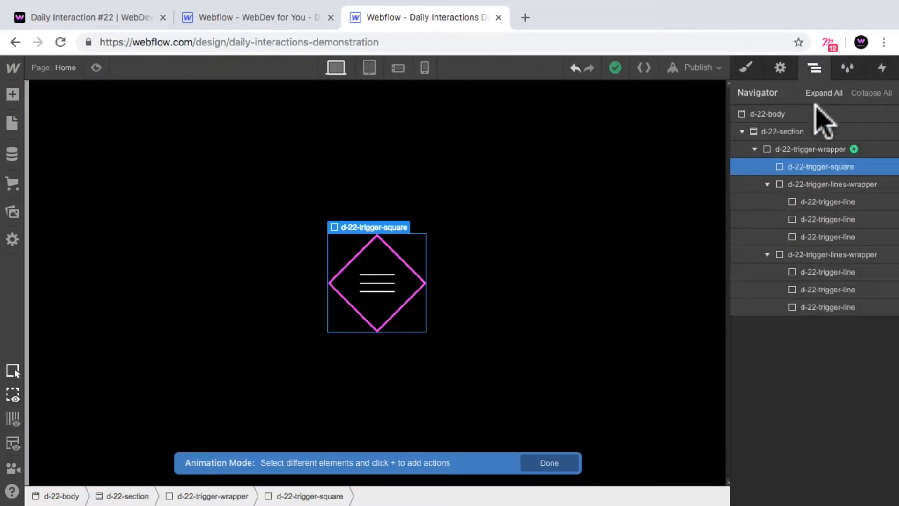
pyautogui.click(846, 202)
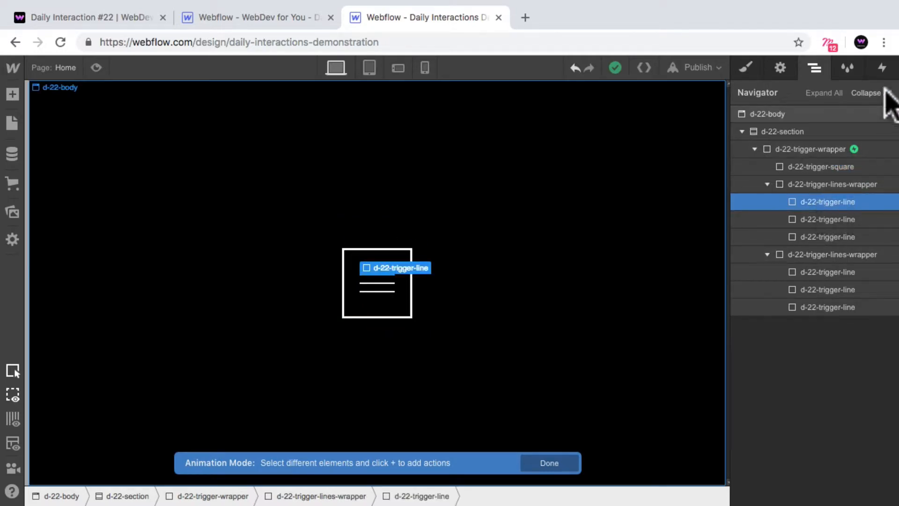
pyautogui.click(883, 67)
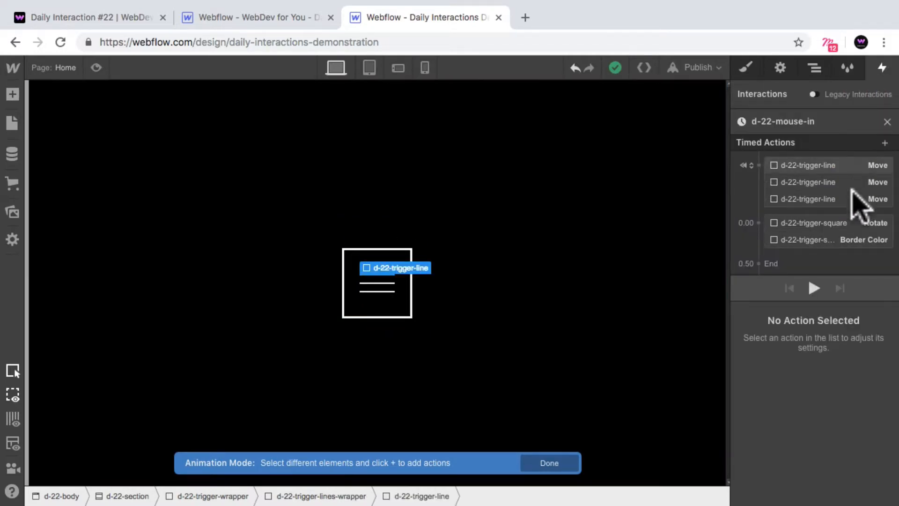
pyautogui.click(812, 251)
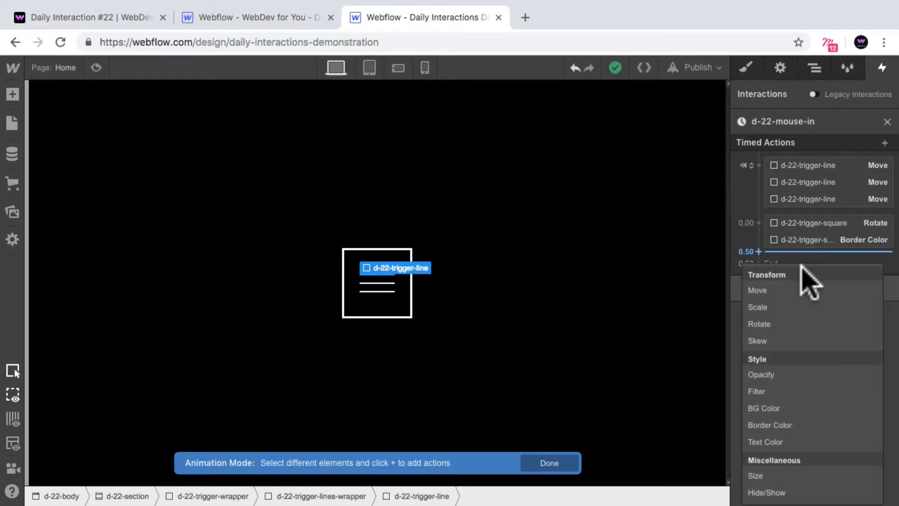
pyautogui.click(798, 291)
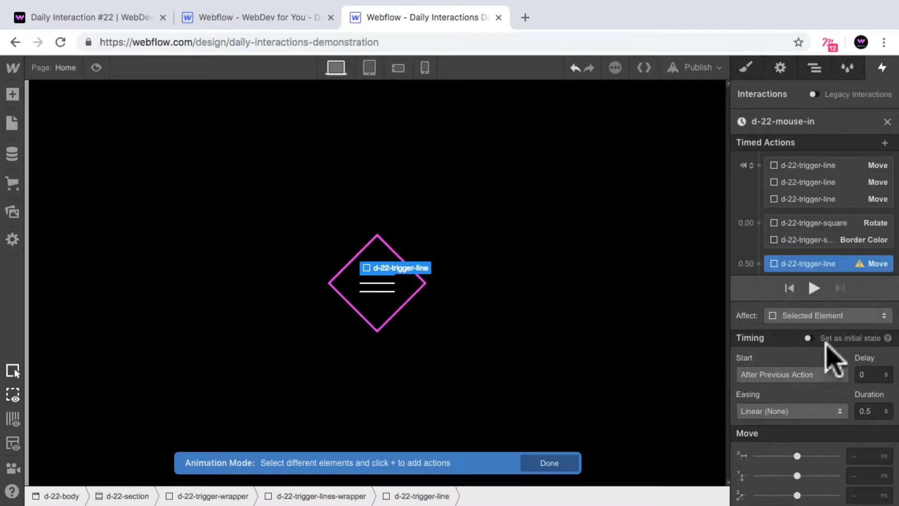
pyautogui.write('200%')
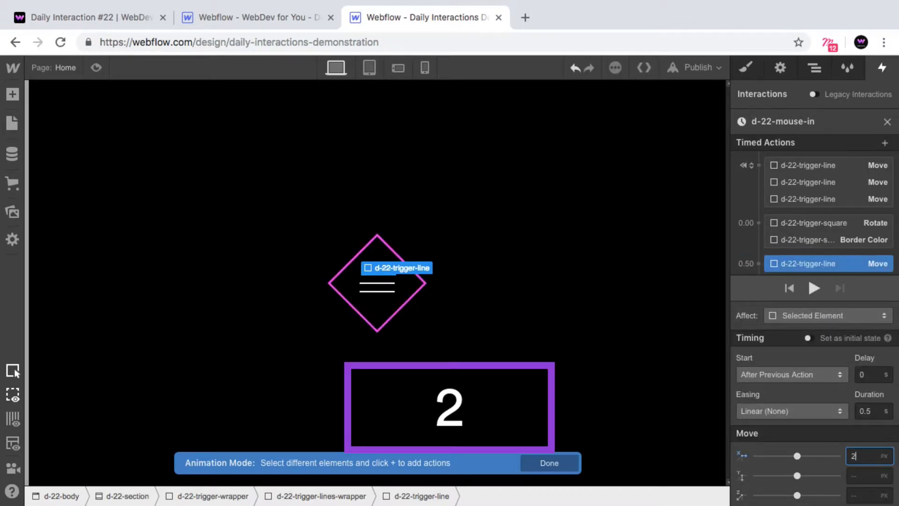
pyautogui.press('Return')
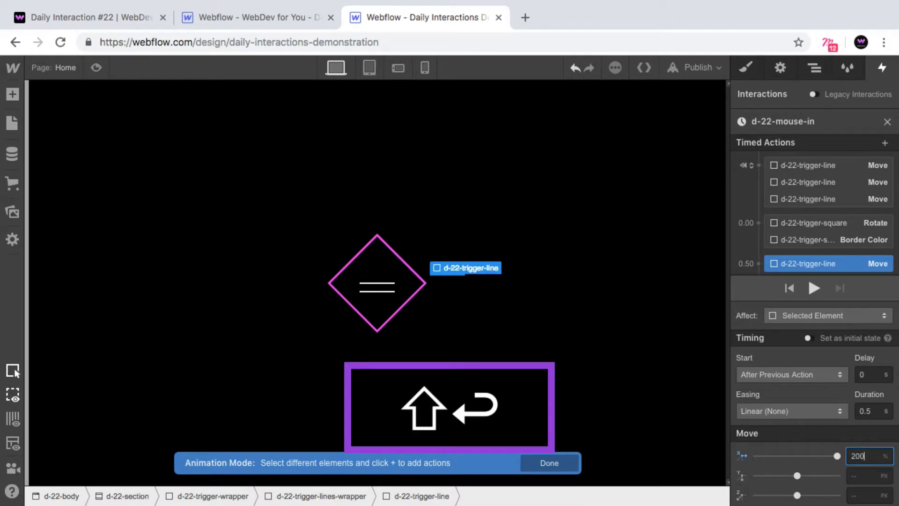
pyautogui.click(806, 407)
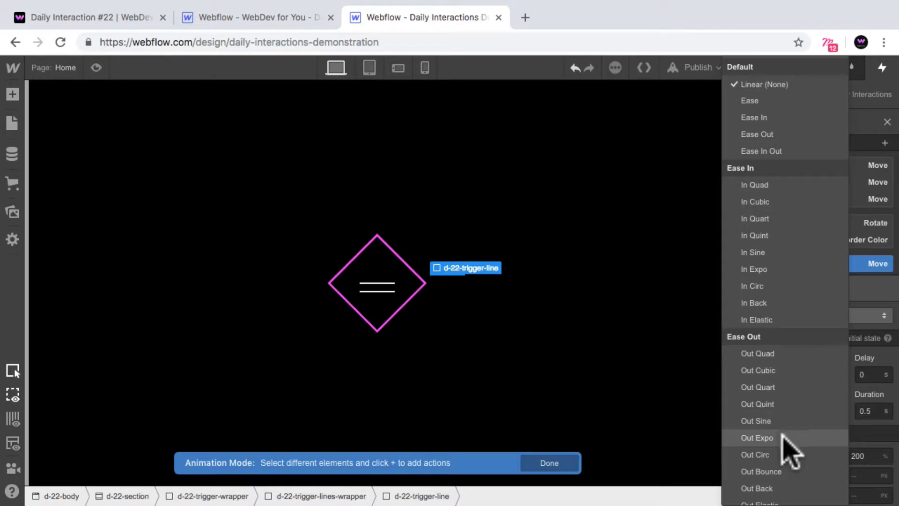
pyautogui.click(756, 437)
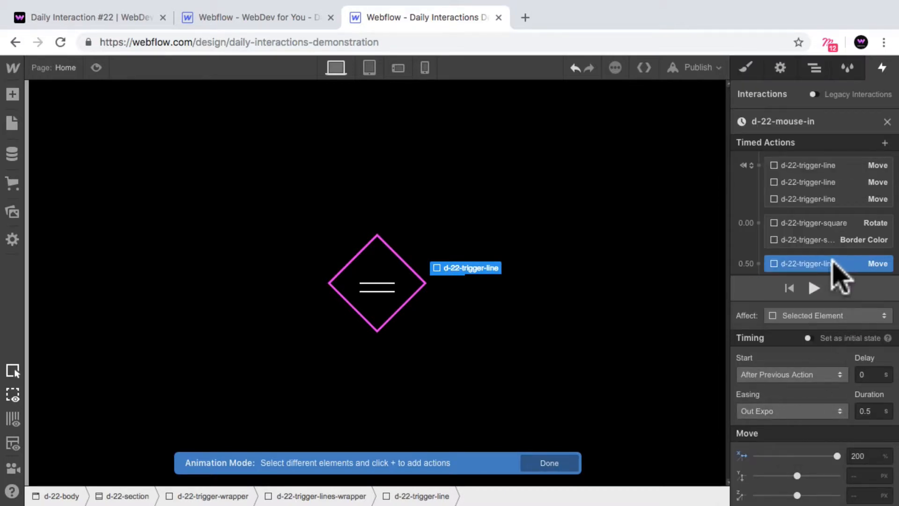
# - Duplicate the first line's Move action and retarget the copy to the second line in the first d-22-trigger-lines-wrapper
pyautogui.rightClick(831, 240)
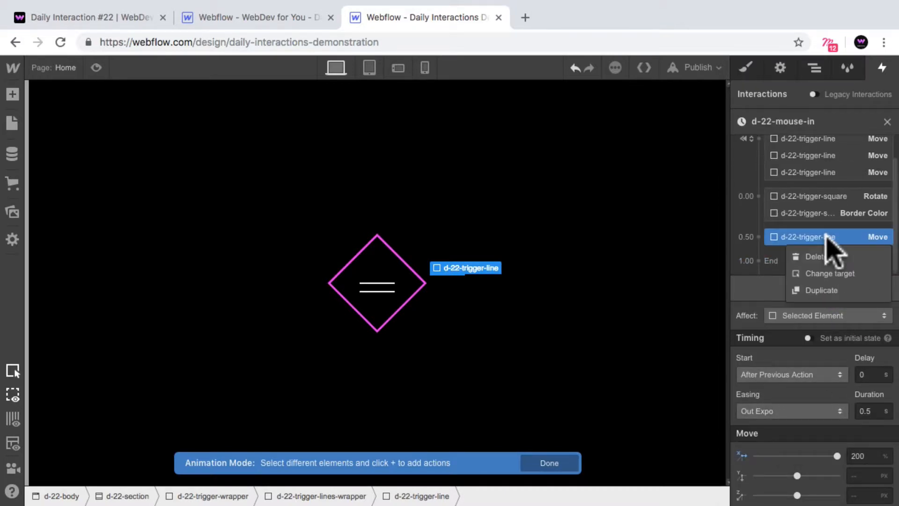
pyautogui.click(828, 290)
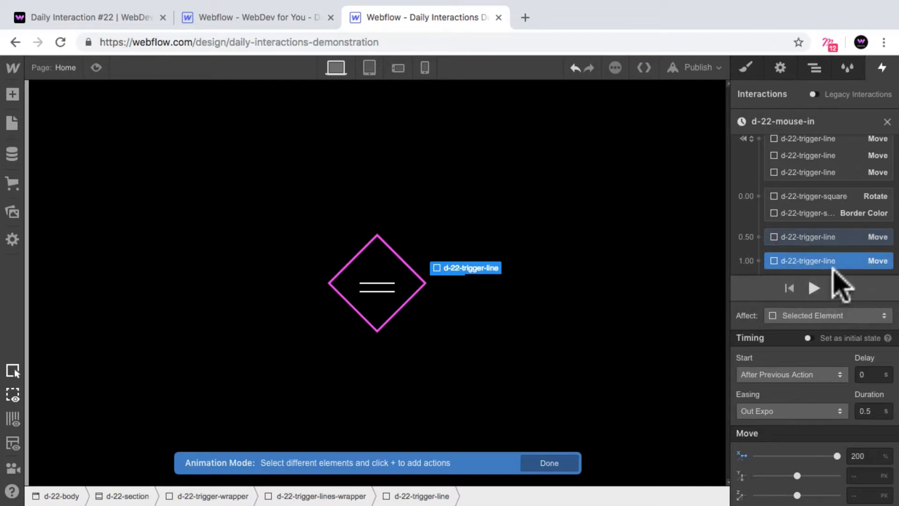
pyautogui.rightClick(829, 237)
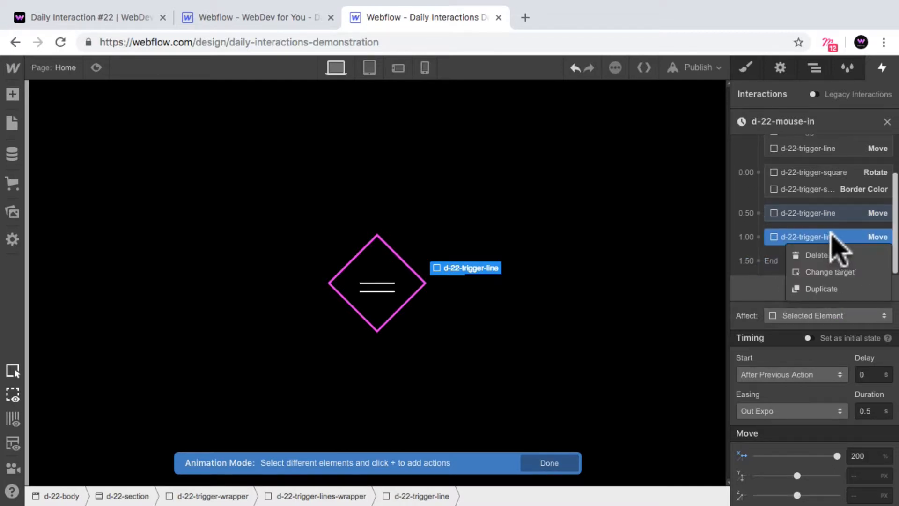
pyautogui.click(862, 272)
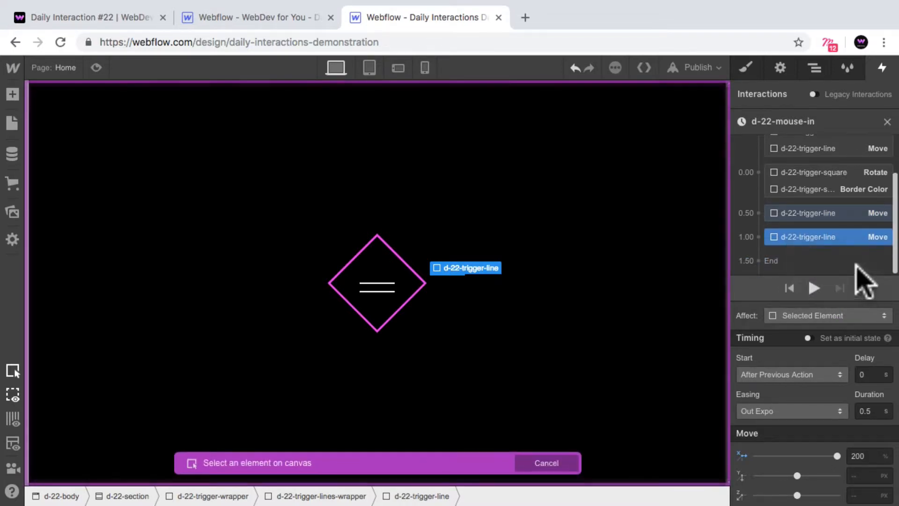
pyautogui.click(813, 68)
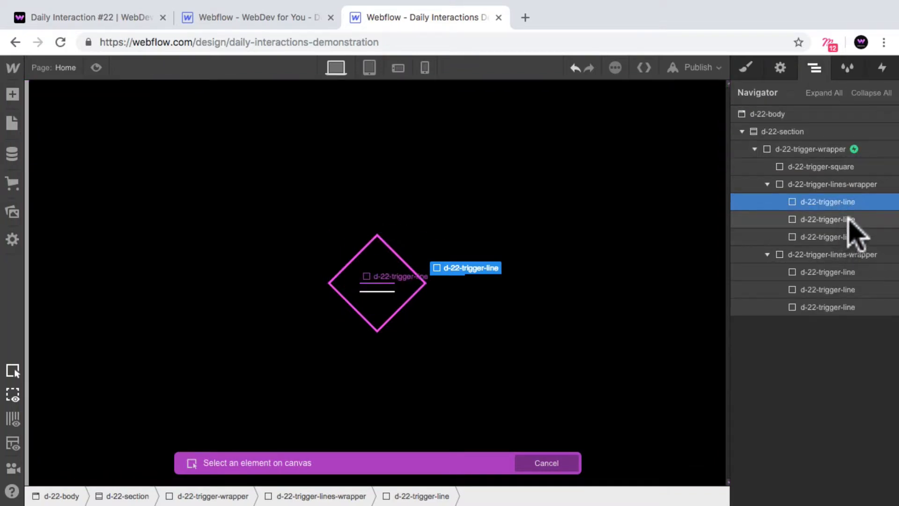
pyautogui.click(814, 216)
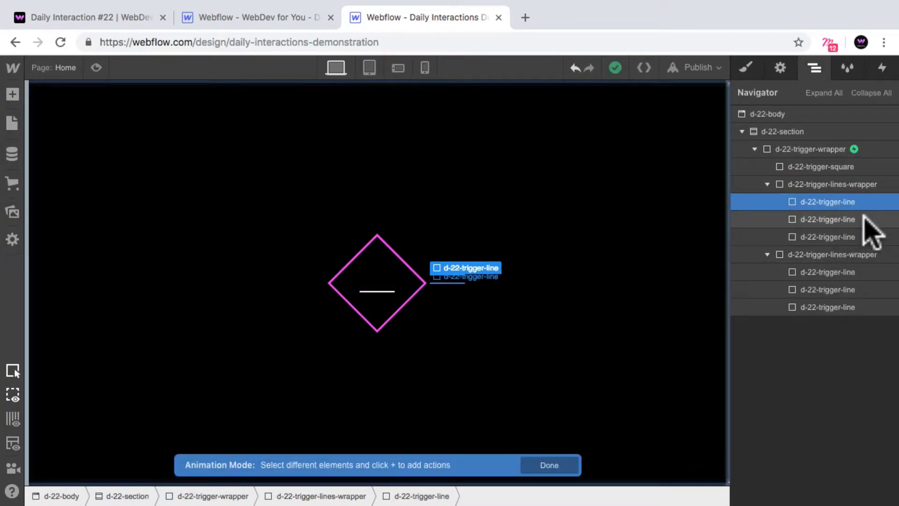
# - Duplicate the second line's Move action and retarget the copy to the third line in the first d-22-trigger-lines-wrapper
pyautogui.click(880, 63)
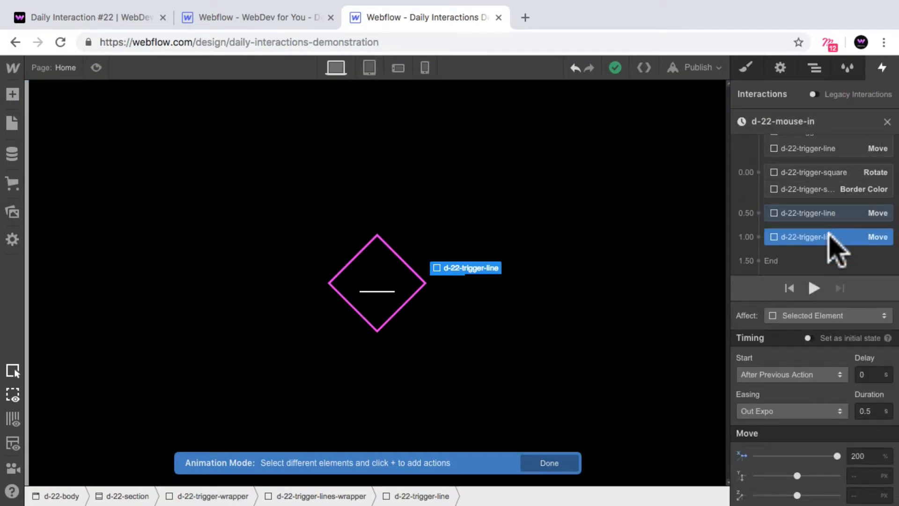
pyautogui.rightClick(827, 234)
pyautogui.click(824, 289)
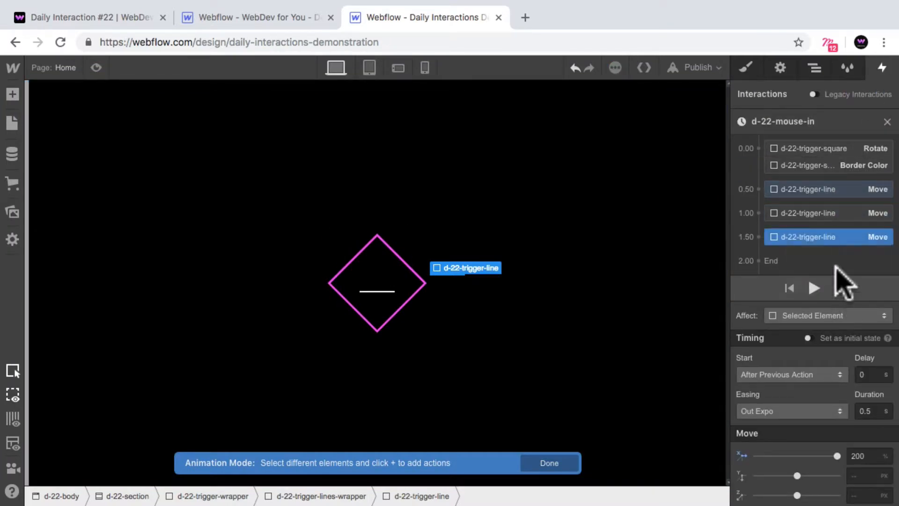
pyautogui.rightClick(836, 234)
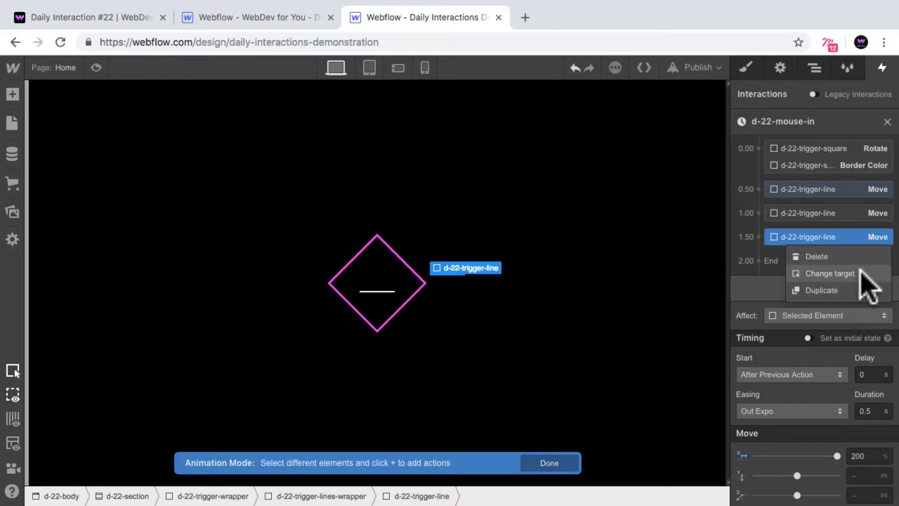
pyautogui.click(860, 273)
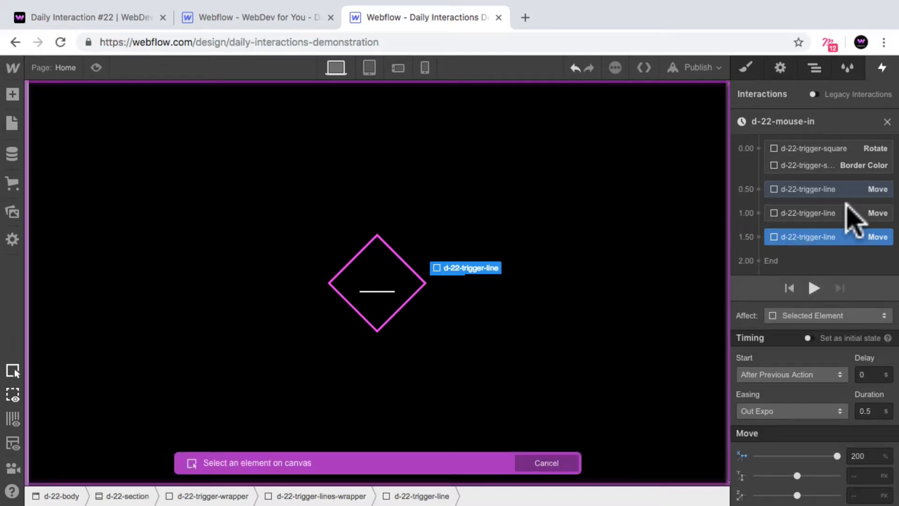
pyautogui.click(819, 69)
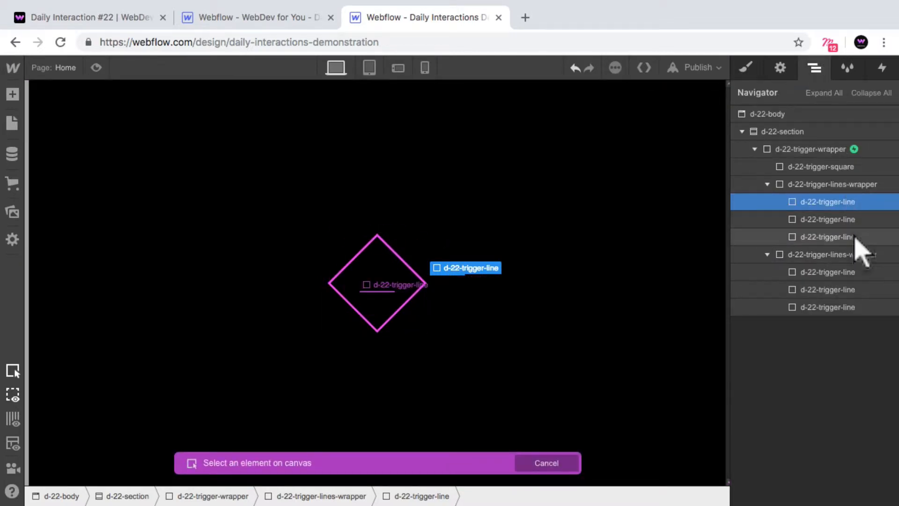
pyautogui.click(855, 238)
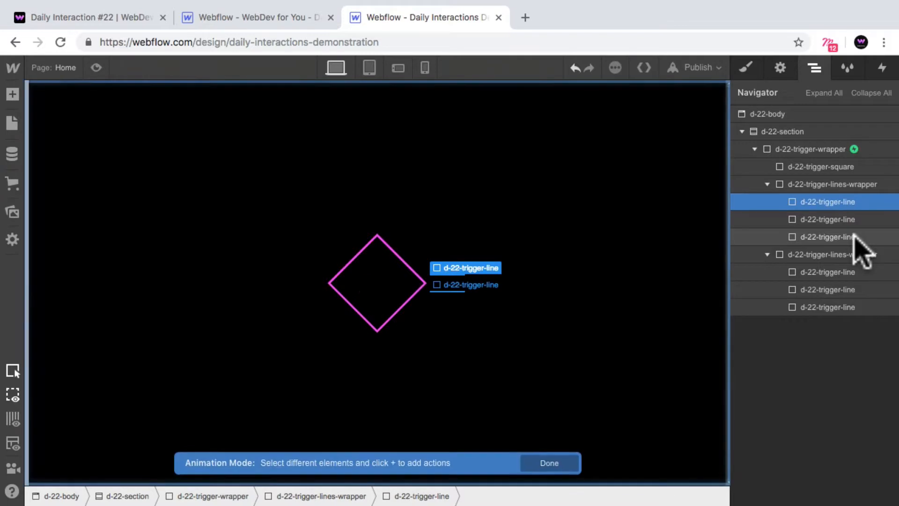
# - Make the three new line Move actions run together with the square's Rotate and Border Color actions
pyautogui.click(881, 68)
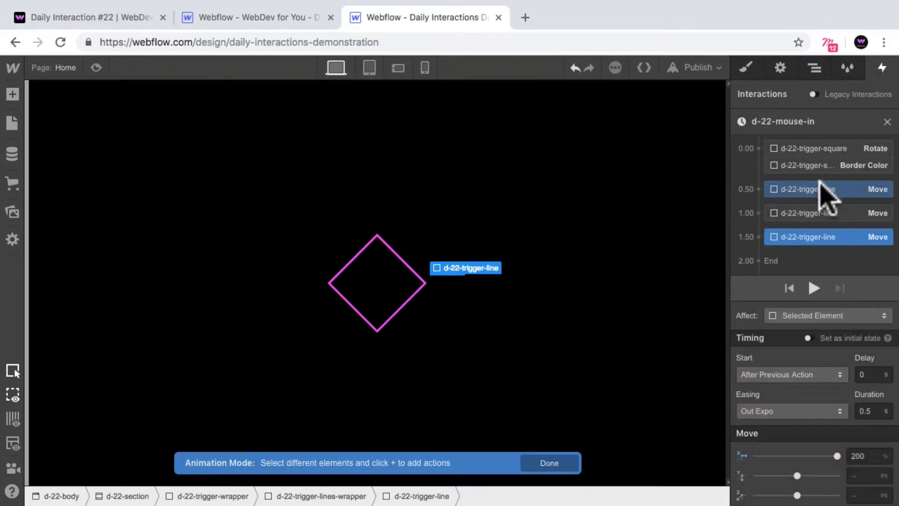
pyautogui.moveTo(806, 192); pyautogui.dragTo(824, 234)
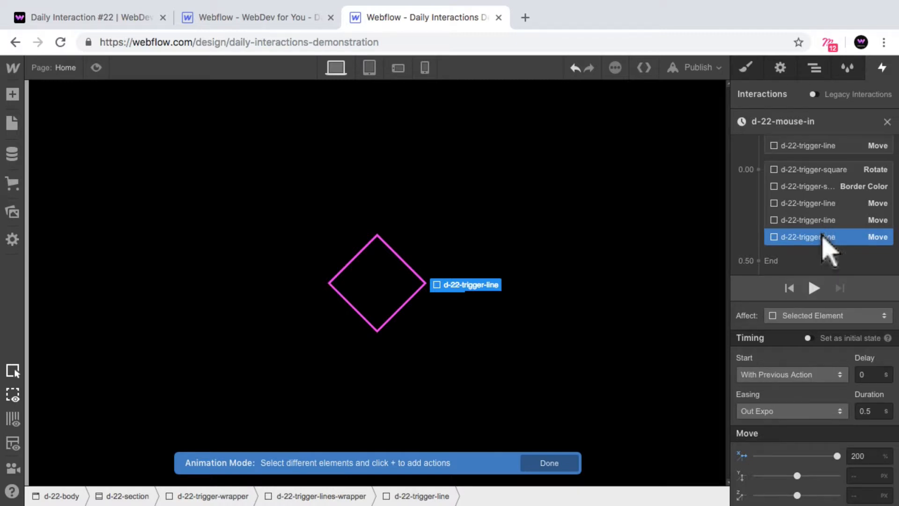
# - Stagger the three line Move actions with delays of 0.1, 0.2 and 0.3 seconds in line order and preview the hover animation
pyautogui.write('.3')
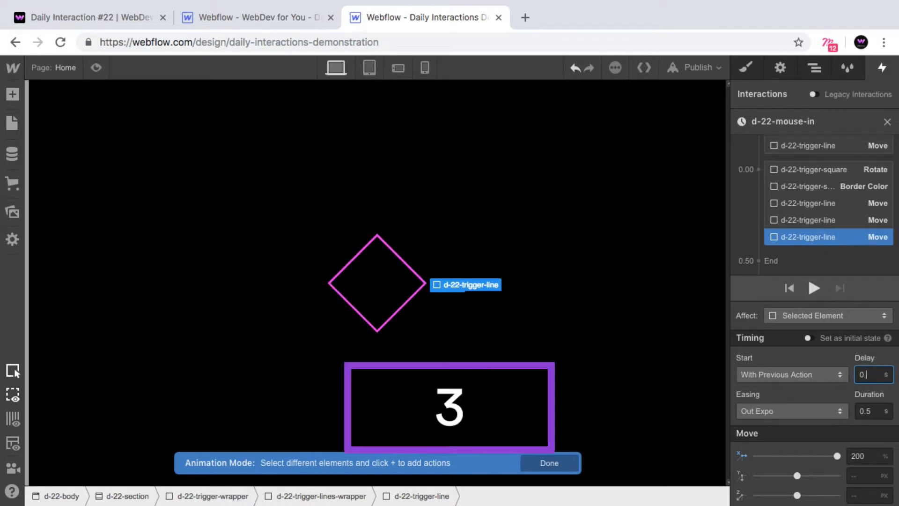
pyautogui.click(826, 220)
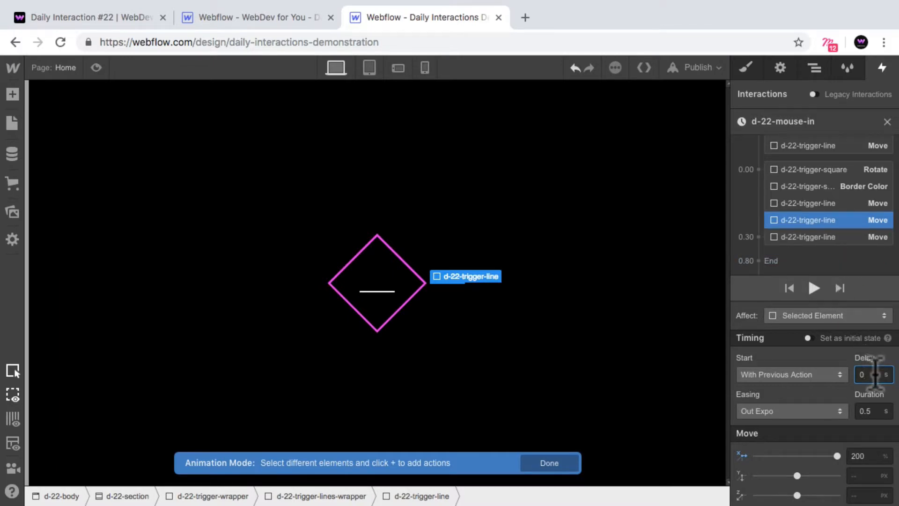
pyautogui.write('.2')
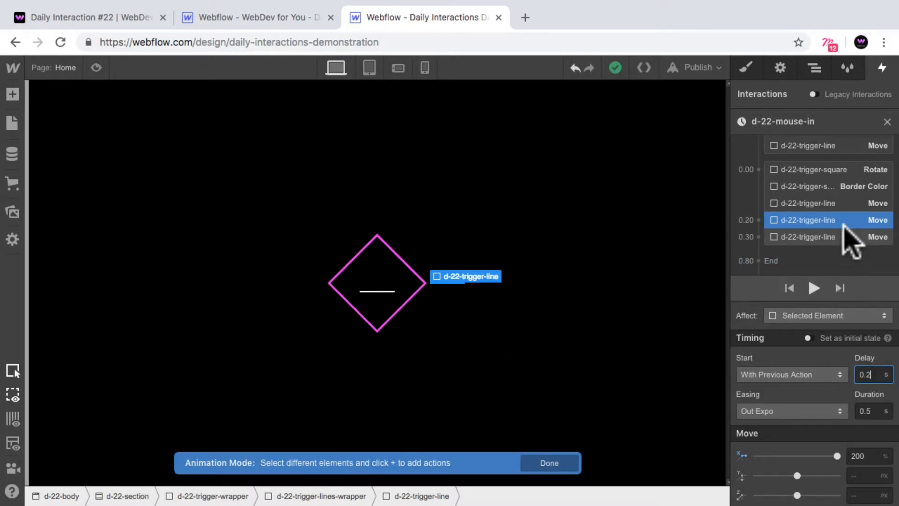
pyautogui.click(795, 204)
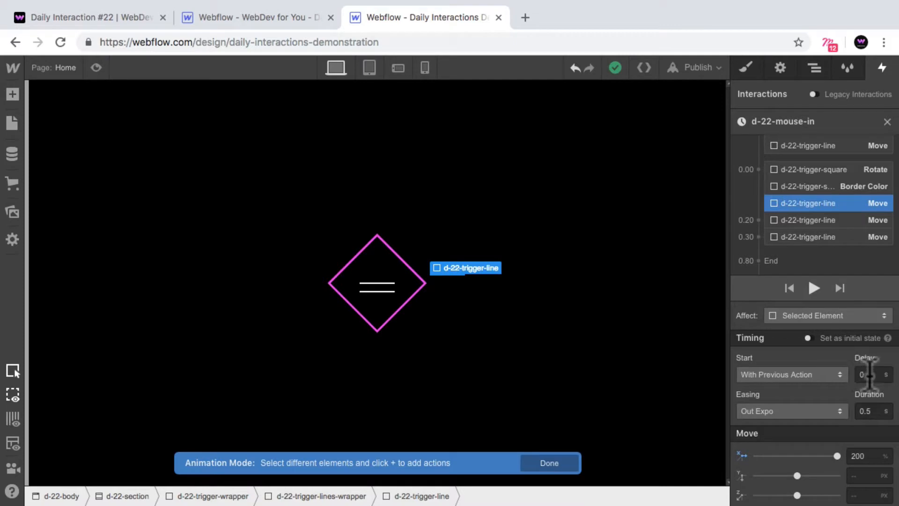
pyautogui.write('.1')
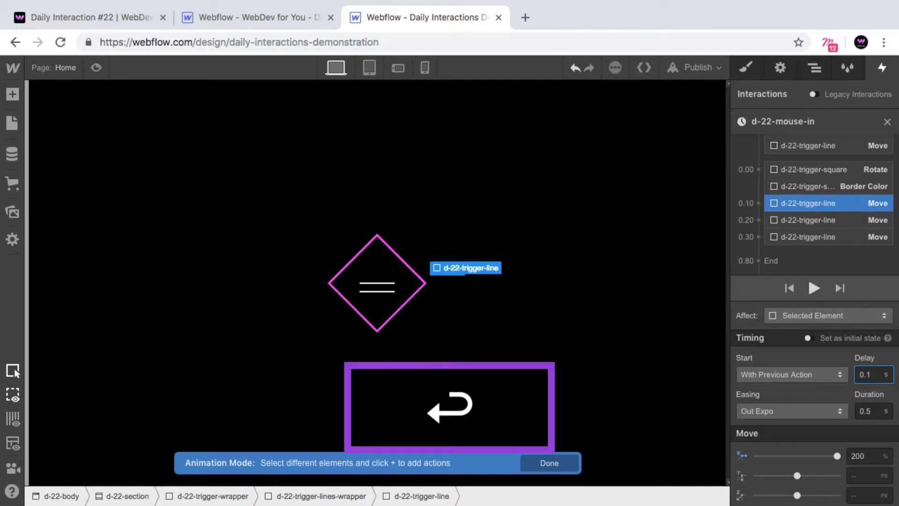
pyautogui.click(96, 68)
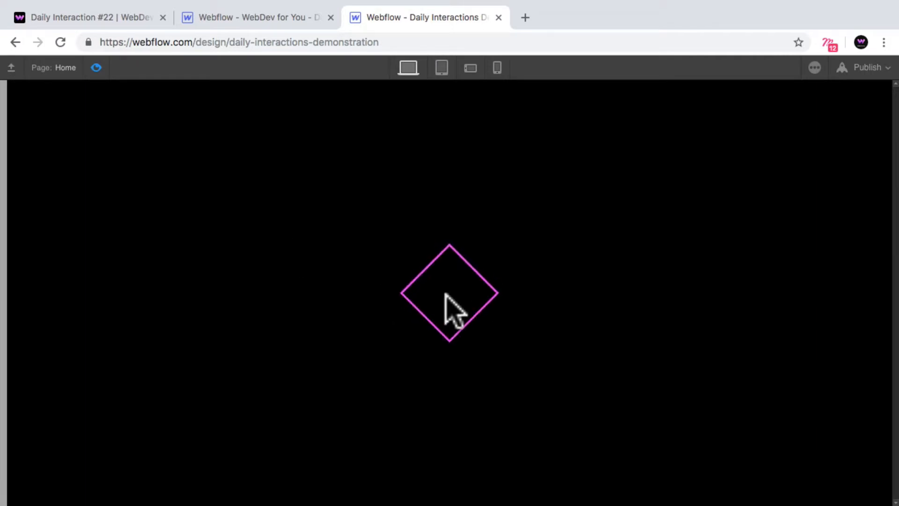
pyautogui.click(96, 68)
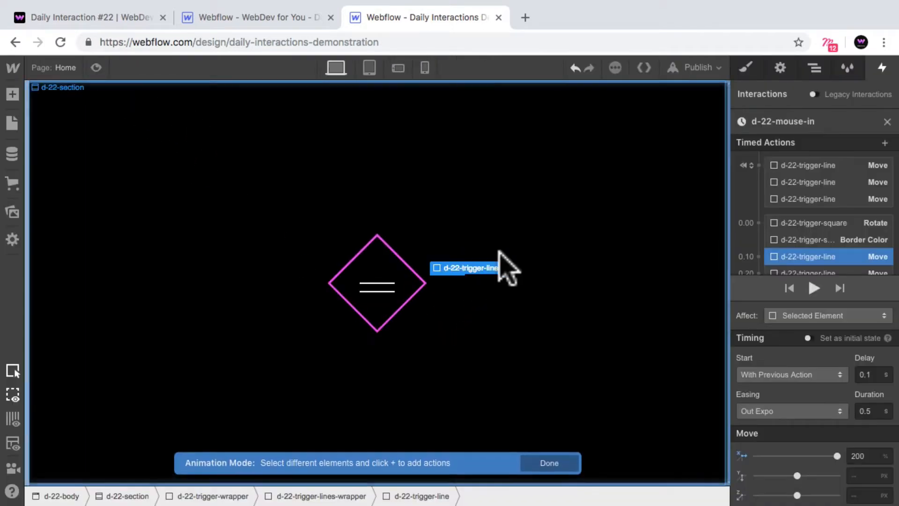
# - Add a Move action for the first line in the second d-22-trigger-lines-wrapper, with X at 0% and Out Expo easing
pyautogui.scroll(-3, 886, 224)
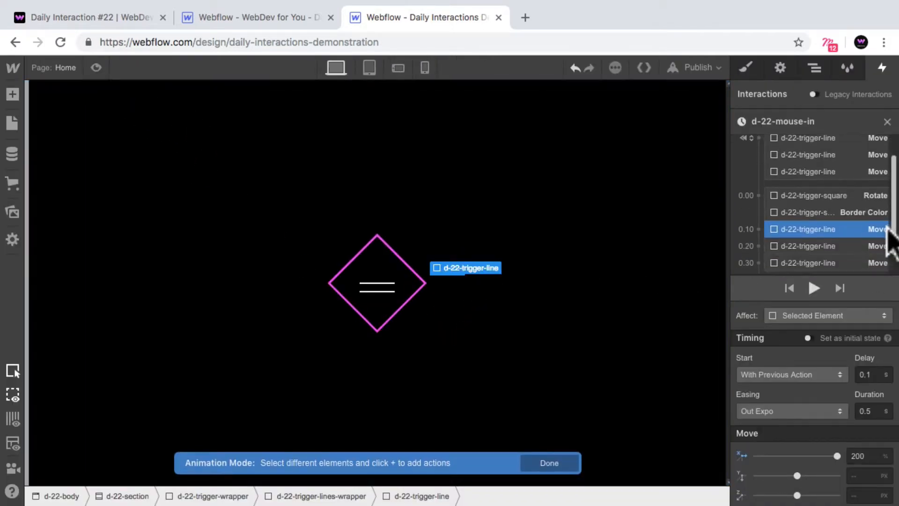
pyautogui.click(815, 68)
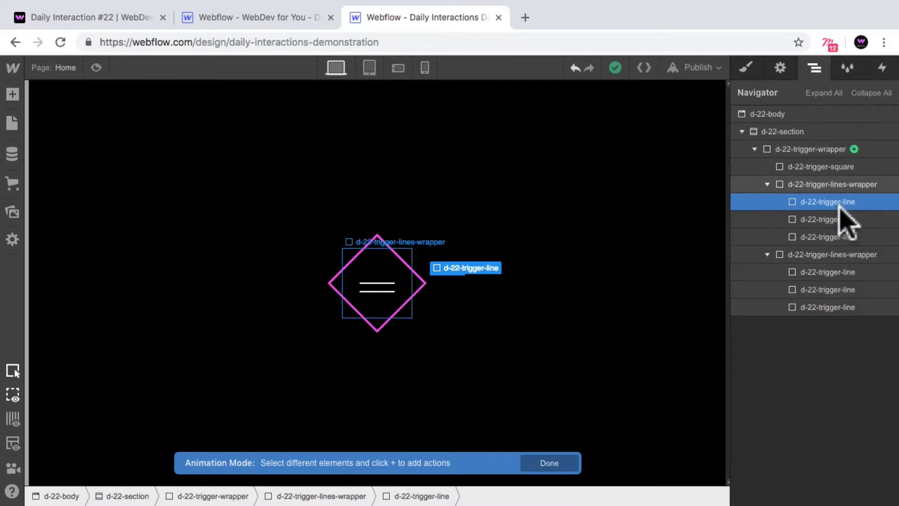
pyautogui.click(860, 272)
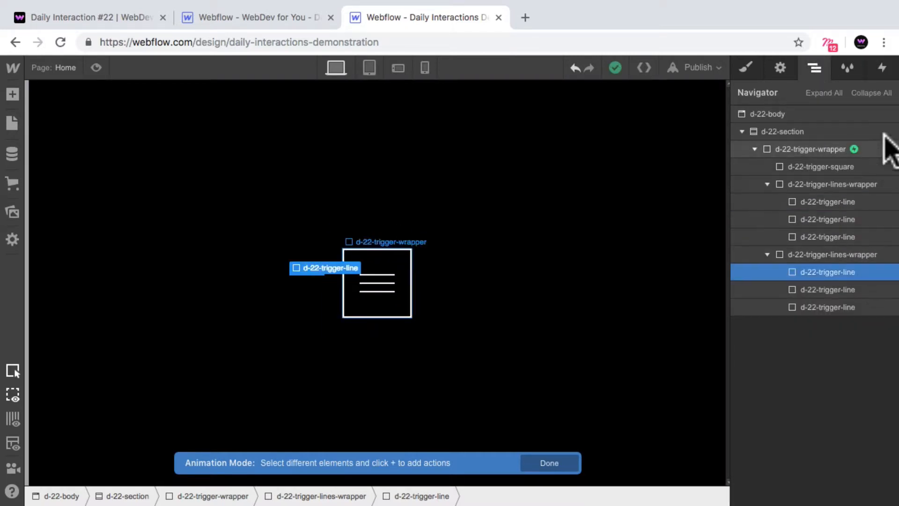
pyautogui.click(882, 68)
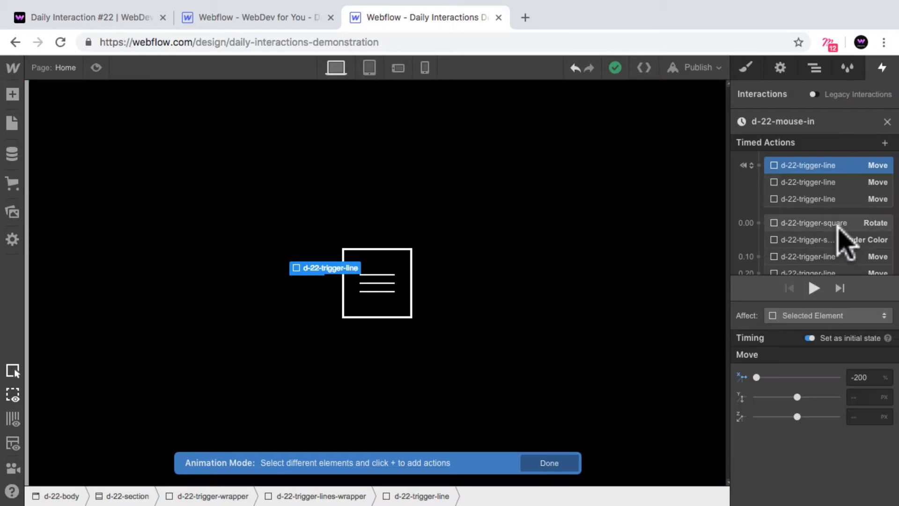
pyautogui.scroll(-2, 838, 245)
pyautogui.click(820, 249)
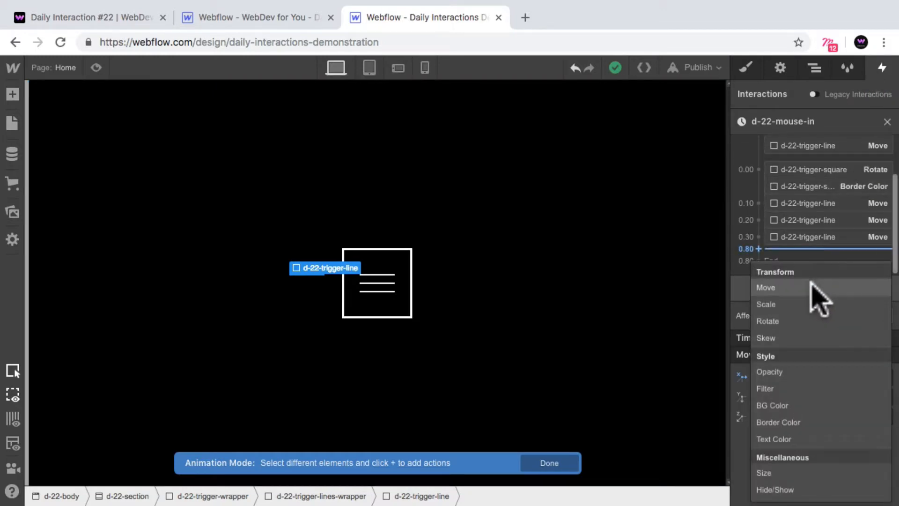
pyautogui.click(812, 285)
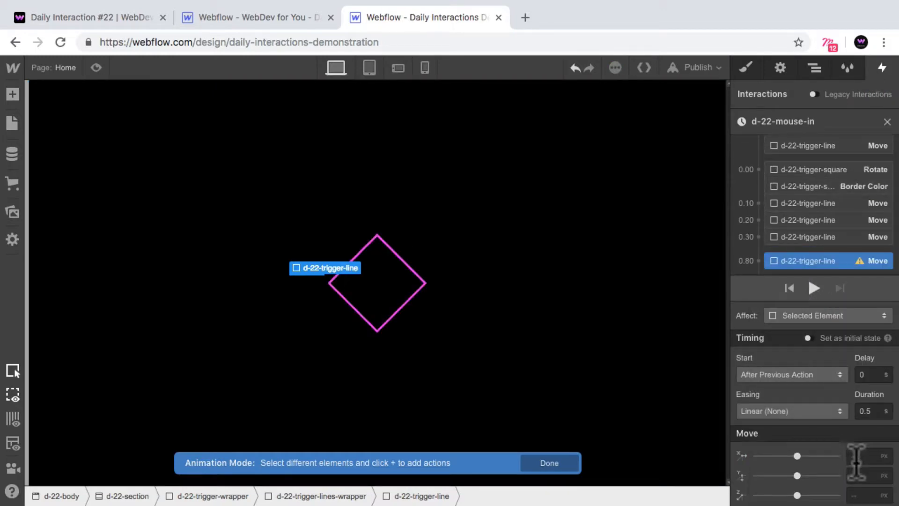
pyautogui.write('0%')
pyautogui.hotkey('shift', 'Return')
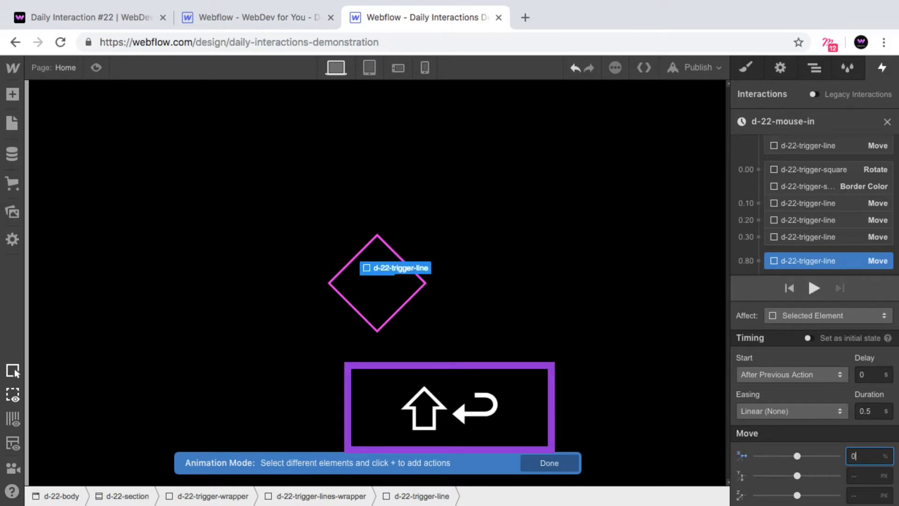
pyautogui.click(814, 415)
pyautogui.click(757, 438)
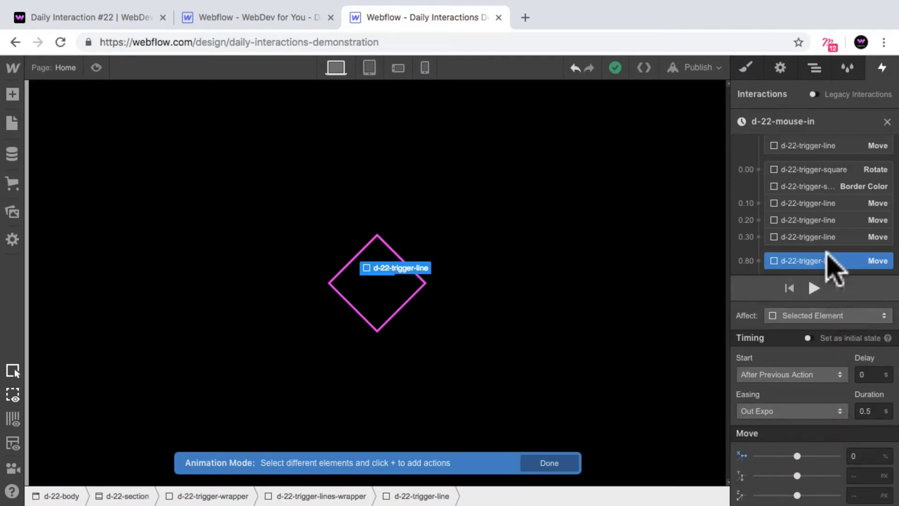
# - Duplicate the new Move action and retarget the copy to the second line in the second d-22-trigger-lines-wrapper
pyautogui.scroll(-1, 831, 258)
pyautogui.rightClick(839, 237)
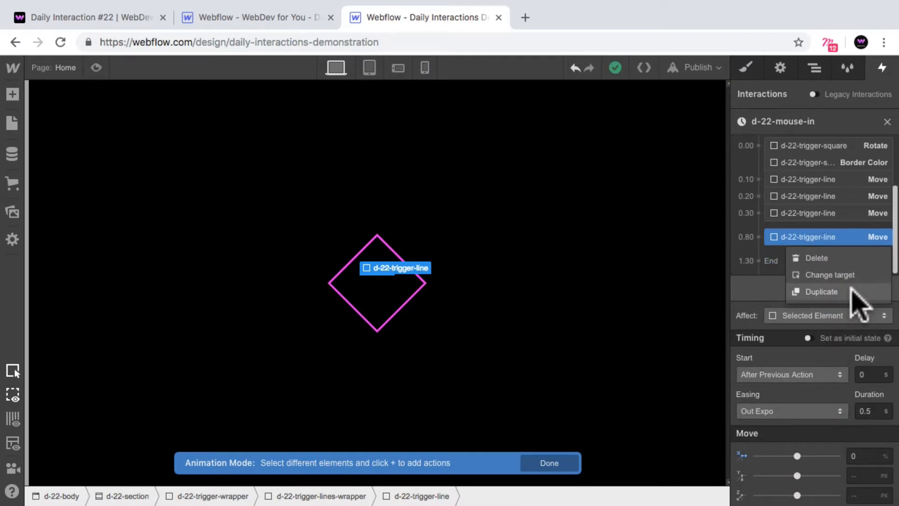
pyautogui.click(849, 292)
pyautogui.rightClick(844, 258)
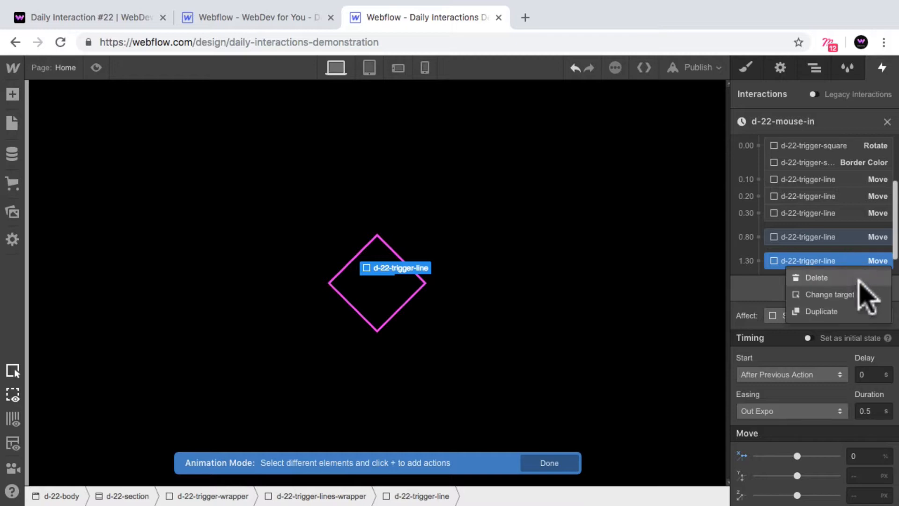
pyautogui.click(864, 295)
pyautogui.scroll(2, 842, 216)
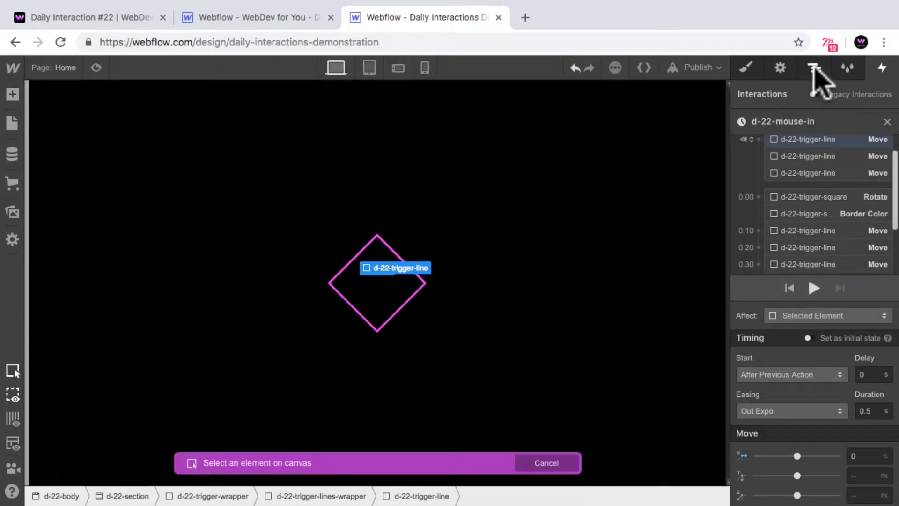
pyautogui.click(816, 69)
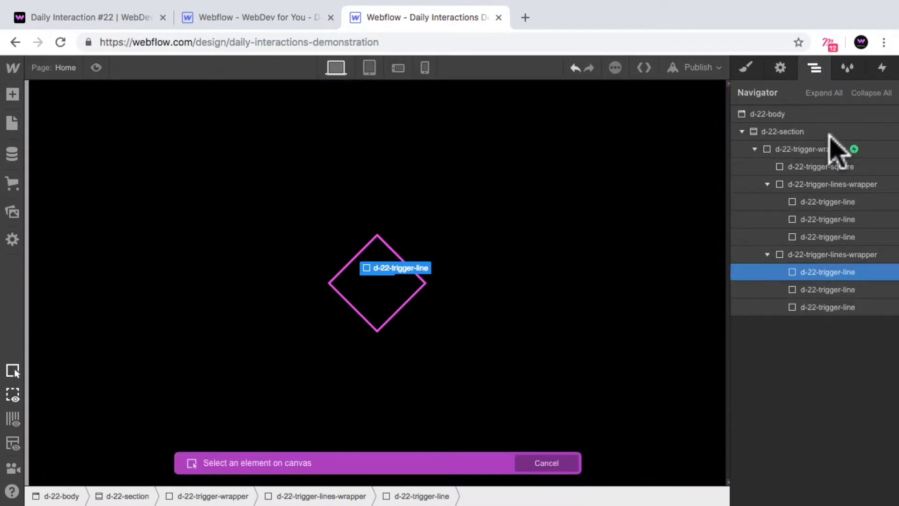
pyautogui.click(862, 291)
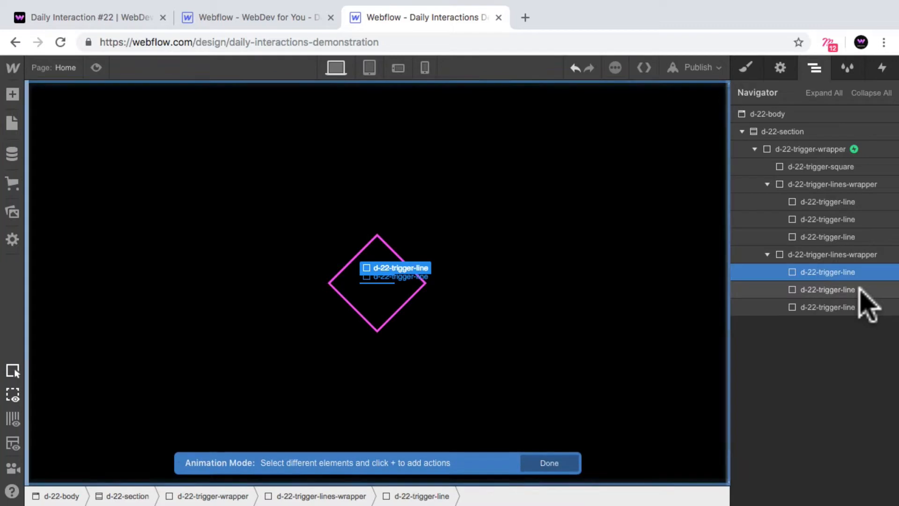
# - Duplicate the latest Move action and retarget the copy to the third line in the second d-22-trigger-lines-wrapper
pyautogui.click(882, 67)
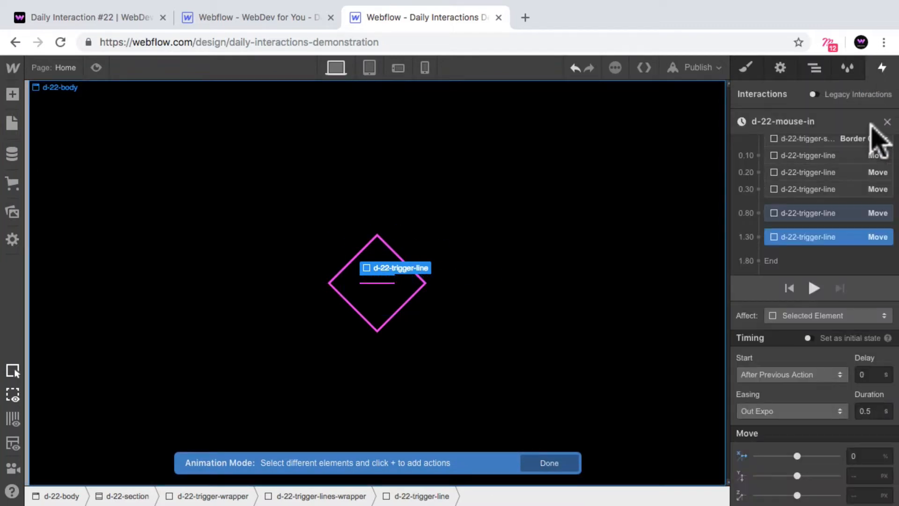
pyautogui.rightClick(833, 240)
pyautogui.click(846, 291)
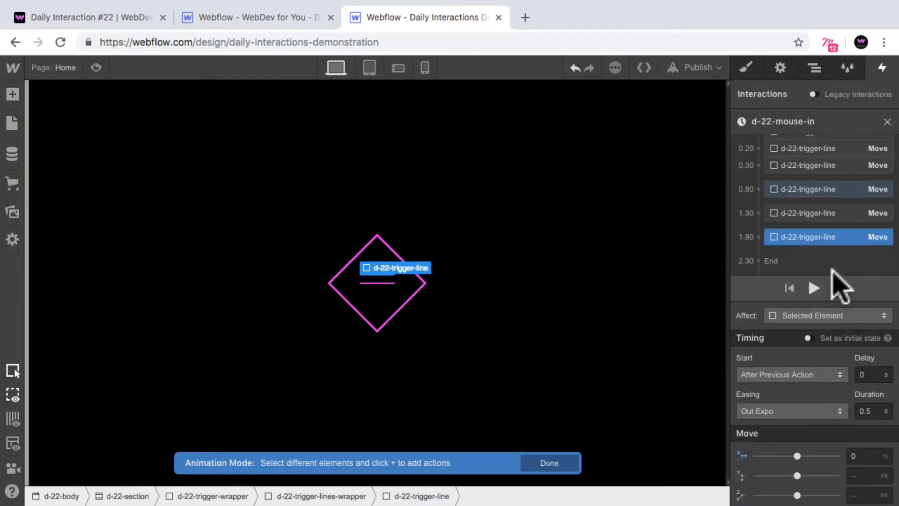
pyautogui.rightClick(826, 236)
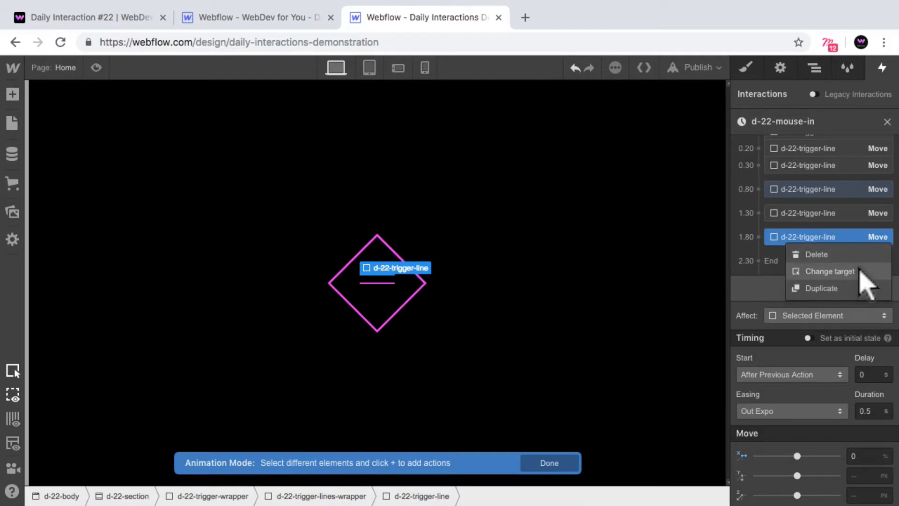
pyautogui.click(860, 271)
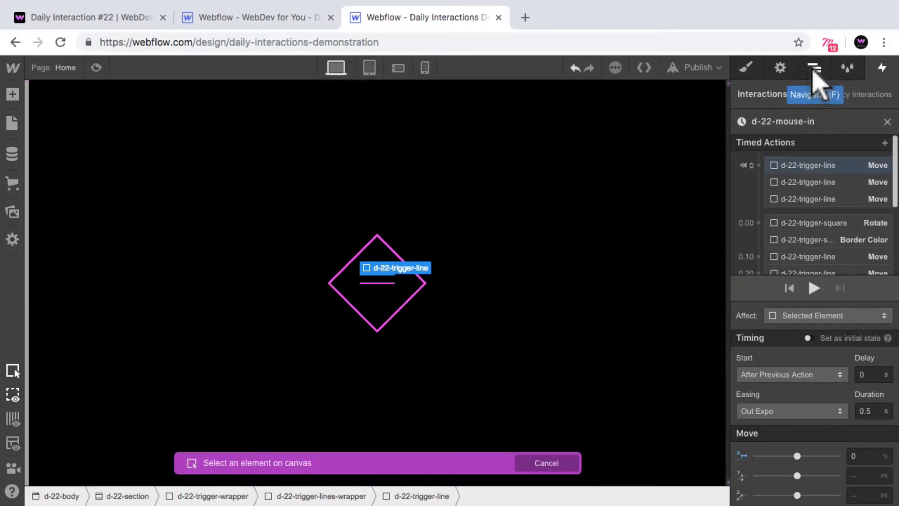
pyautogui.click(813, 70)
pyautogui.click(862, 307)
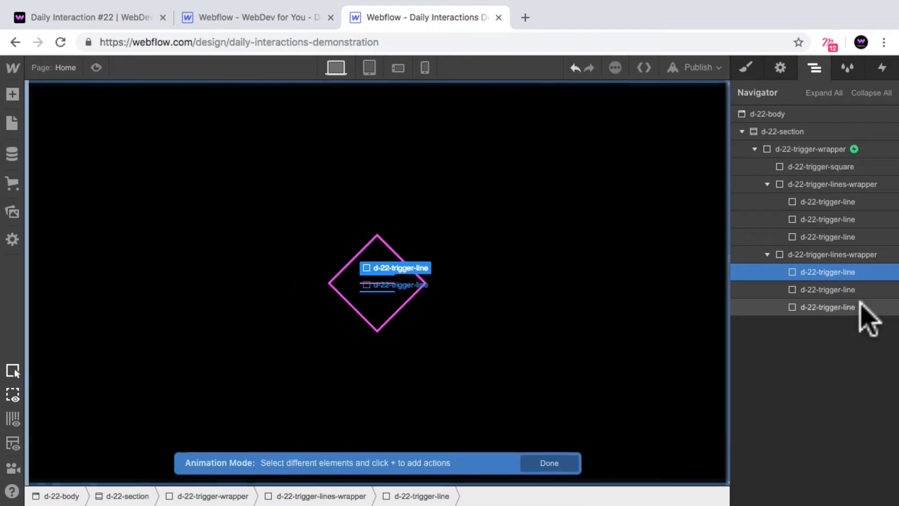
# - Start the three second-wrapper line Moves with the previous actions, delayed 0.3, 0.4 and 0.5 seconds in line order, and preview the hover animation
pyautogui.click(882, 68)
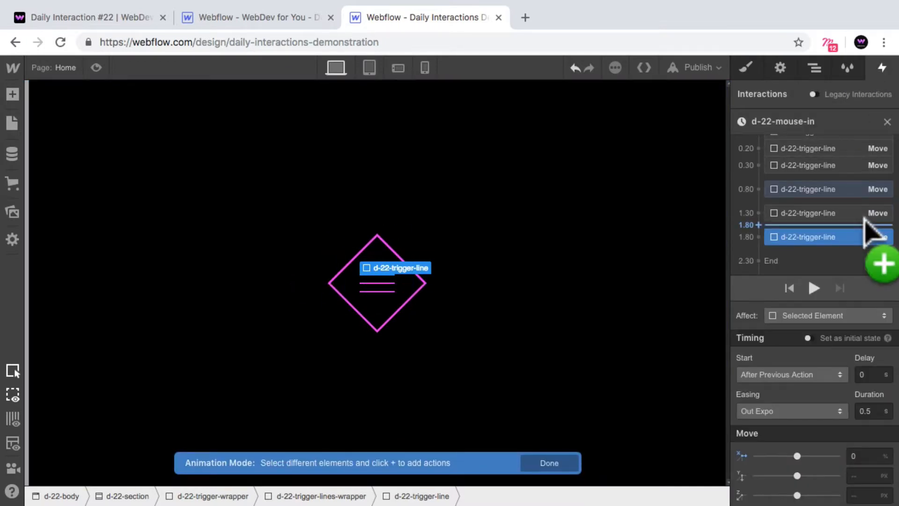
pyautogui.moveTo(864, 219); pyautogui.dragTo(817, 217)
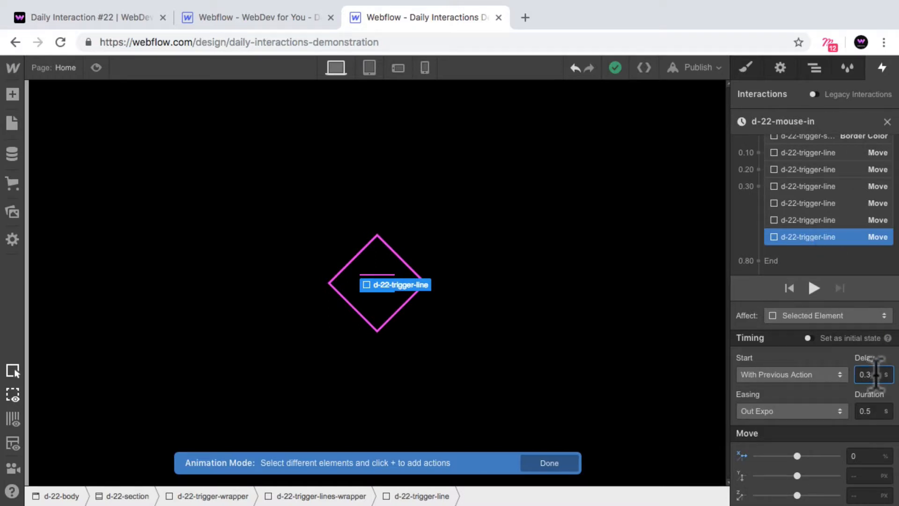
pyautogui.press('BackSpace')
pyautogui.write('5')
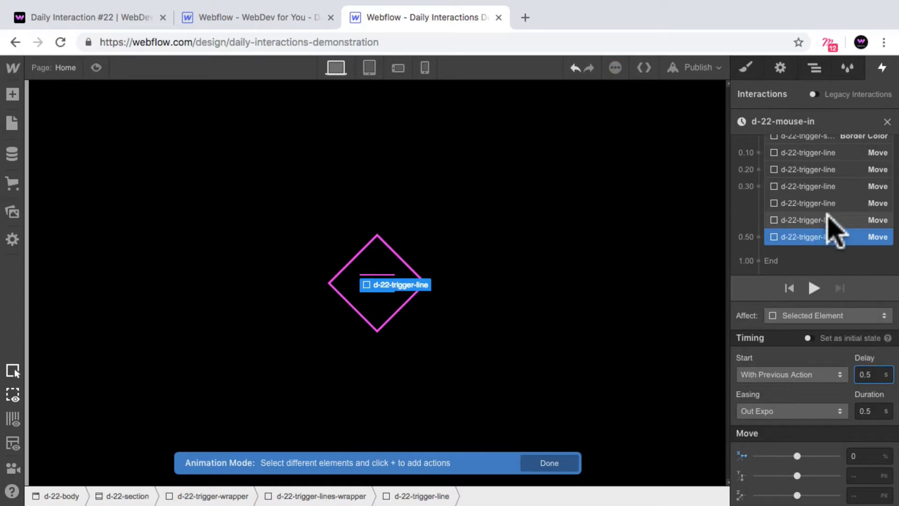
pyautogui.click(825, 220)
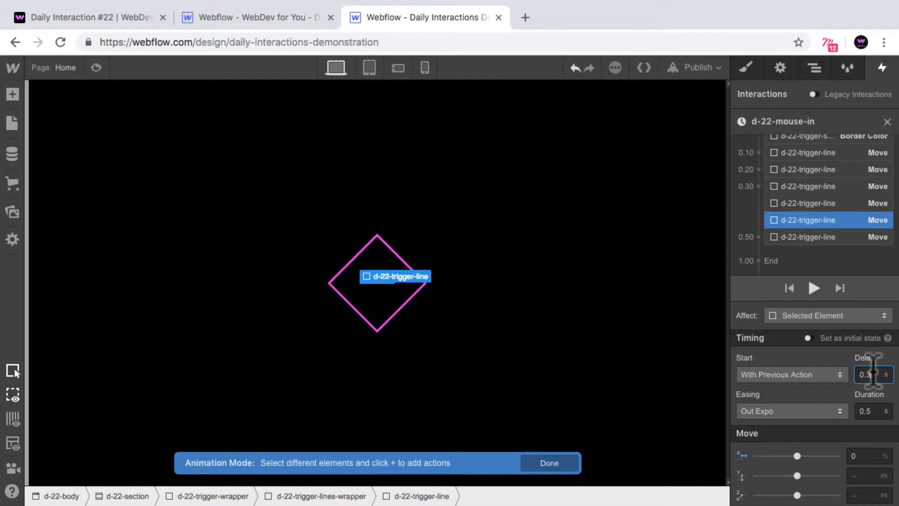
pyautogui.press('BackSpace')
pyautogui.write('4')
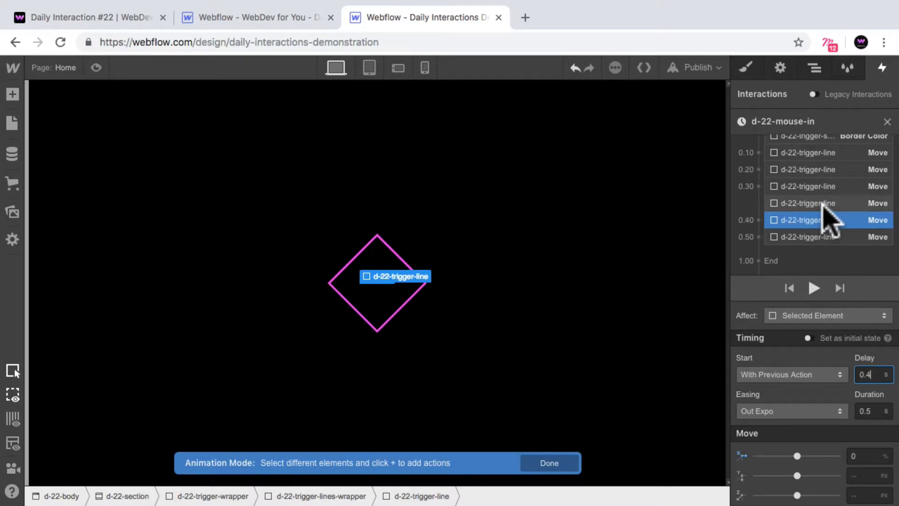
pyautogui.click(822, 202)
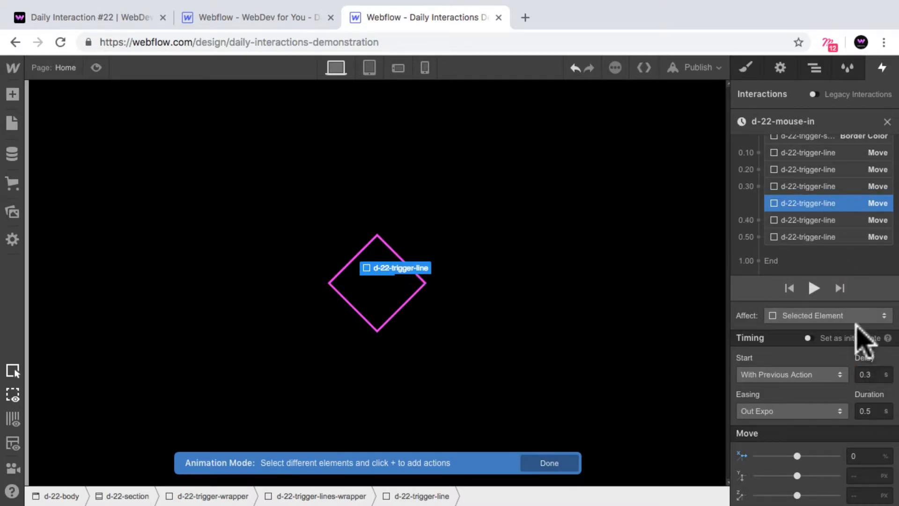
pyautogui.click(96, 68)
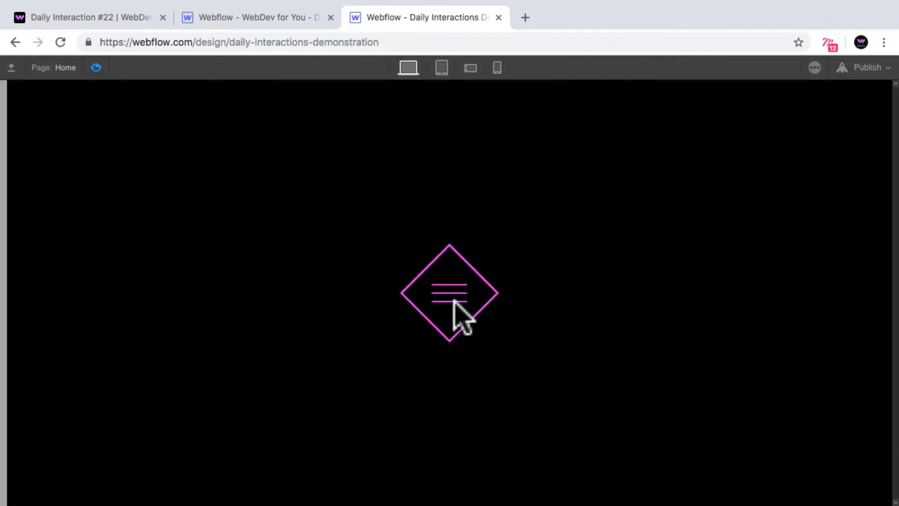
pyautogui.click(96, 68)
pyautogui.click(96, 68)
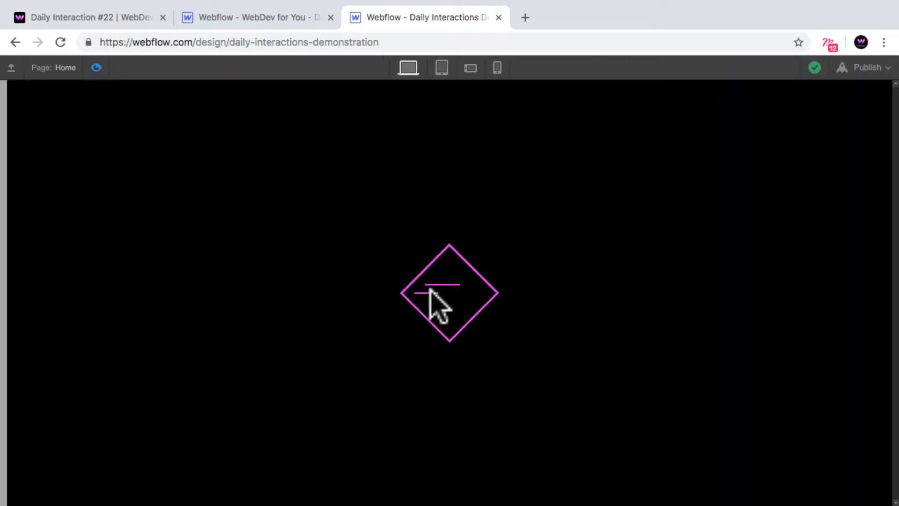
pyautogui.click(98, 66)
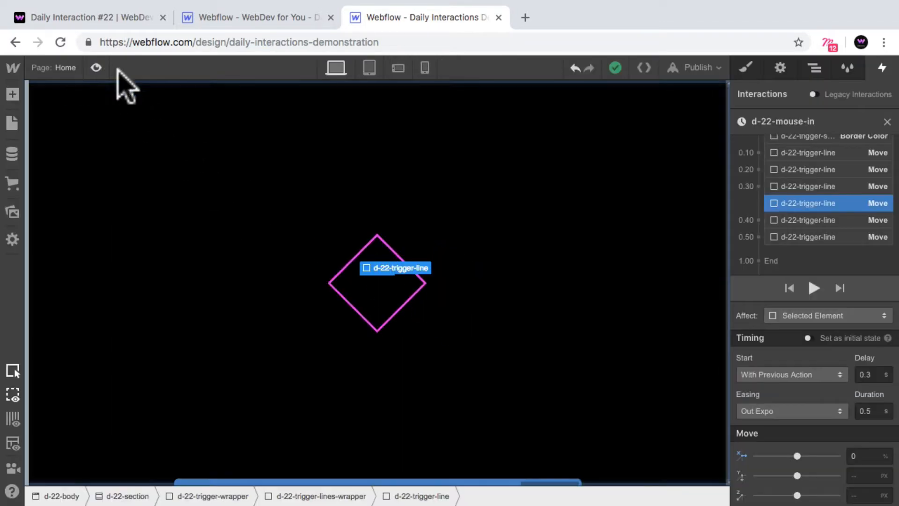
# - Make hover out start an animation, using a duplicate of d-22-mouse-in as its timed animation
pyautogui.click(887, 122)
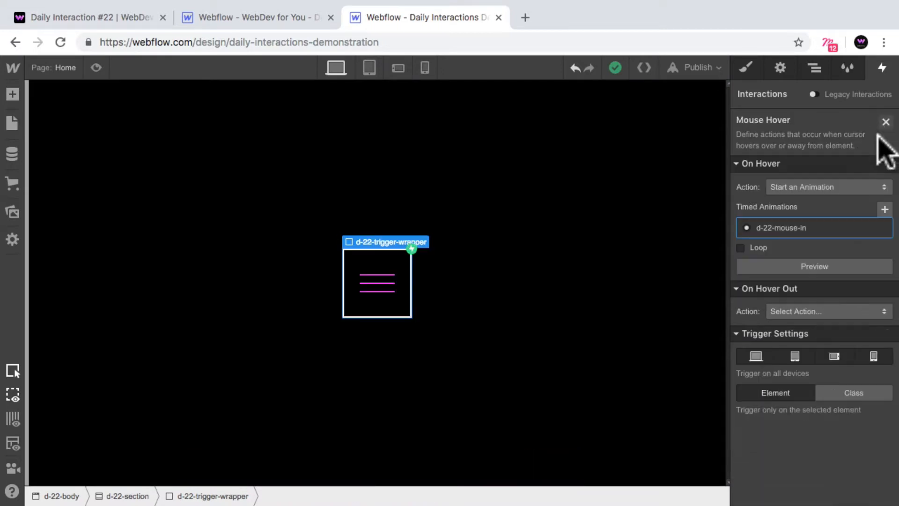
pyautogui.click(839, 311)
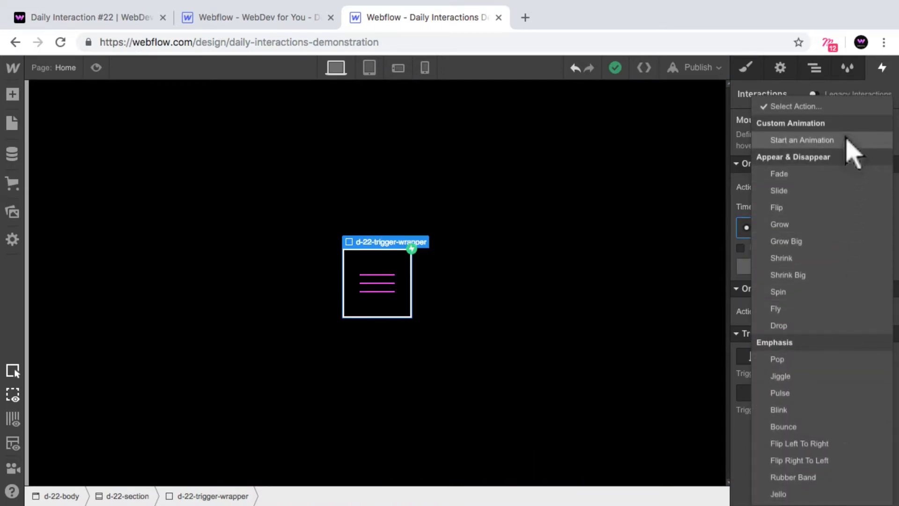
pyautogui.click(847, 140)
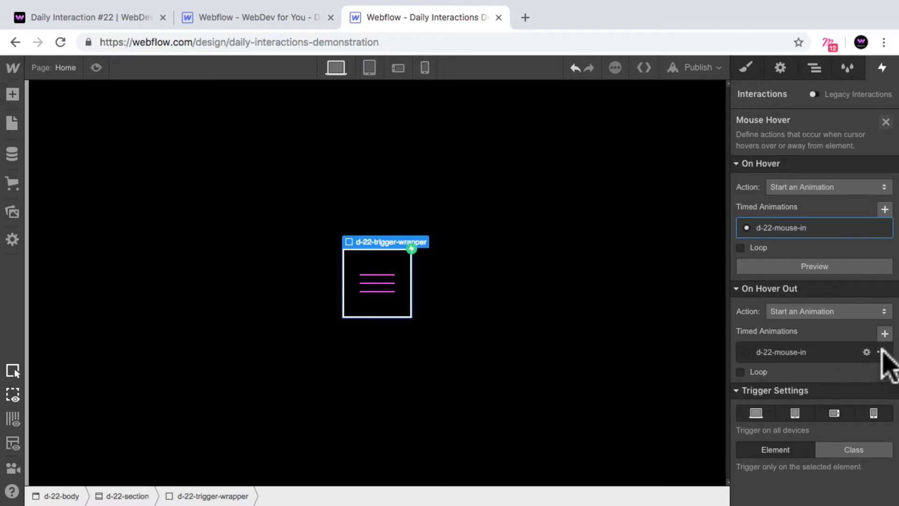
pyautogui.click(879, 352)
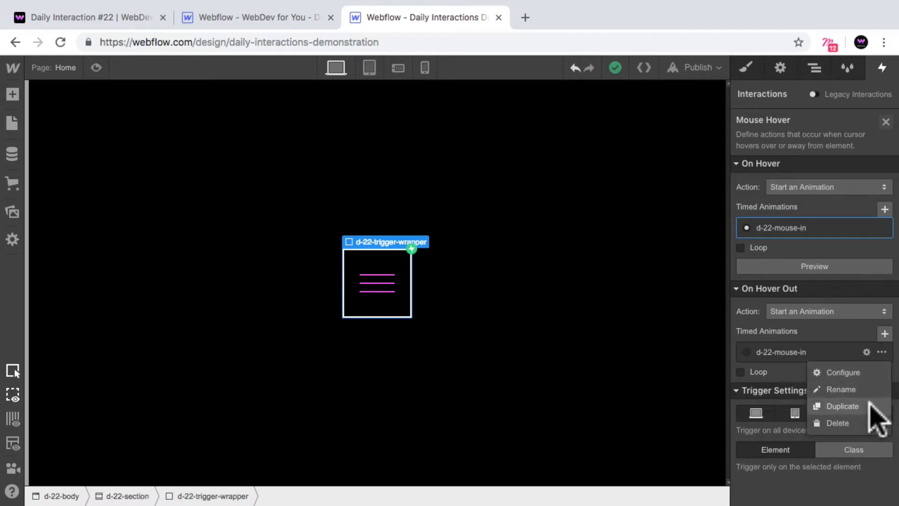
pyautogui.click(870, 411)
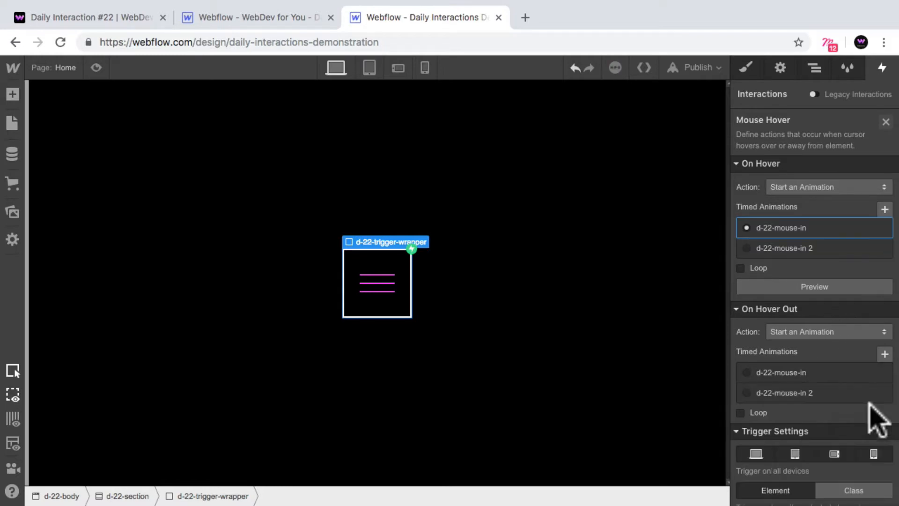
pyautogui.click(745, 392)
# - Open the duplicated hover-out animation and rename it d-22-mouse-out
pyautogui.click(795, 394)
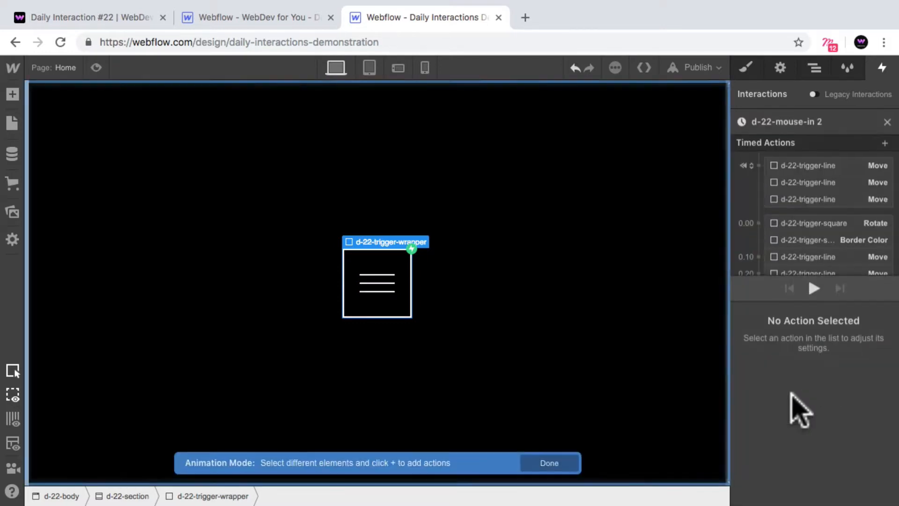
pyautogui.click(782, 121)
pyautogui.press('End')
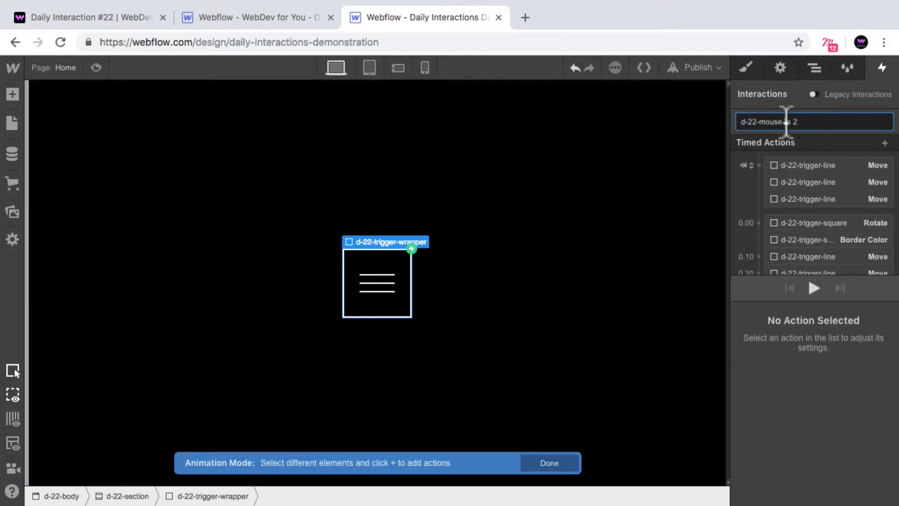
pyautogui.press('Return')
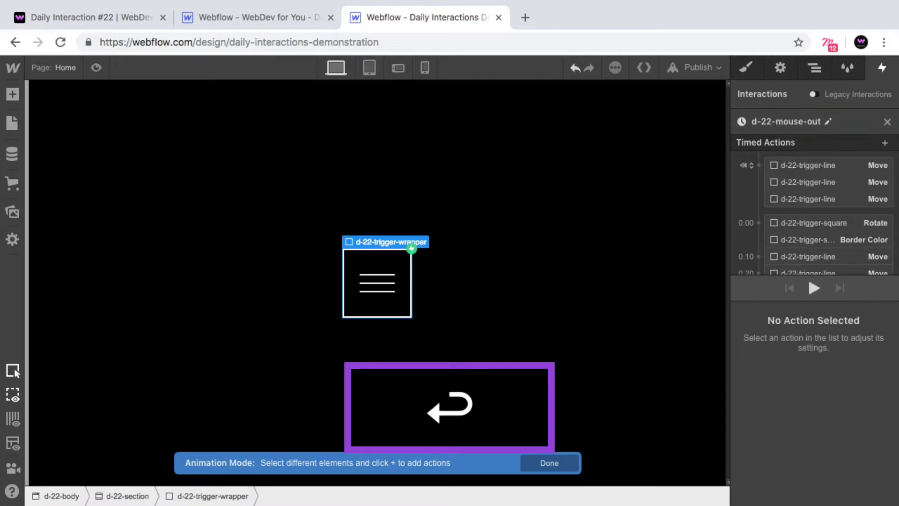
# - Delete the three initial-state line Move actions from the d-22-mouse-out animation
pyautogui.click(838, 164)
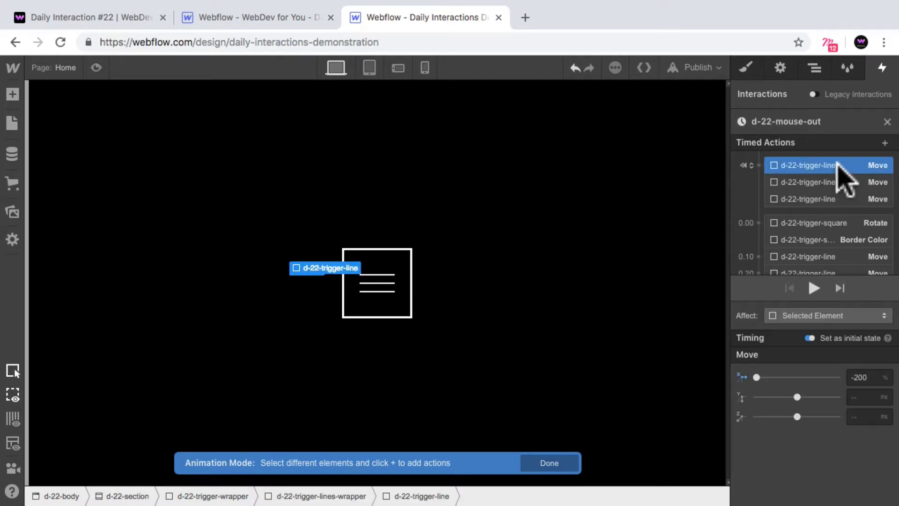
pyautogui.press('BackSpace')
pyautogui.press('BackSpace')
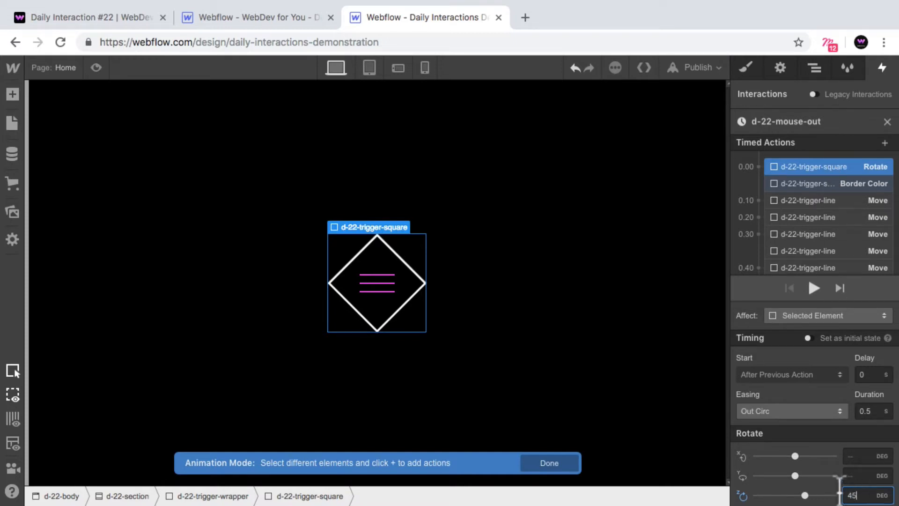
# - Set the d-22-trigger-square's Z rotation to 0 degrees and its border colour action to white
pyautogui.press('Return')
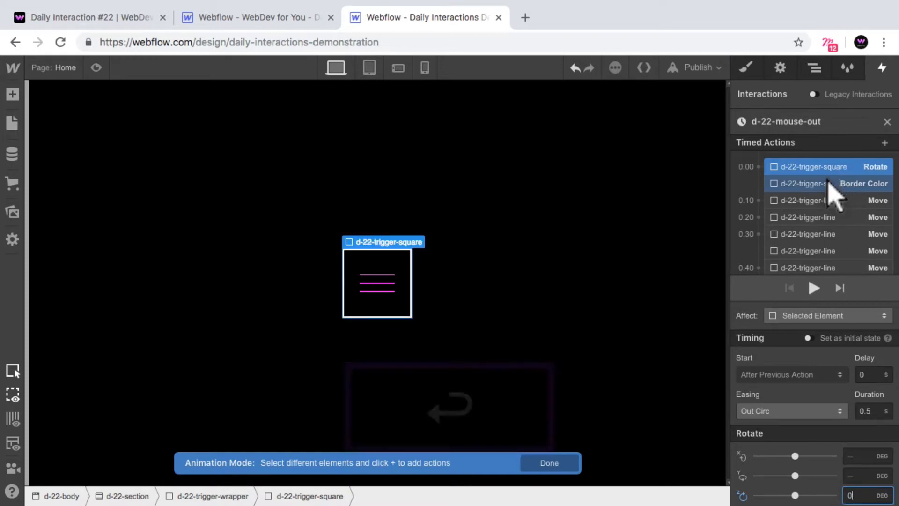
pyautogui.click(827, 184)
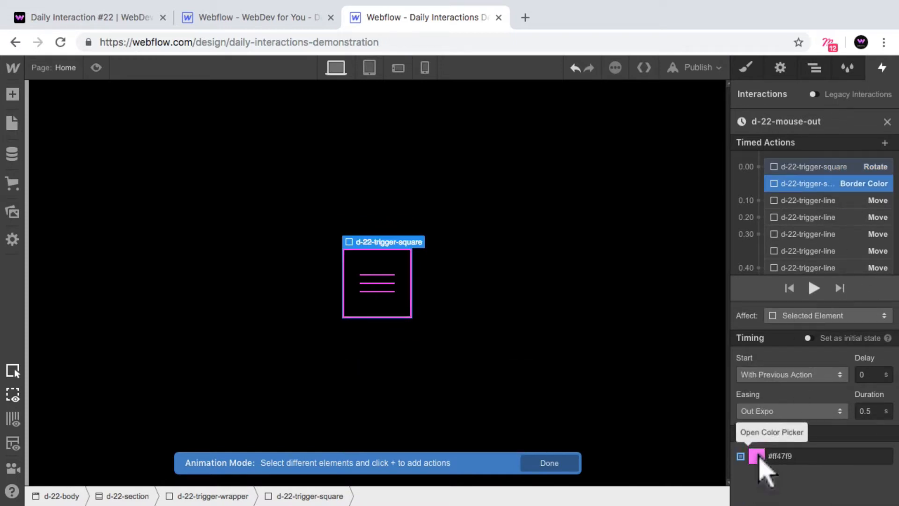
pyautogui.click(758, 456)
pyautogui.click(763, 412)
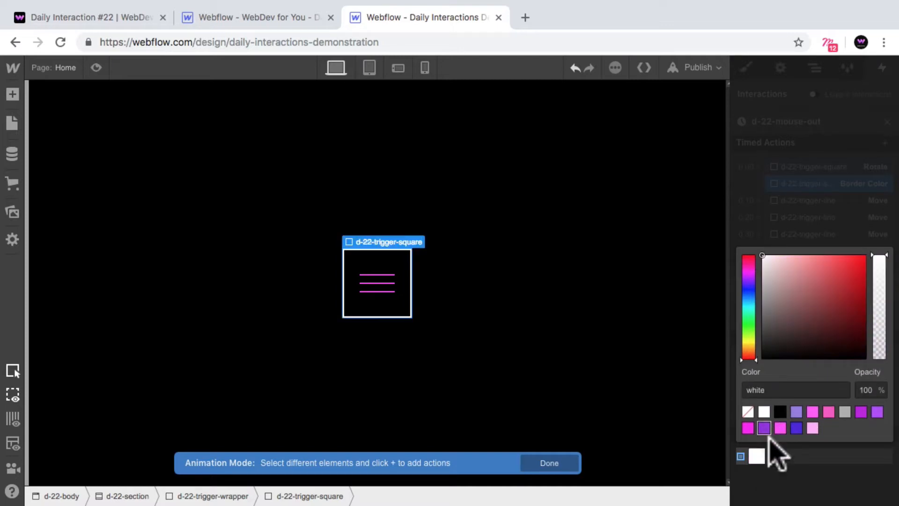
# - Set the X value to 0% in the Move actions of the three lines in the first d-22-trigger-lines-wrapper
pyautogui.click(834, 200)
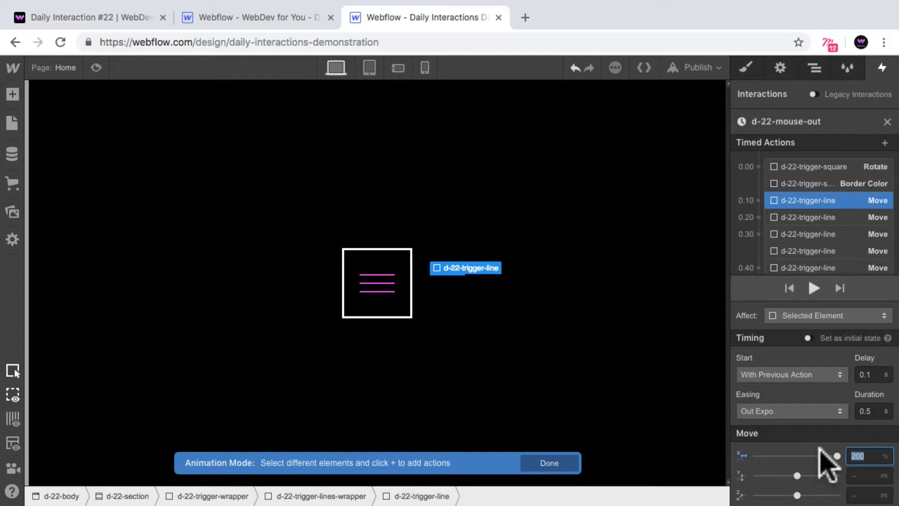
pyautogui.write('0')
pyautogui.press('Return')
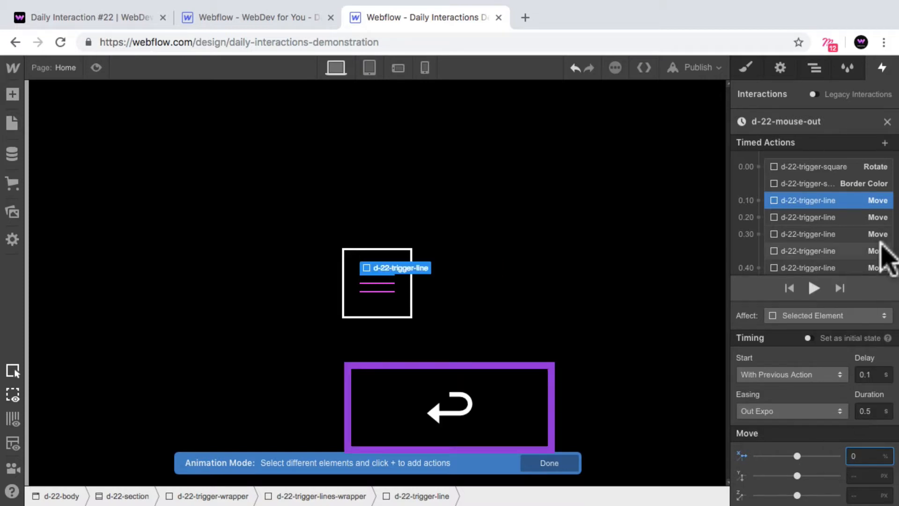
pyautogui.click(855, 216)
pyautogui.click(863, 455)
pyautogui.write('0')
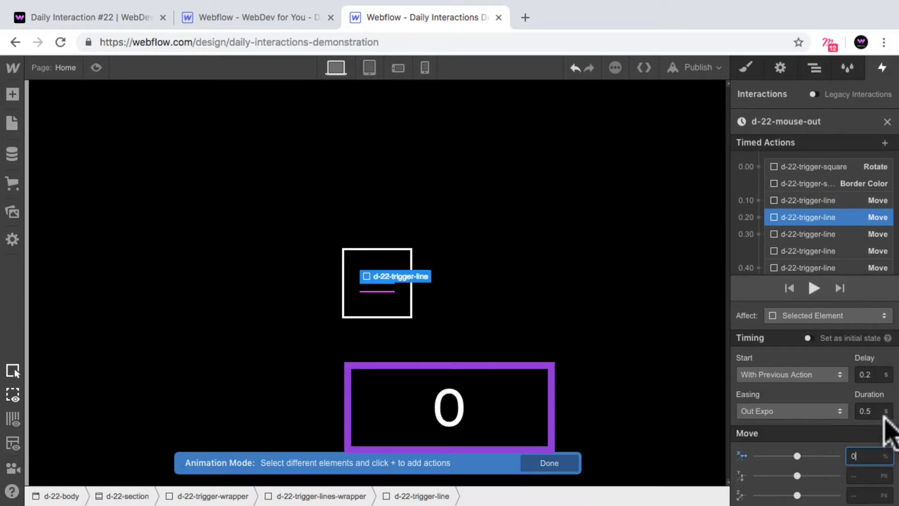
pyautogui.press('Return')
pyautogui.click(836, 234)
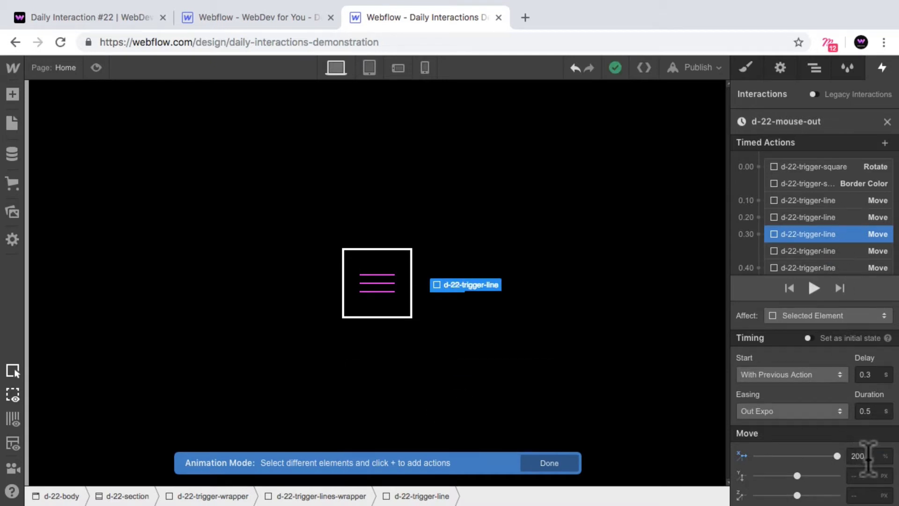
pyautogui.write('0')
pyautogui.press('Return')
# - Set the X value to -200% in the Move actions of the three lines in the second d-22-trigger-lines-wrapper
pyautogui.scroll(-2, 836, 237)
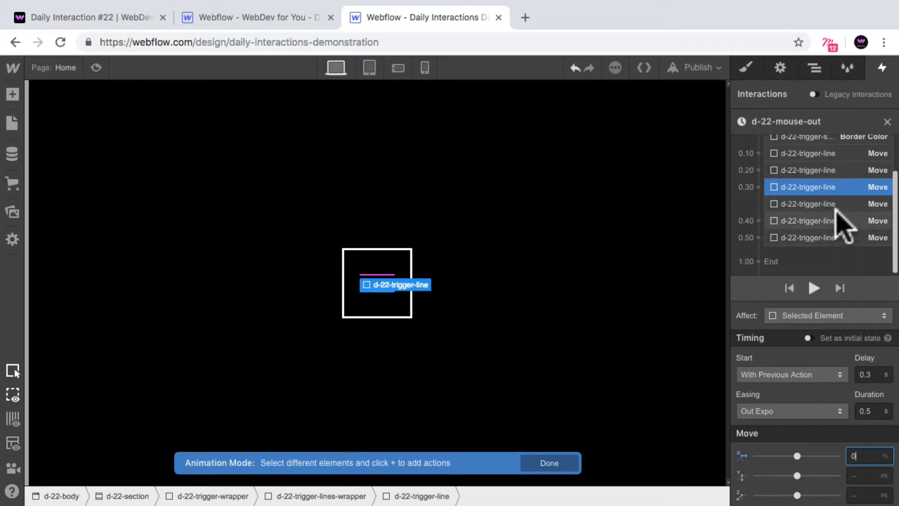
pyautogui.click(836, 203)
pyautogui.click(862, 456)
pyautogui.write('-200')
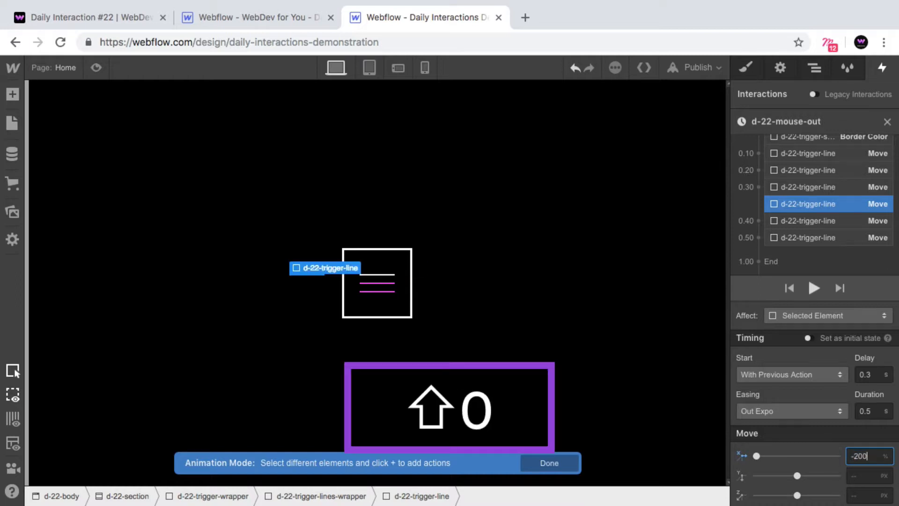
pyautogui.hotkey('shift', 'Return')
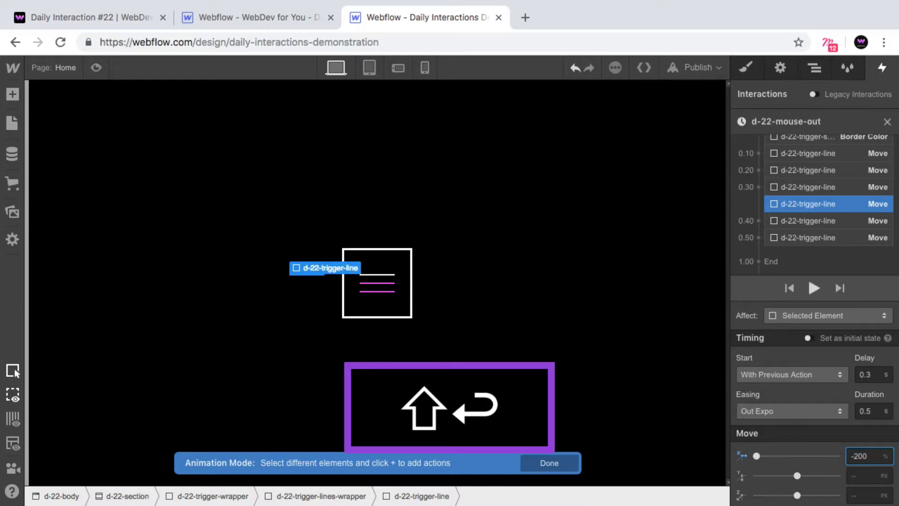
pyautogui.click(819, 223)
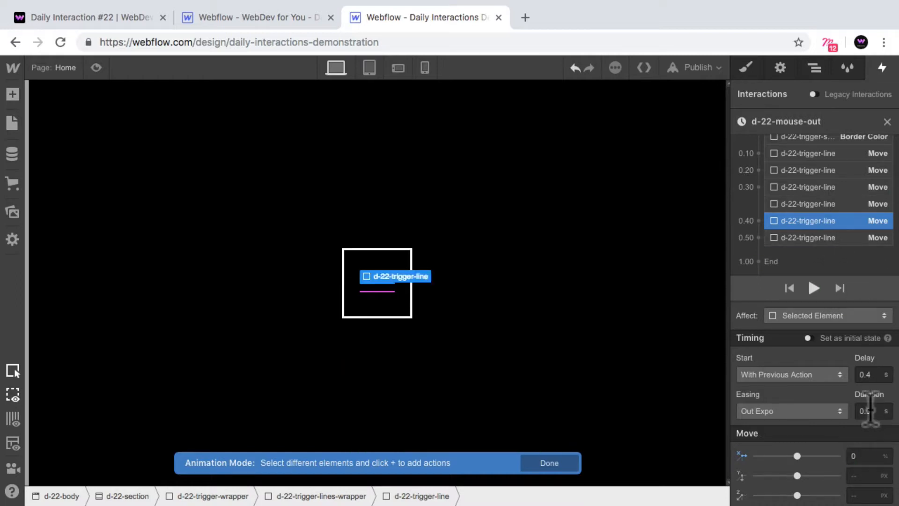
pyautogui.click(863, 456)
pyautogui.write('-200')
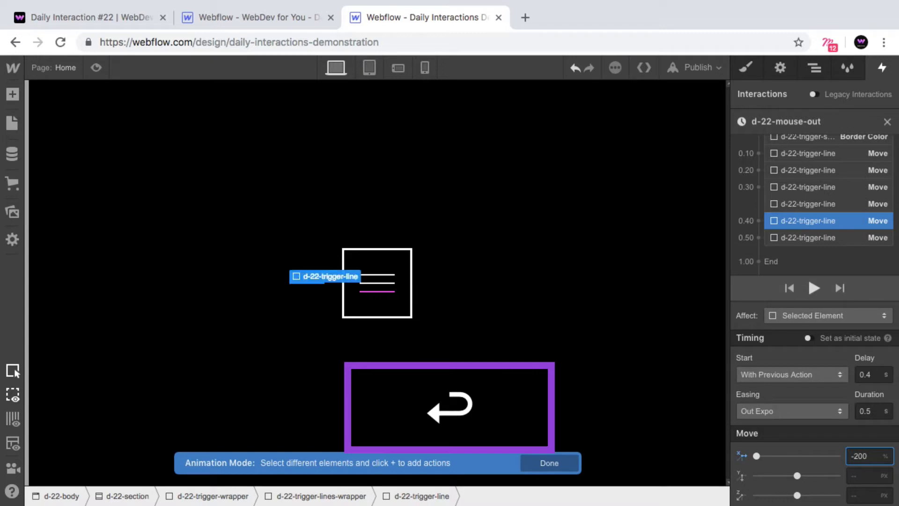
pyautogui.click(816, 237)
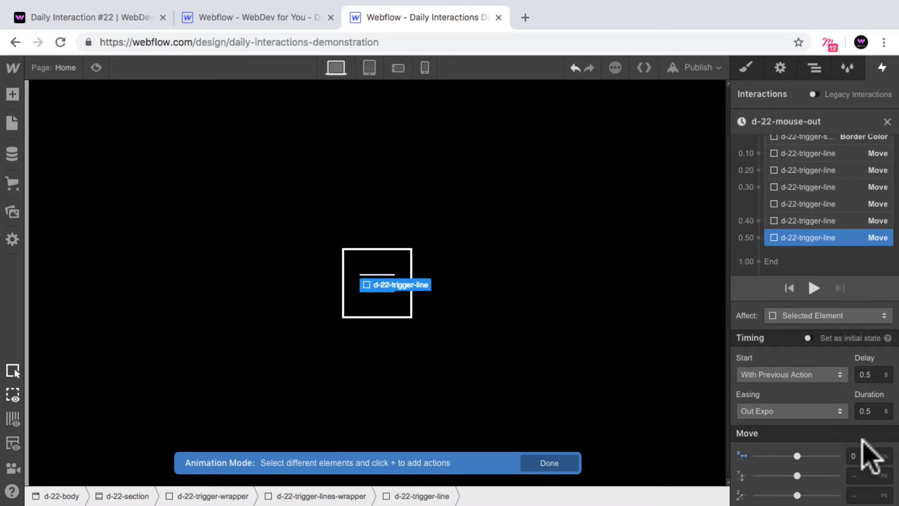
pyautogui.click(864, 456)
pyautogui.write('-200')
pyautogui.press('Return')
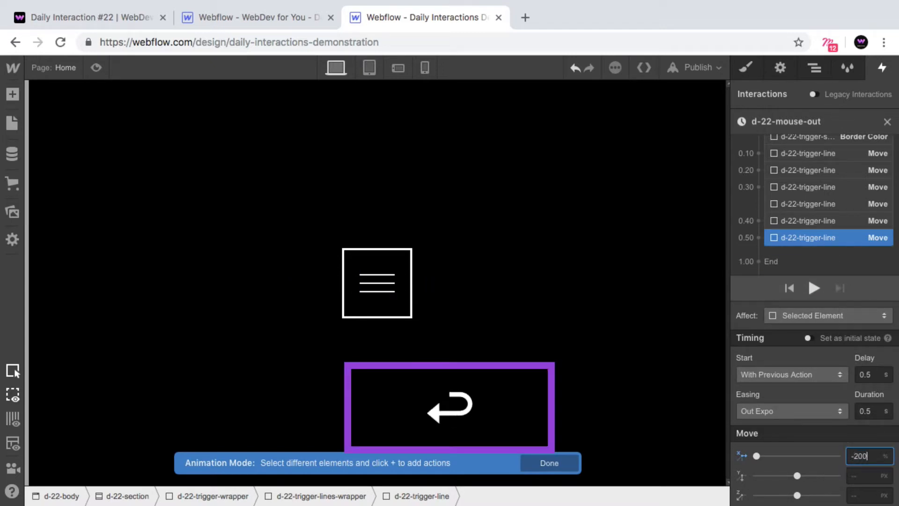
# - Reverse the second-wrapper Move delays to 0.3 seconds for the third line, 0.2 for the second and 0.1 for the first
pyautogui.scroll(1, 827, 257)
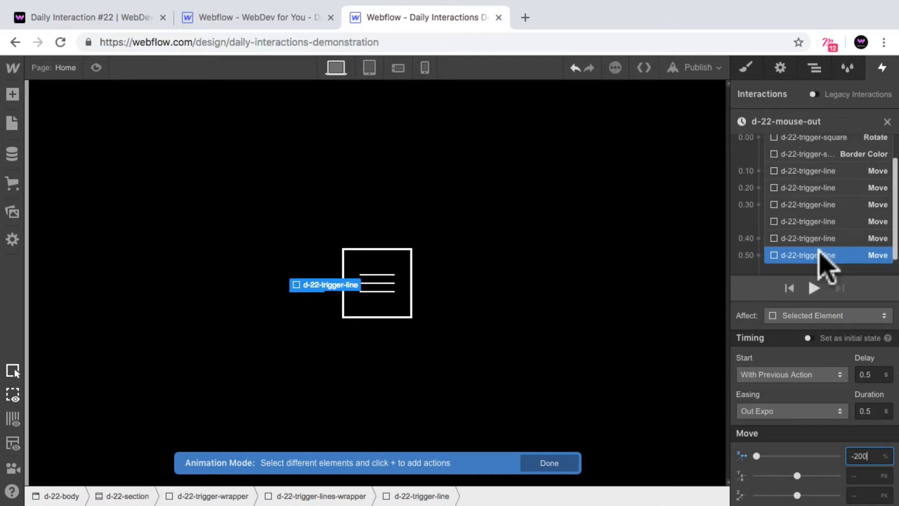
pyautogui.click(800, 252)
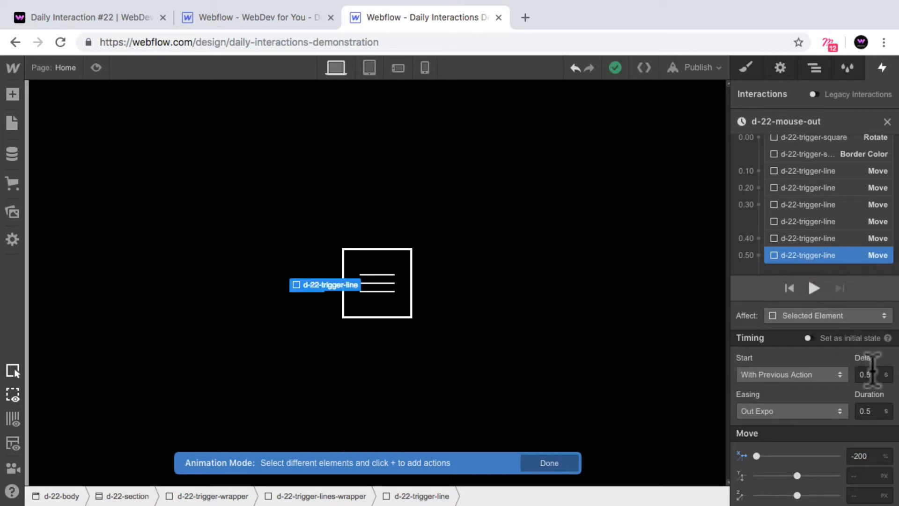
pyautogui.write('3')
pyautogui.press('Return')
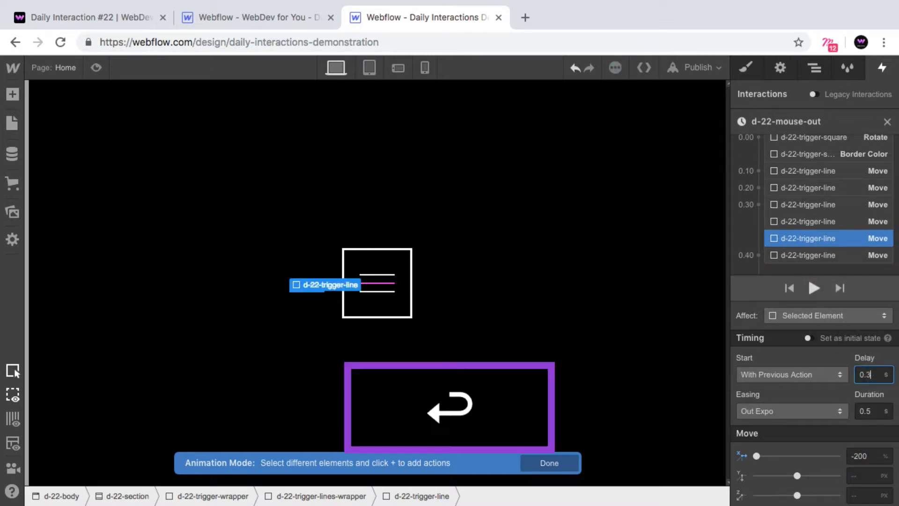
pyautogui.click(815, 220)
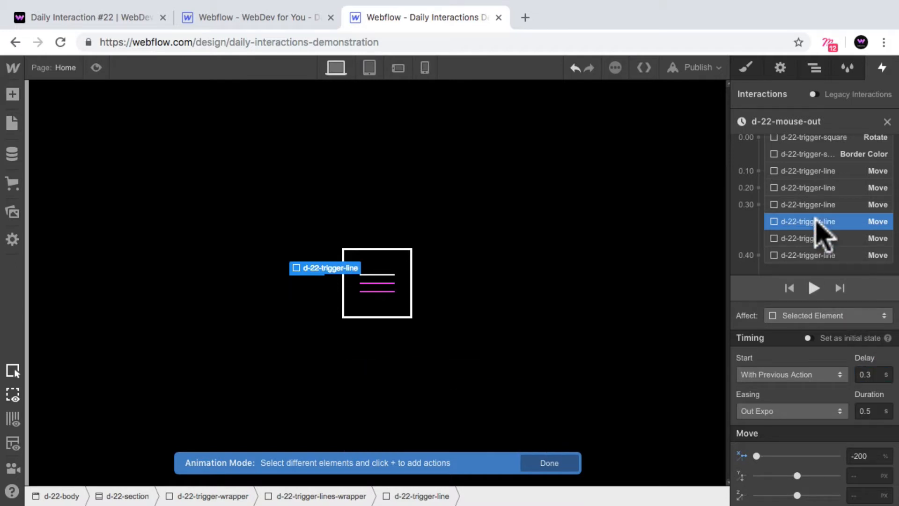
pyautogui.click(822, 255)
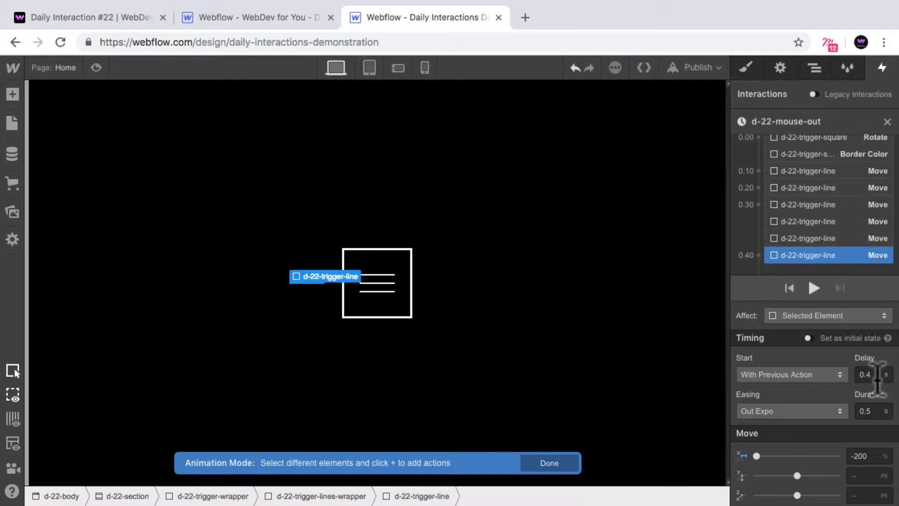
pyautogui.write('2')
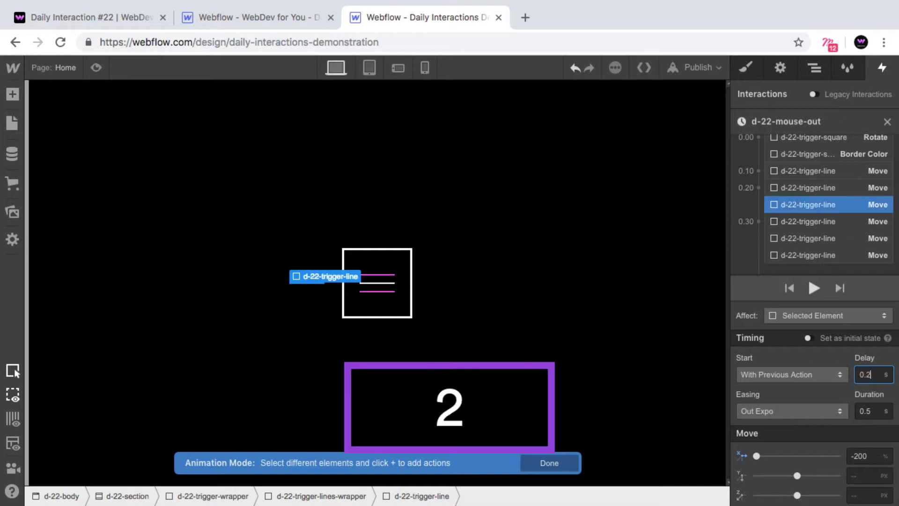
pyautogui.click(815, 221)
pyautogui.click(820, 239)
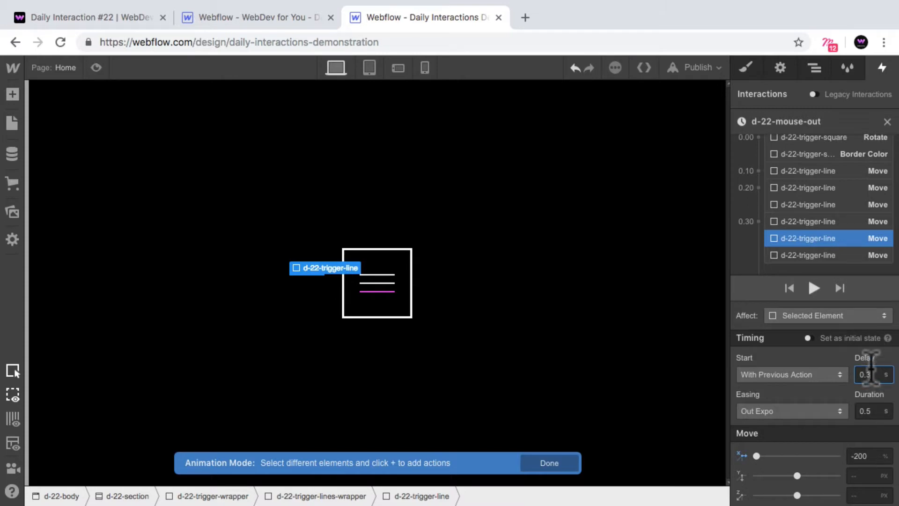
pyautogui.press('BackSpace')
pyautogui.write('1')
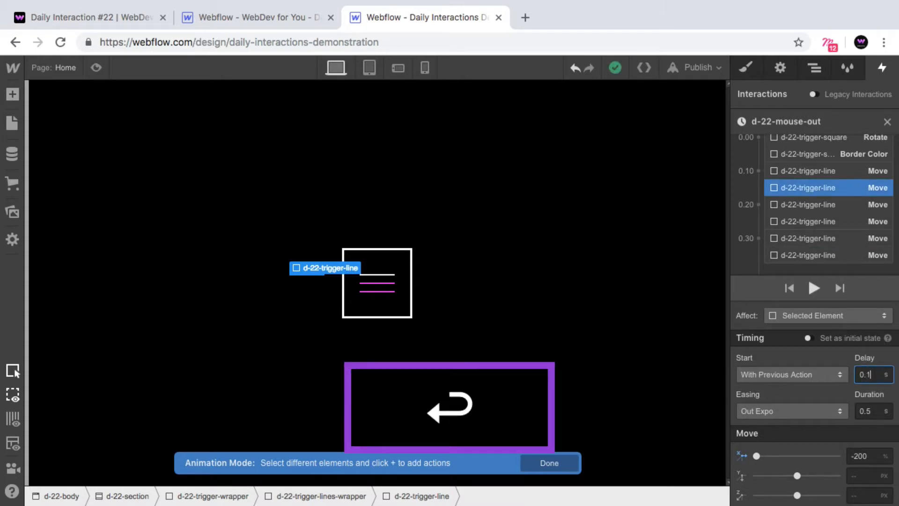
# - Set the first-wrapper Move delays to 0.3 seconds for the first line and 0.4 seconds for the second line
pyautogui.click(809, 170)
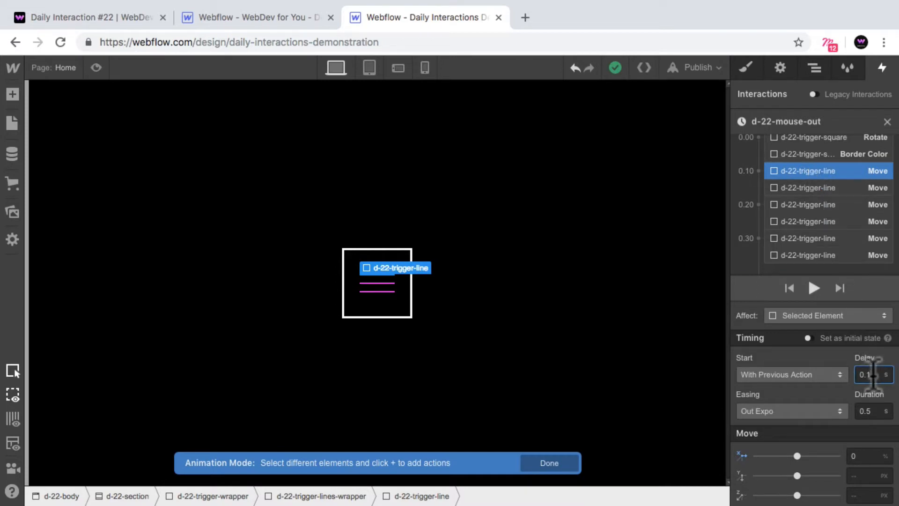
pyautogui.press('BackSpace')
pyautogui.write('3')
pyautogui.press('Return')
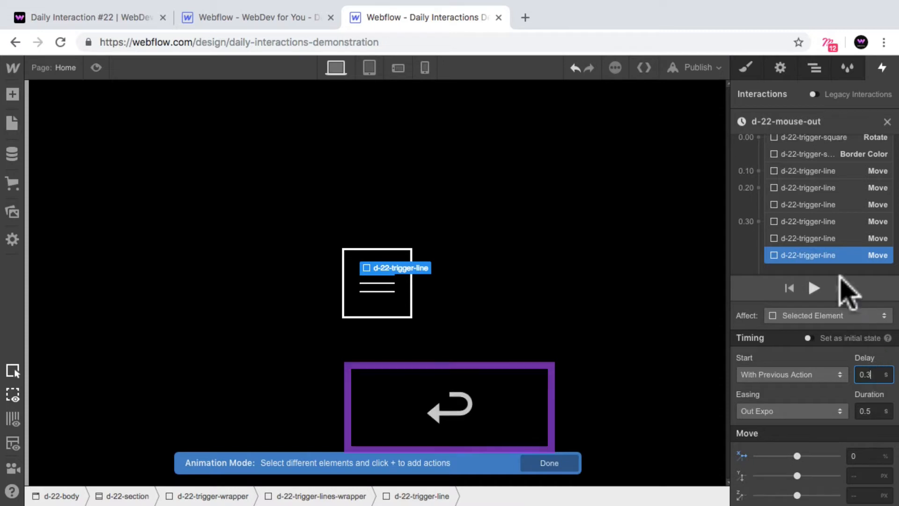
pyautogui.click(812, 171)
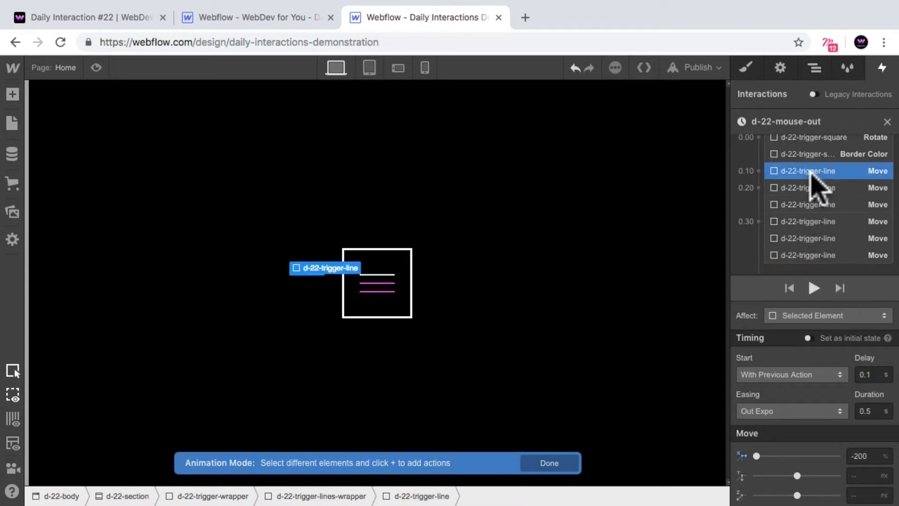
pyautogui.click(810, 187)
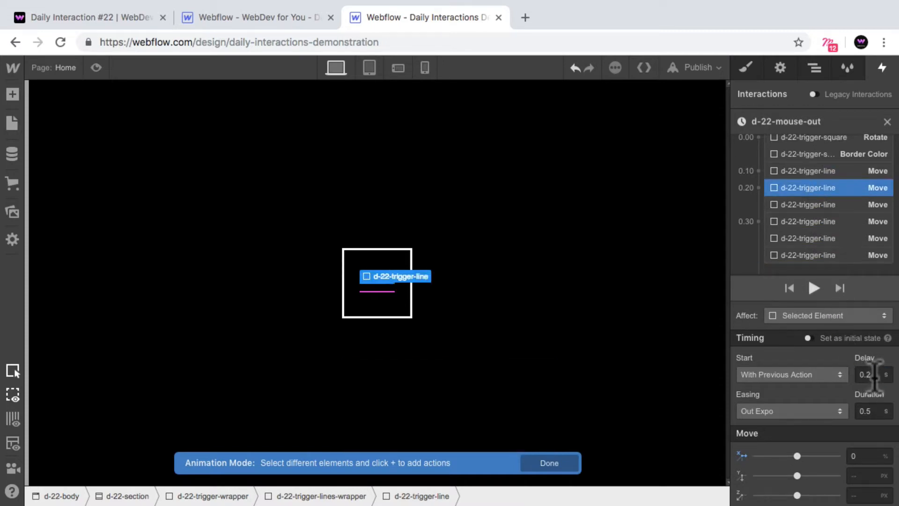
pyautogui.write('4')
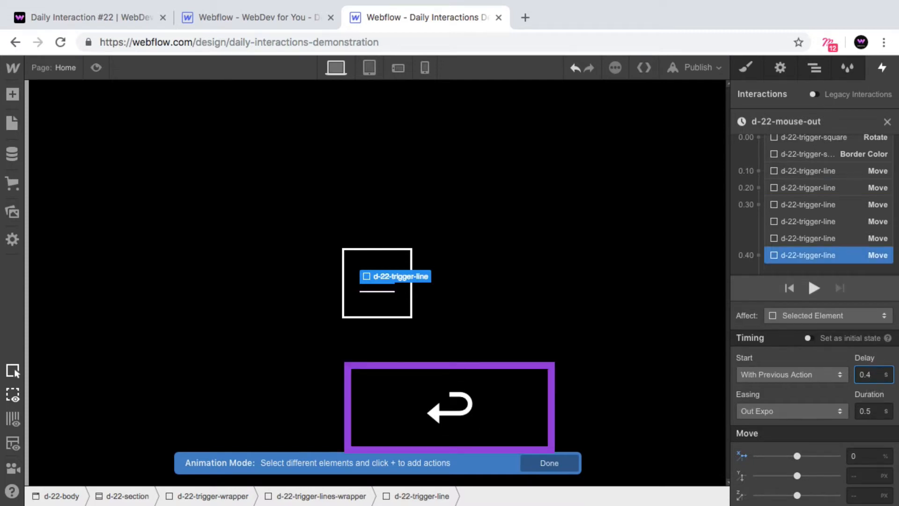
# - Set the first wrapper's third-line Move delay to 0.5 seconds and go through the line Moves to check their order
pyautogui.click(813, 223)
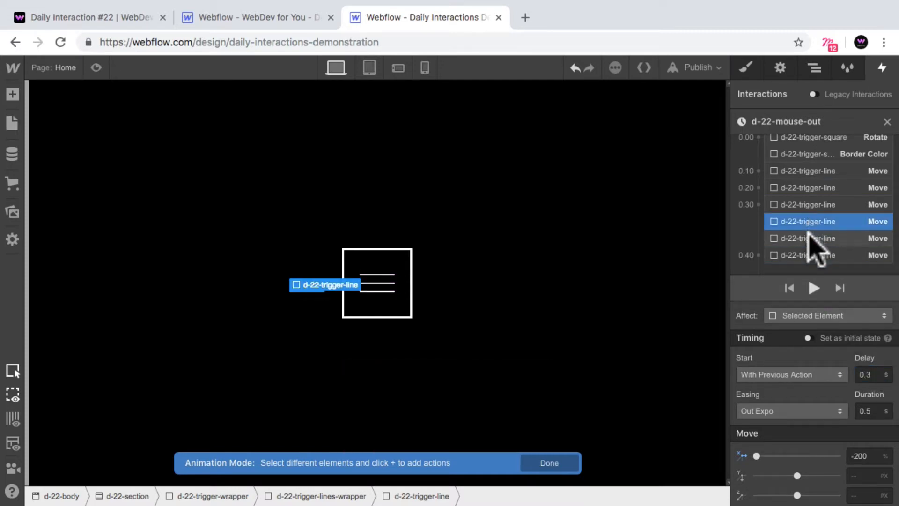
pyautogui.click(809, 233)
pyautogui.click(806, 200)
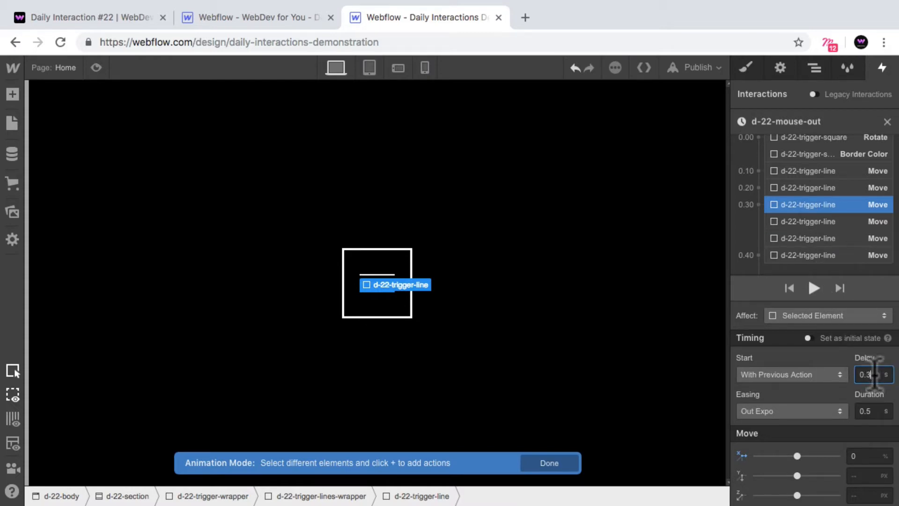
pyautogui.press('BackSpace')
pyautogui.write('5')
pyautogui.press('Return')
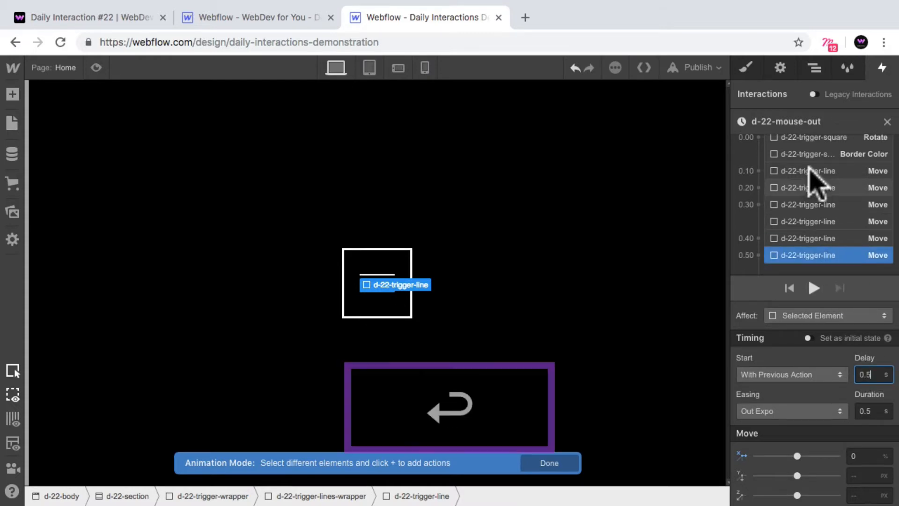
pyautogui.click(808, 186)
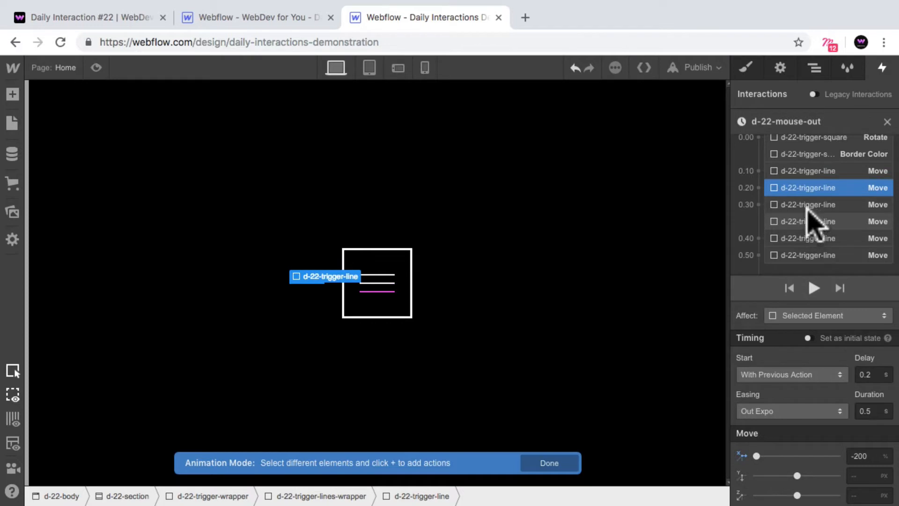
pyautogui.click(807, 204)
pyautogui.click(806, 220)
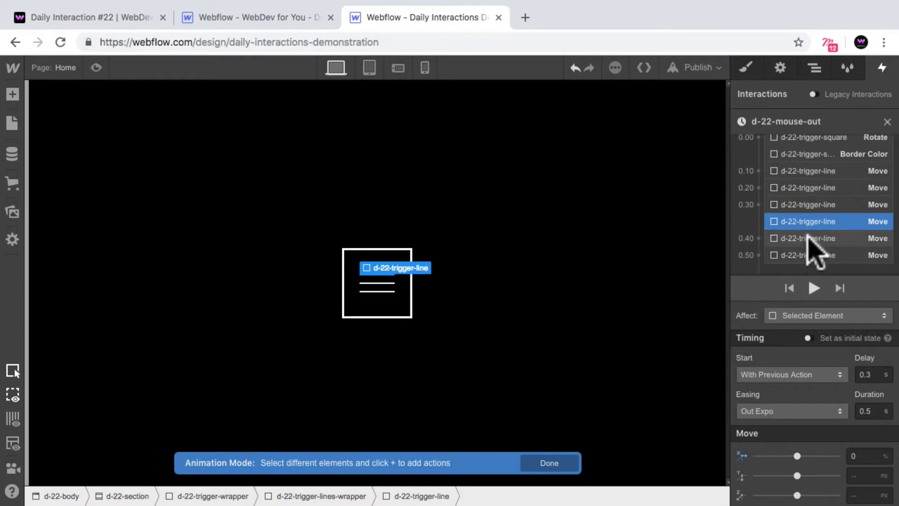
pyautogui.click(808, 238)
pyautogui.click(809, 254)
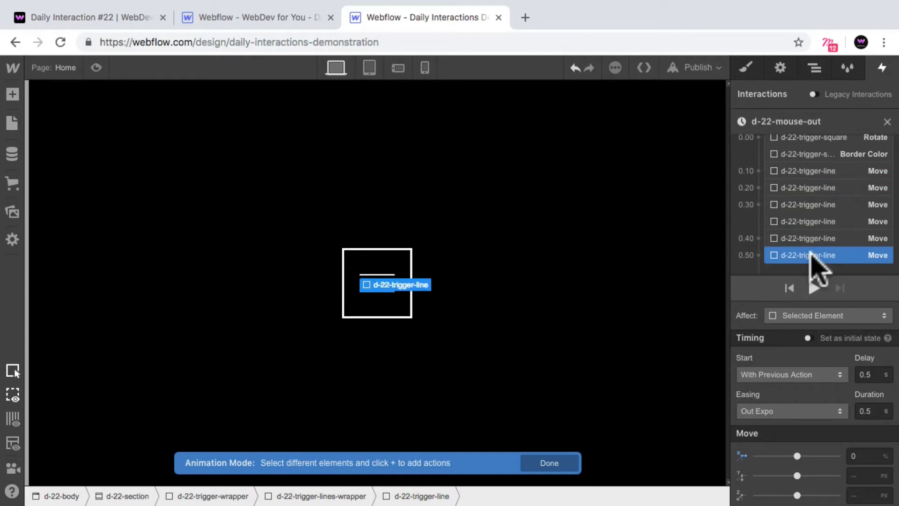
# - Preview the trigger's hover-in and hover-out animations on the page
pyautogui.click(96, 68)
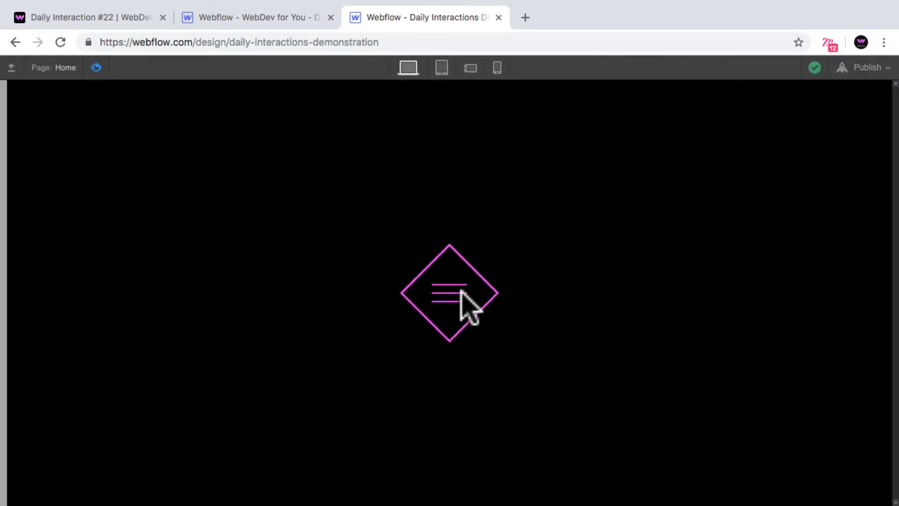
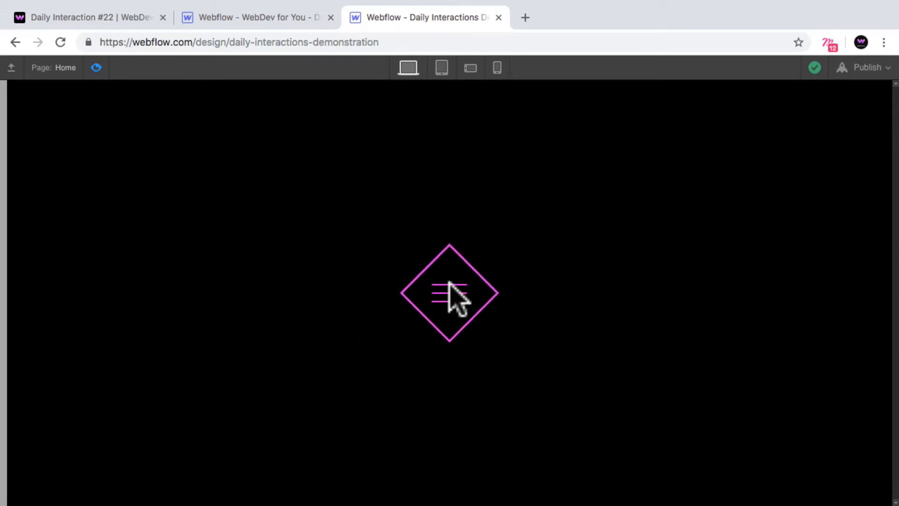
pyautogui.click(96, 68)
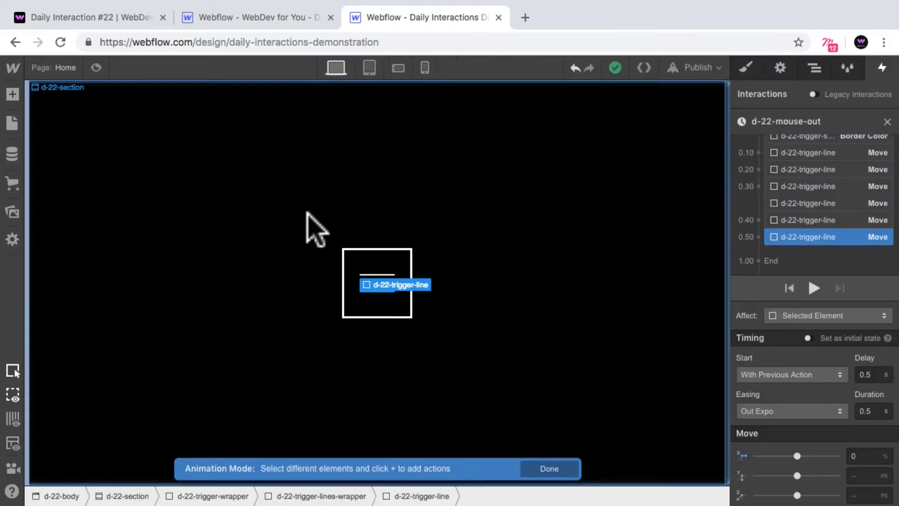
# - Close the d-22-mouse-out animation and remove the Mouse Hover trigger from d-22-trigger-wrapper
pyautogui.click(886, 122)
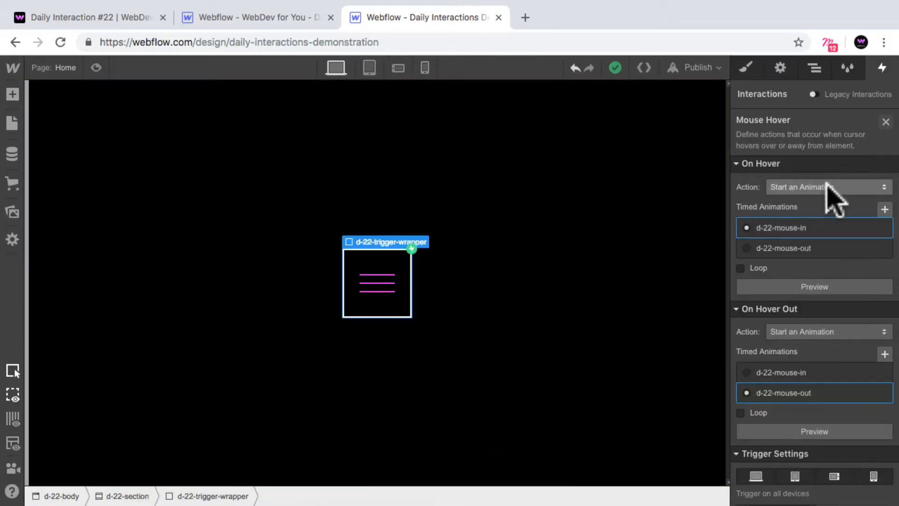
pyautogui.click(886, 118)
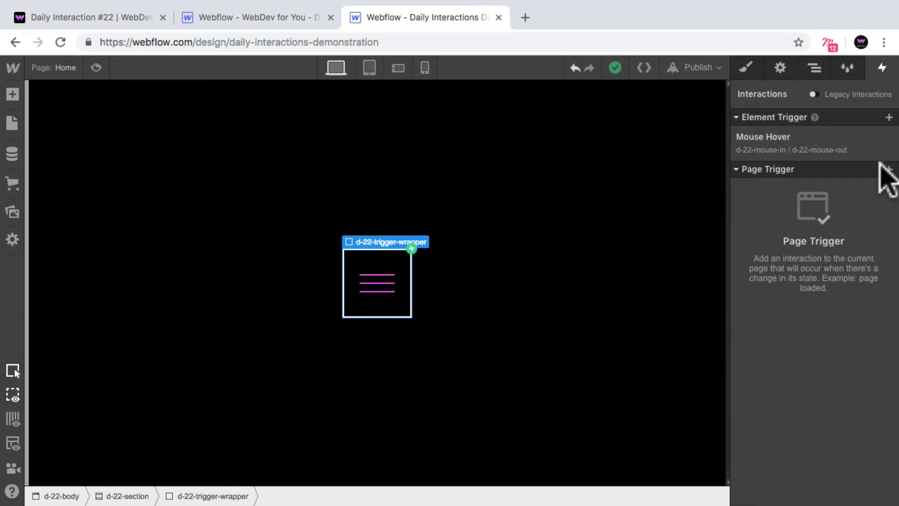
pyautogui.click(888, 137)
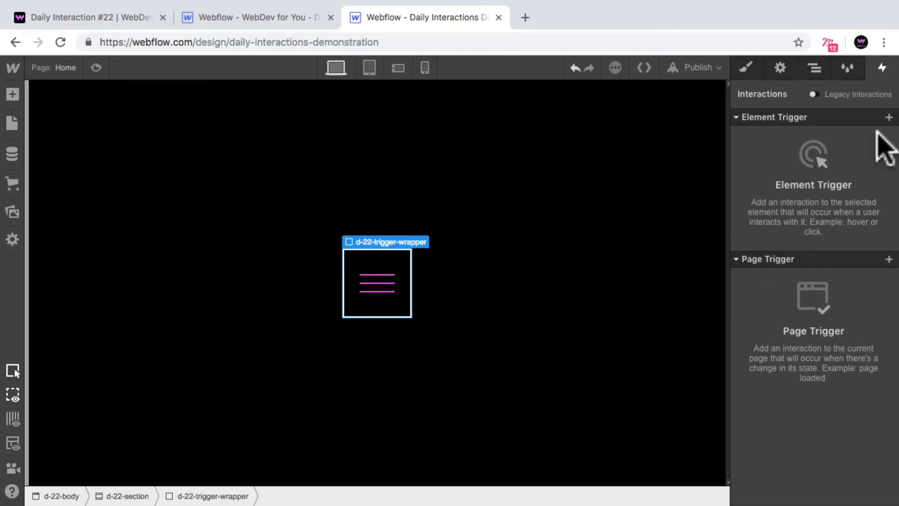
# - Add a Mouse Click (Tap) trigger to d-22-trigger-wrapper that starts the d-22-mouse-in animation on the first click
pyautogui.click(815, 68)
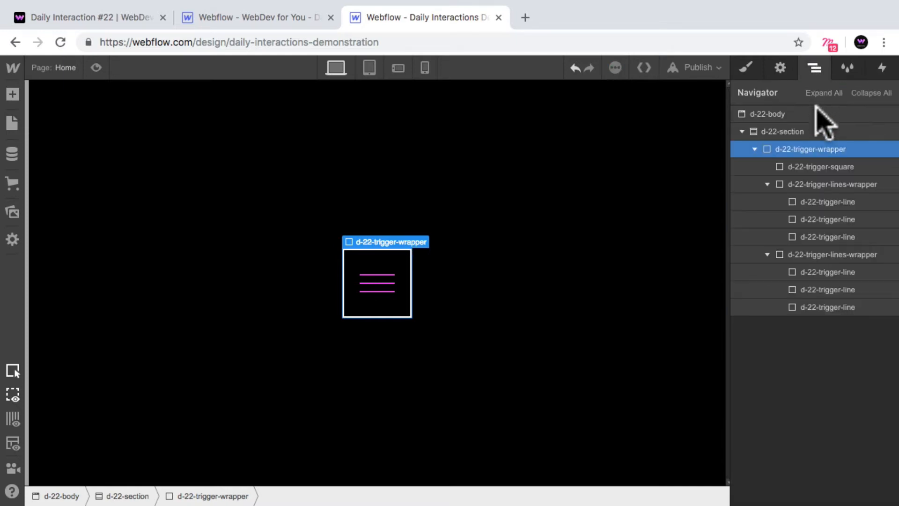
pyautogui.click(881, 68)
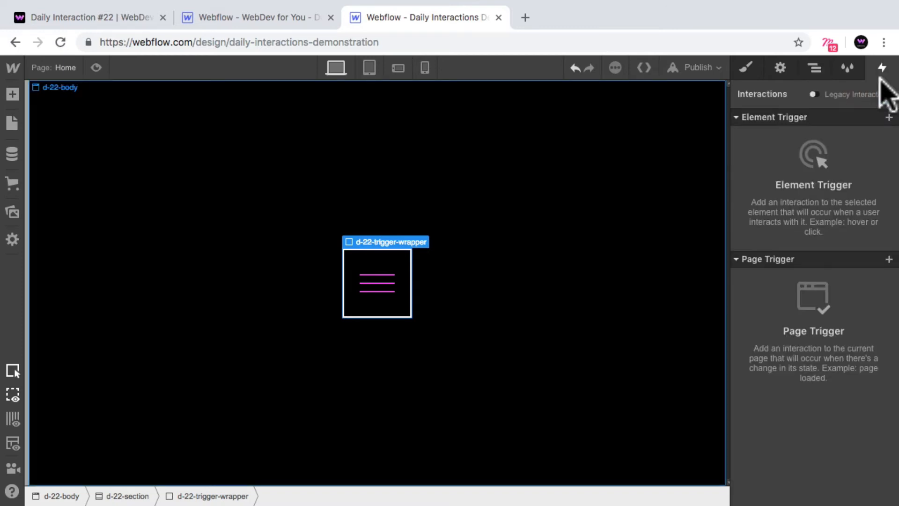
pyautogui.click(888, 117)
pyautogui.click(834, 140)
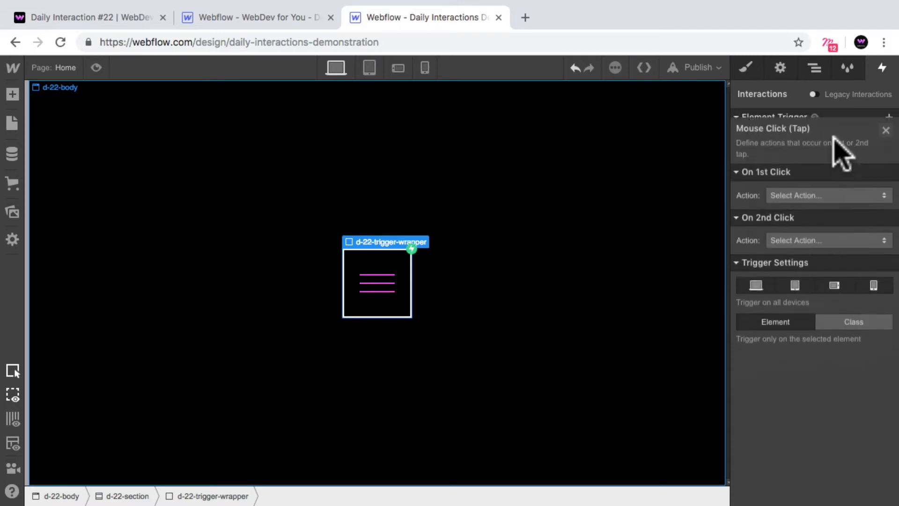
pyautogui.click(832, 187)
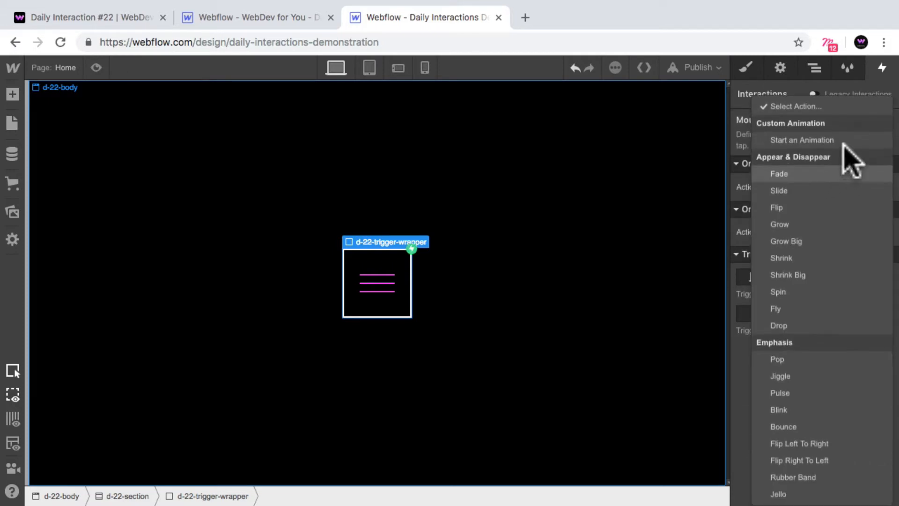
pyautogui.click(847, 140)
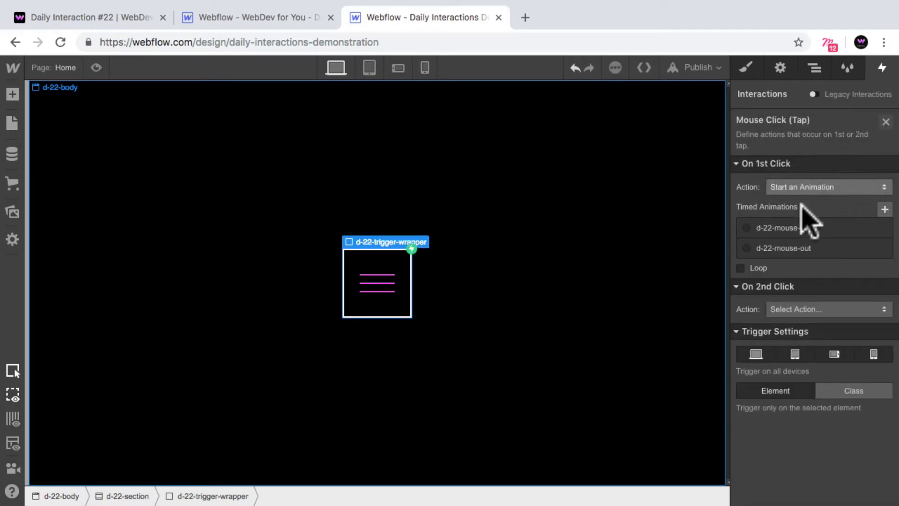
pyautogui.click(748, 228)
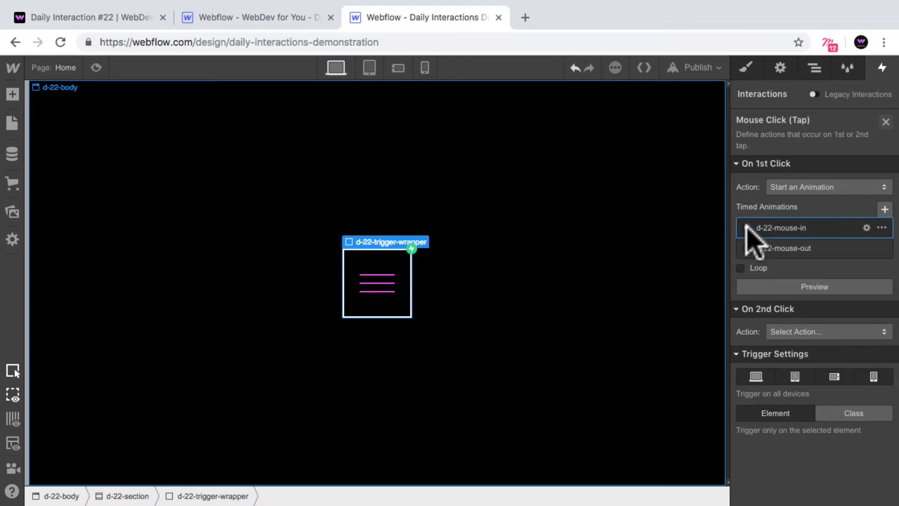
# - Make the second click of the Mouse Click trigger start the d-22-mouse-out animation
pyautogui.click(802, 332)
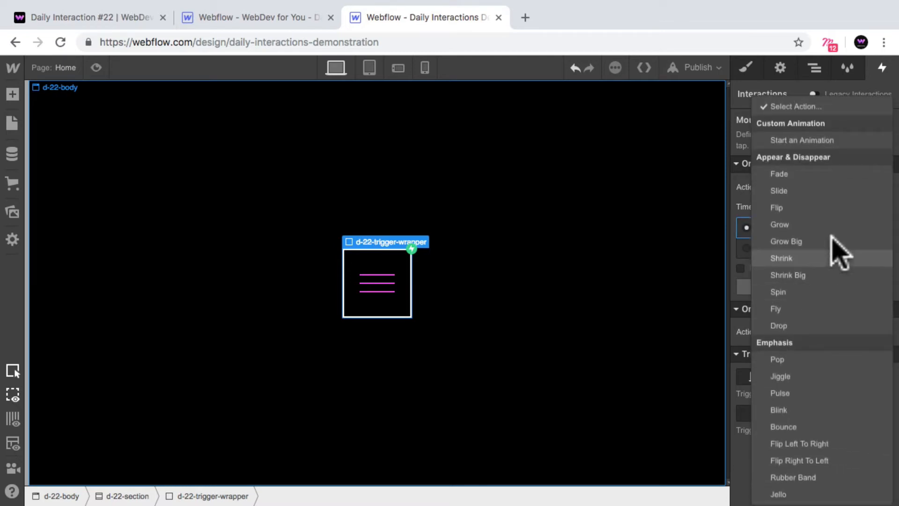
pyautogui.click(850, 140)
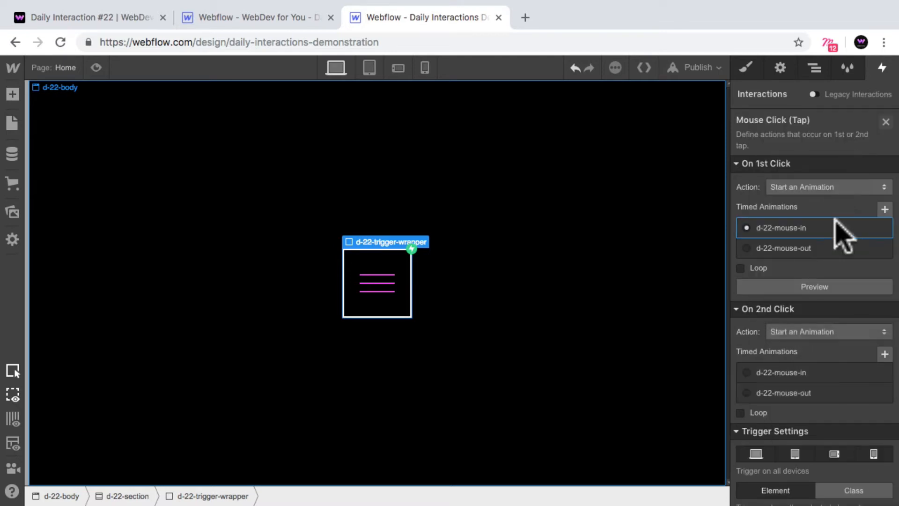
pyautogui.click(746, 392)
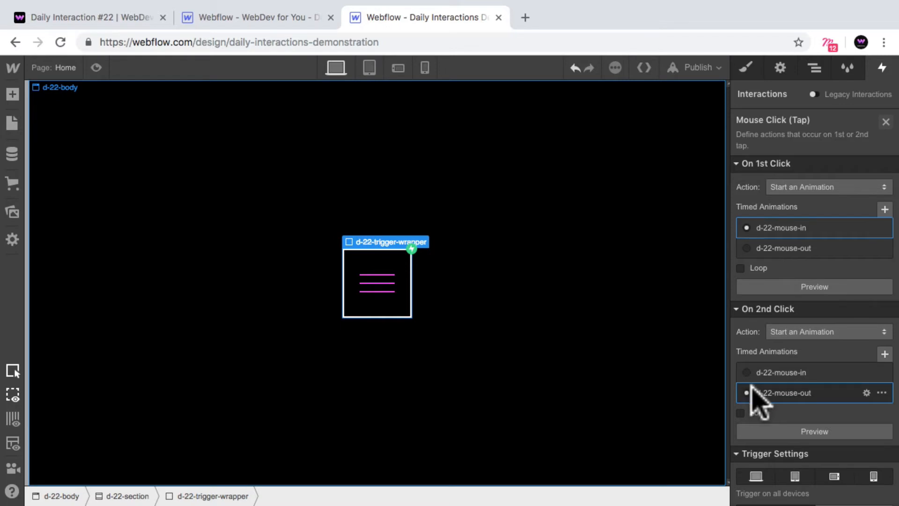
# - Preview the page and test the trigger's first-click and second-click animations
pyautogui.click(96, 67)
pyautogui.click(466, 292)
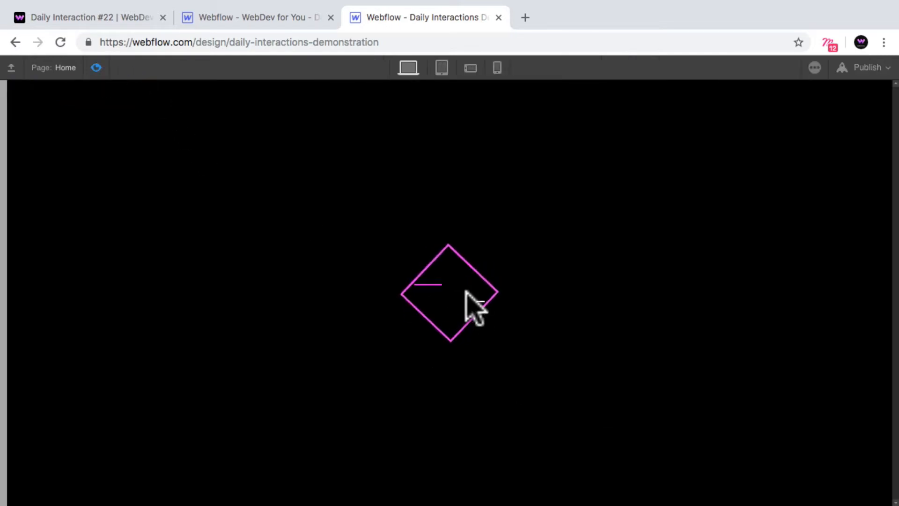
pyautogui.click(466, 292)
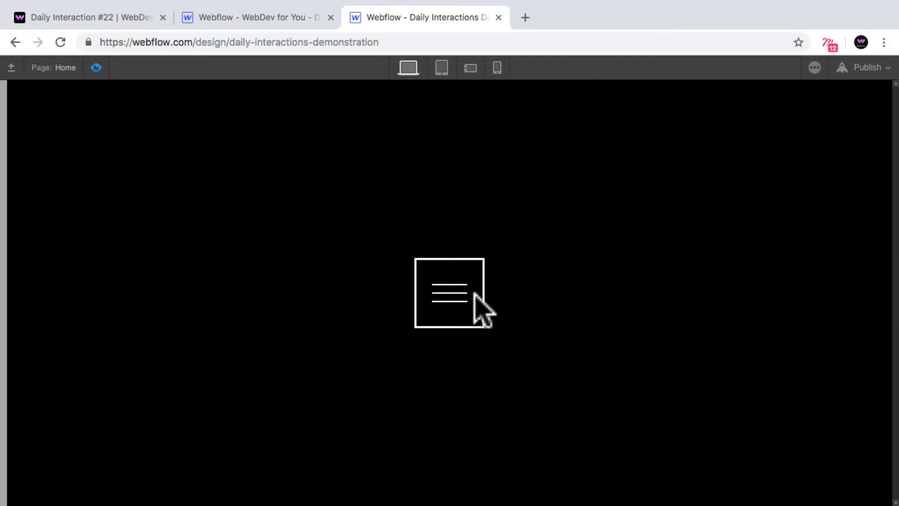
pyautogui.click(96, 68)
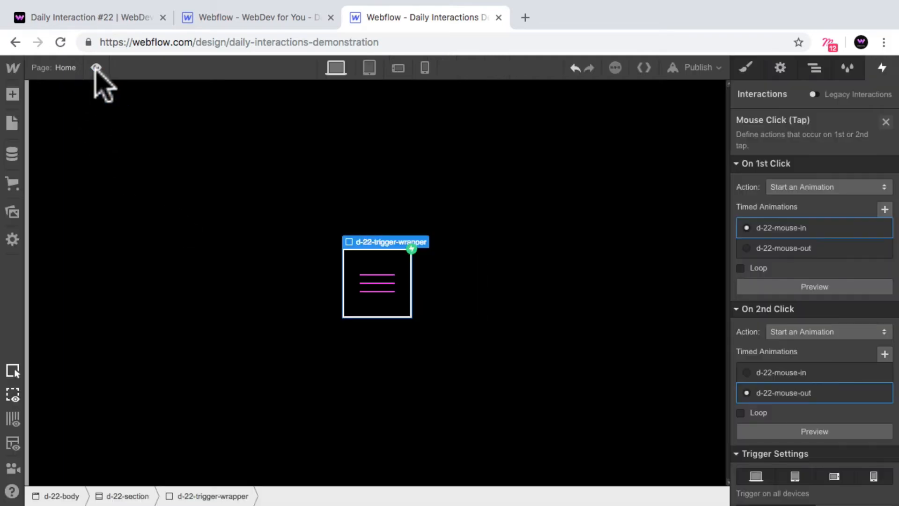
# - Set the position of d-22-section to relative
pyautogui.click(542, 154)
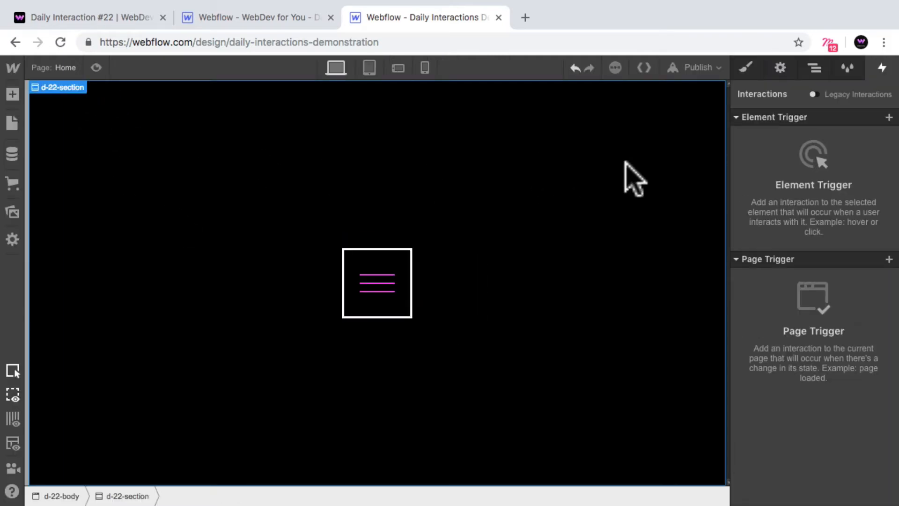
pyautogui.click(815, 68)
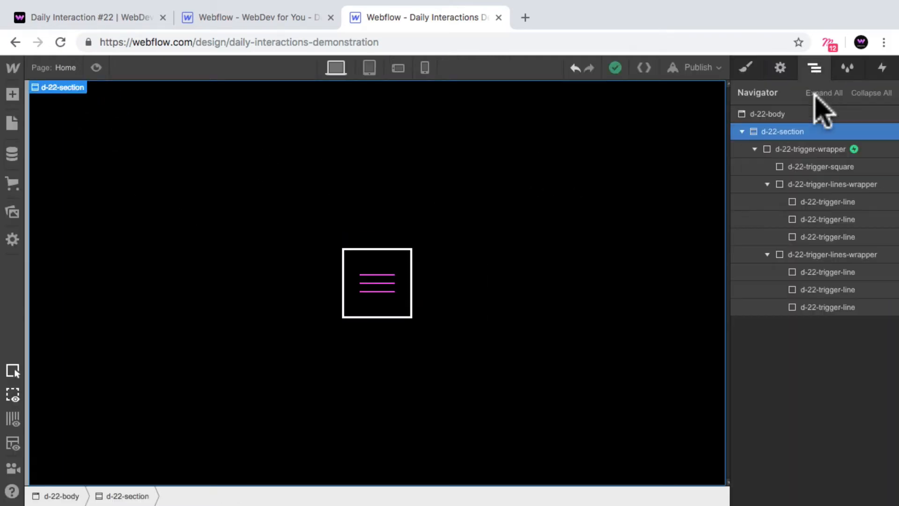
pyautogui.click(745, 68)
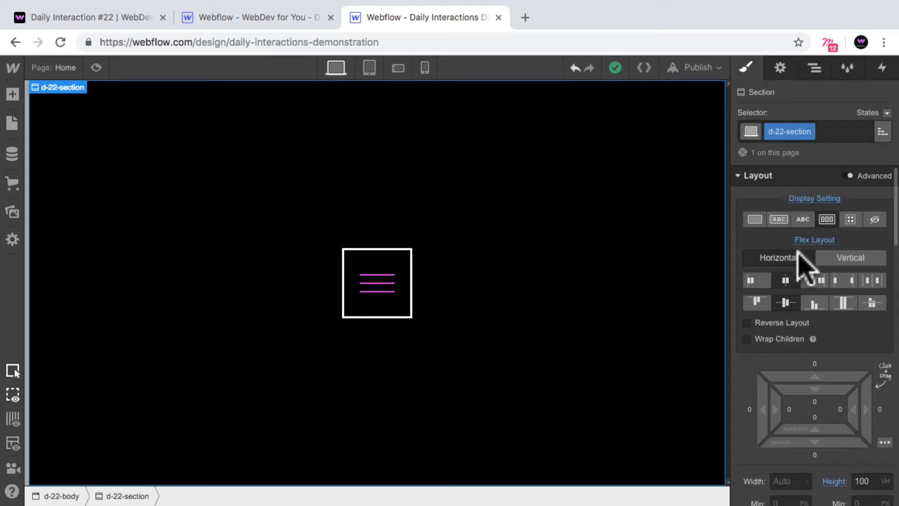
pyautogui.scroll(-3, 801, 255)
pyautogui.scroll(-4, 806, 259)
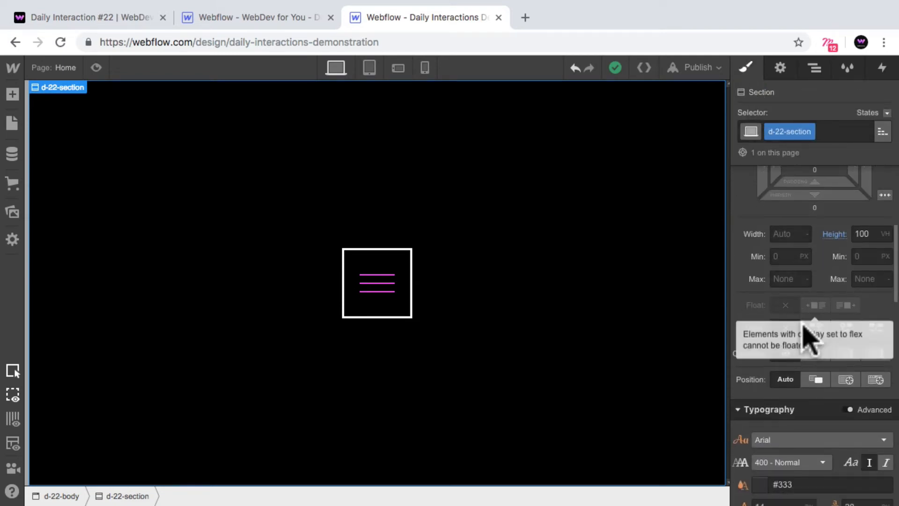
pyautogui.click(815, 379)
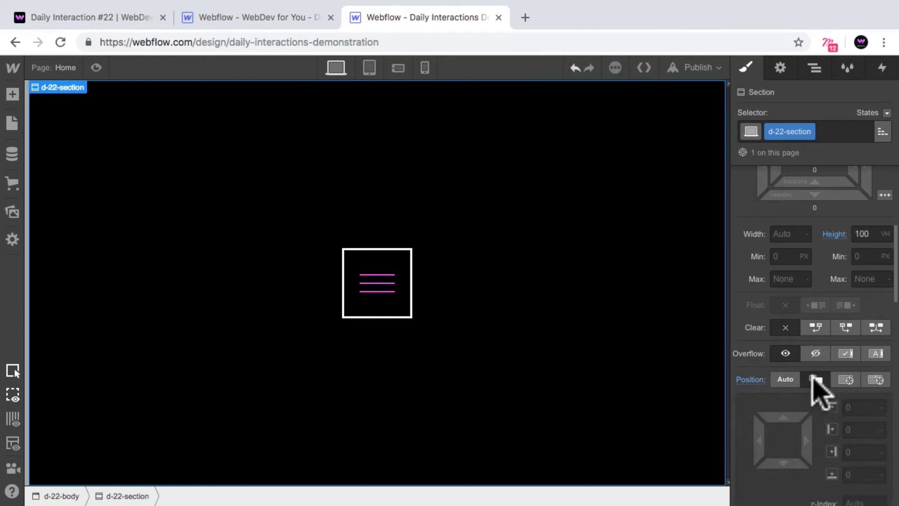
# - Add a Div Block inside d-22-section, after d-22-trigger-wrapper
pyautogui.click(813, 71)
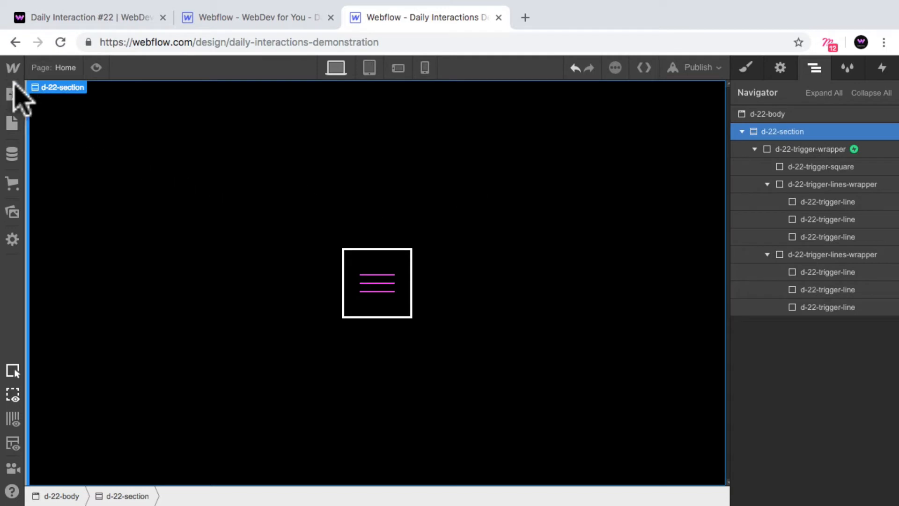
pyautogui.click(13, 93)
pyautogui.scroll(-1, 54, 183)
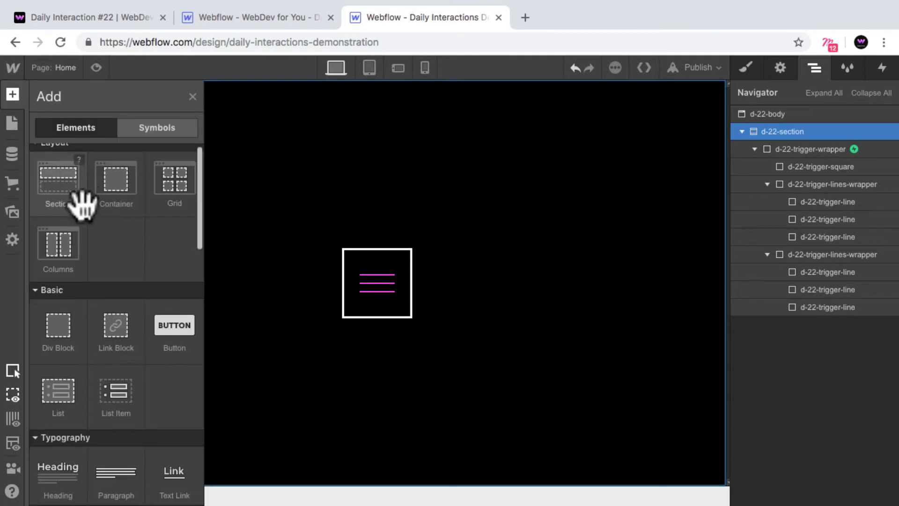
pyautogui.click(58, 323)
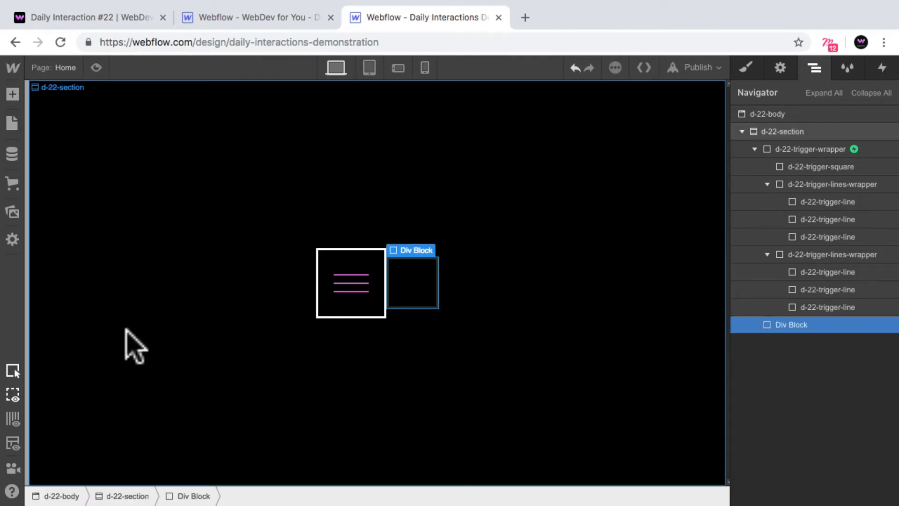
# - Give the new Div Block the class d-22-menu-wrapper
pyautogui.click(748, 70)
pyautogui.scroll(-2, 843, 200)
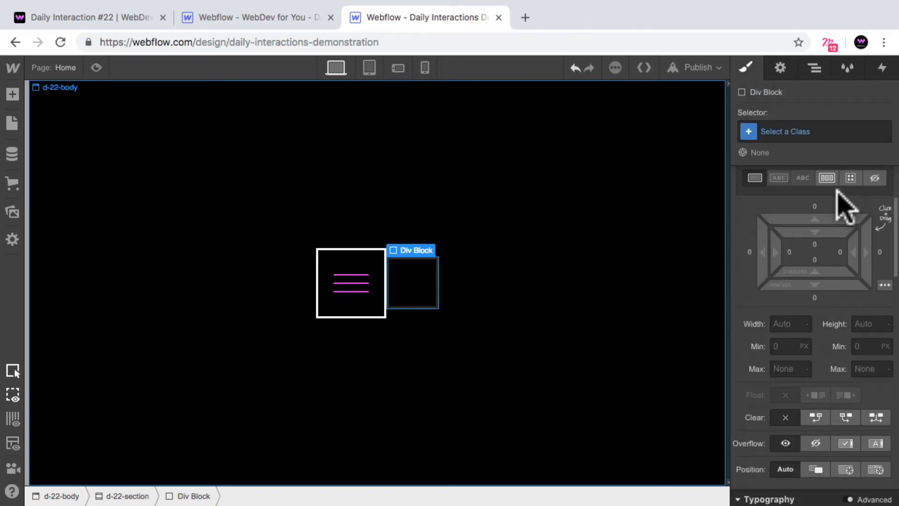
pyautogui.click(807, 130)
pyautogui.write('d-2')
pyautogui.press('BackSpace')
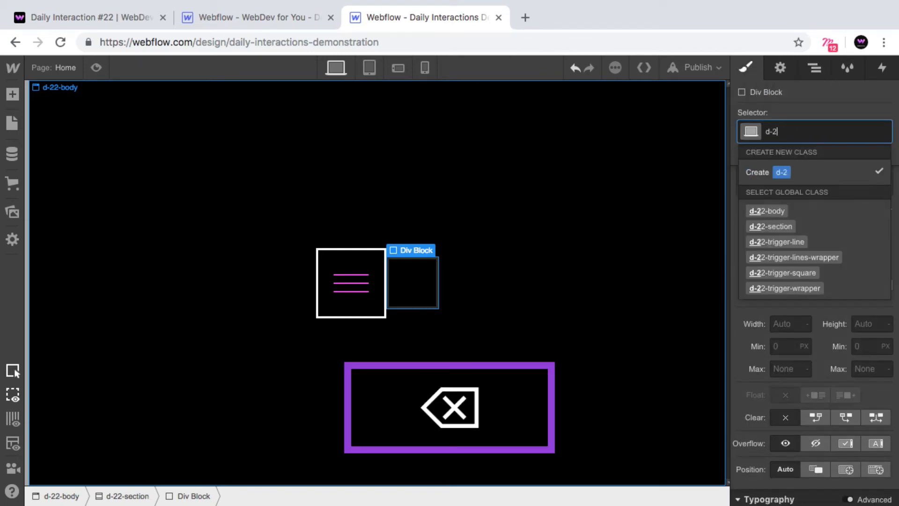
pyautogui.write('2-menu-wrapper')
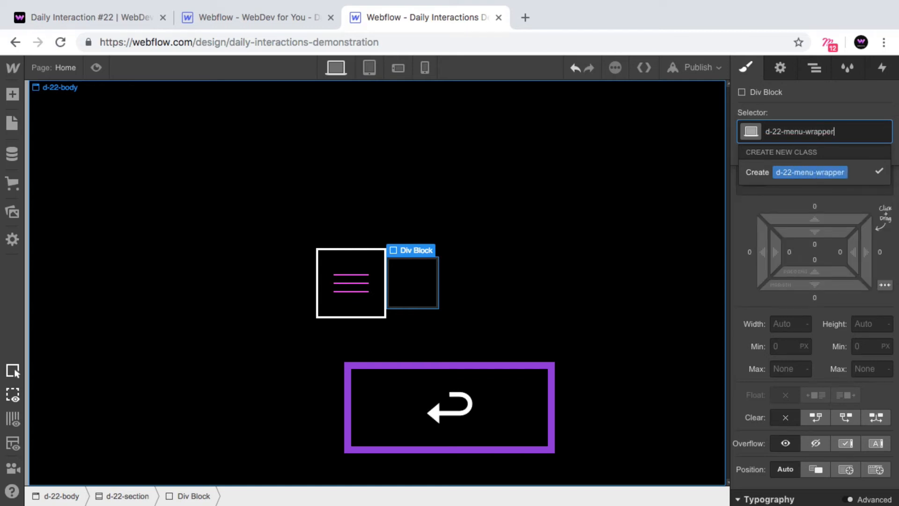
pyautogui.press('Return')
# - Set the position of d-22-menu-wrapper to fixed with the Full preset so it covers the whole viewport
pyautogui.scroll(-3, 857, 234)
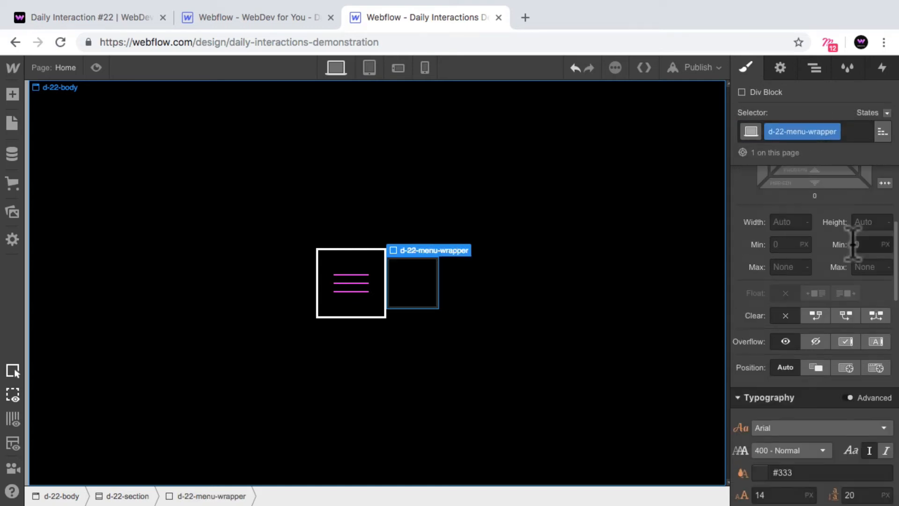
pyautogui.click(873, 368)
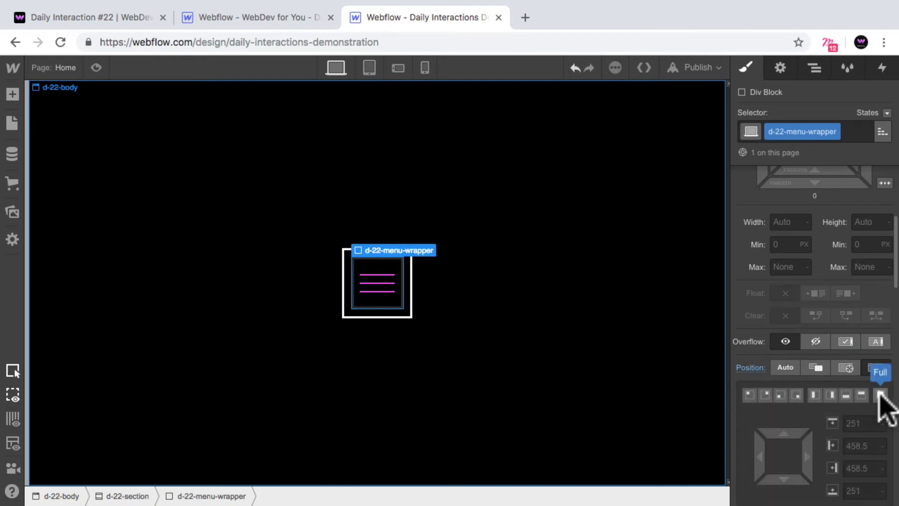
pyautogui.click(880, 396)
# - Set the background color of d-22-menu-wrapper to the saved blue-violet swatch #4d16dd
pyautogui.scroll(-10, 855, 309)
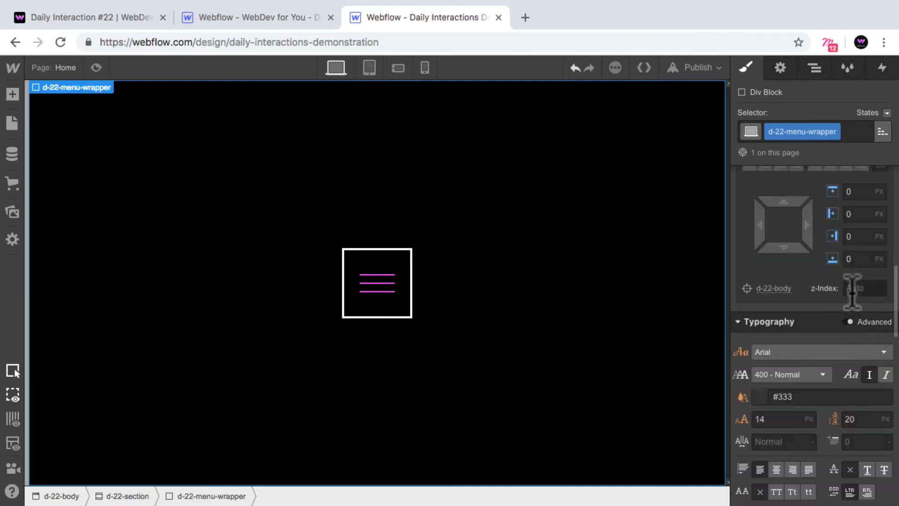
pyautogui.scroll(-1, 858, 306)
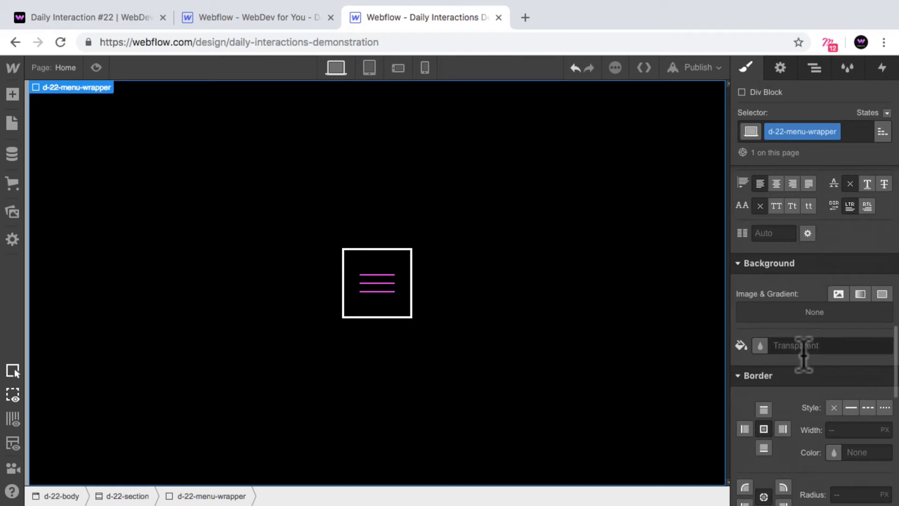
pyautogui.click(759, 345)
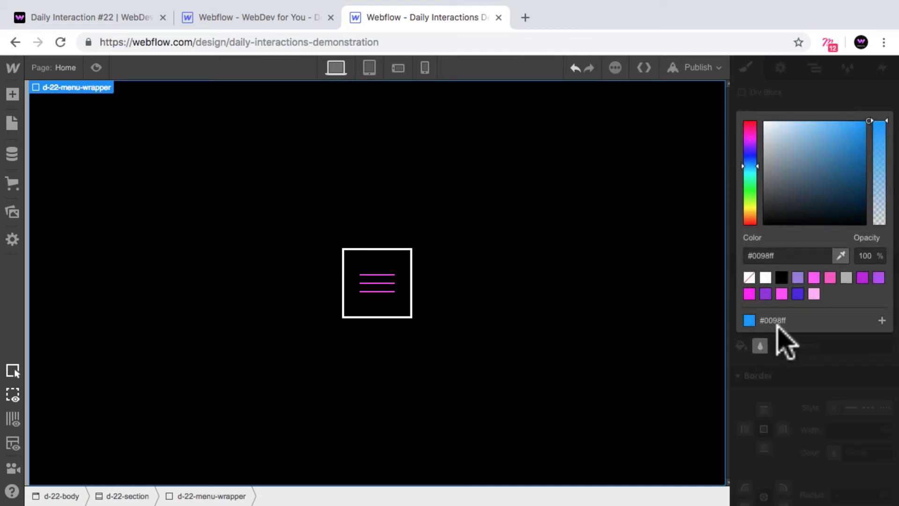
pyautogui.click(798, 294)
pyautogui.click(799, 371)
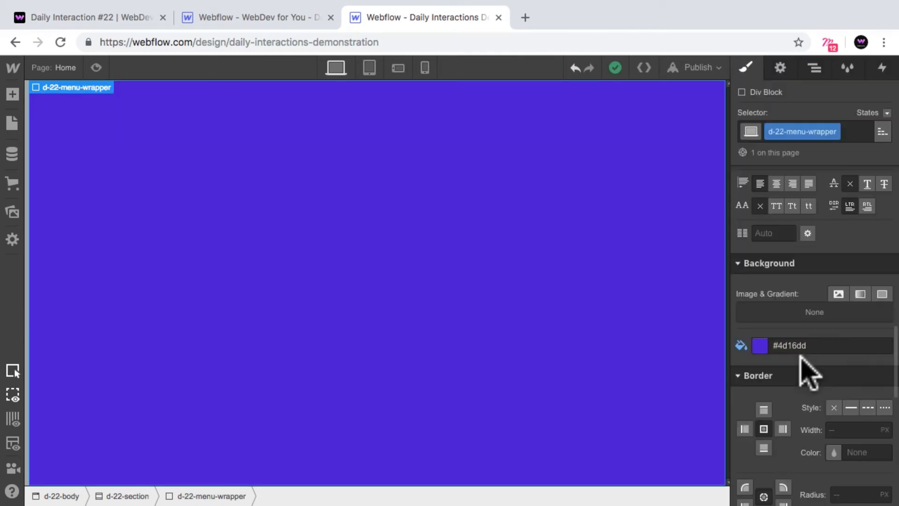
# - Move d-22-menu-wrapper above d-22-trigger-wrapper inside d-22-section so the trigger sits on top of it
pyautogui.click(815, 71)
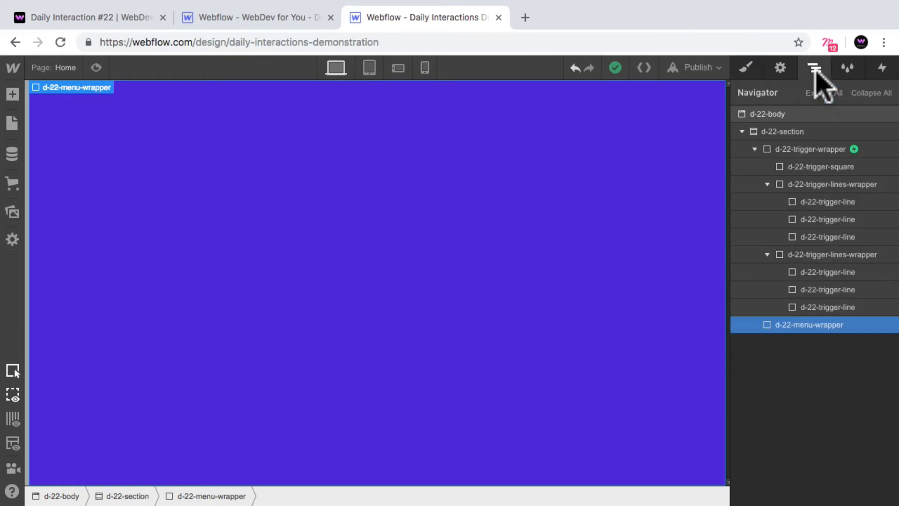
pyautogui.moveTo(794, 322); pyautogui.dragTo(797, 149)
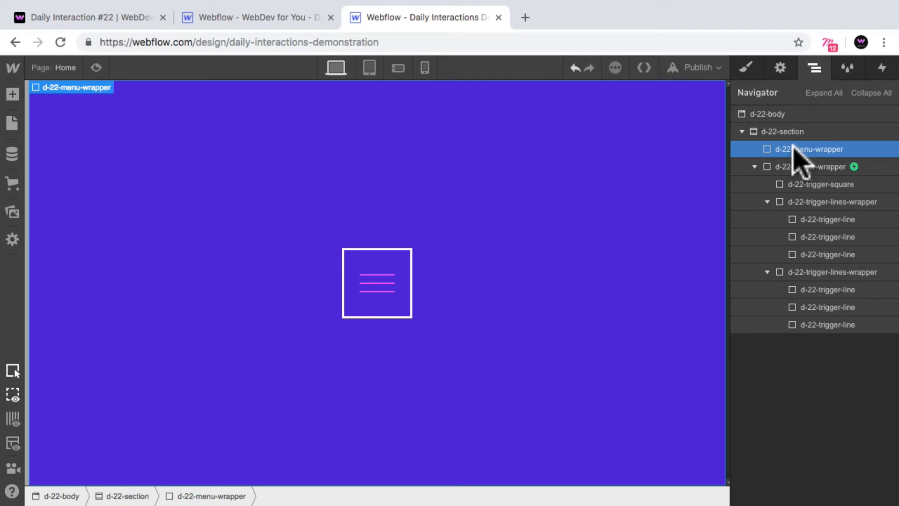
# - In the trigger wrapper's d-22-mouse-in animation, add a Move action for d-22-menu-wrapper with X at -100% as initial state
pyautogui.click(829, 167)
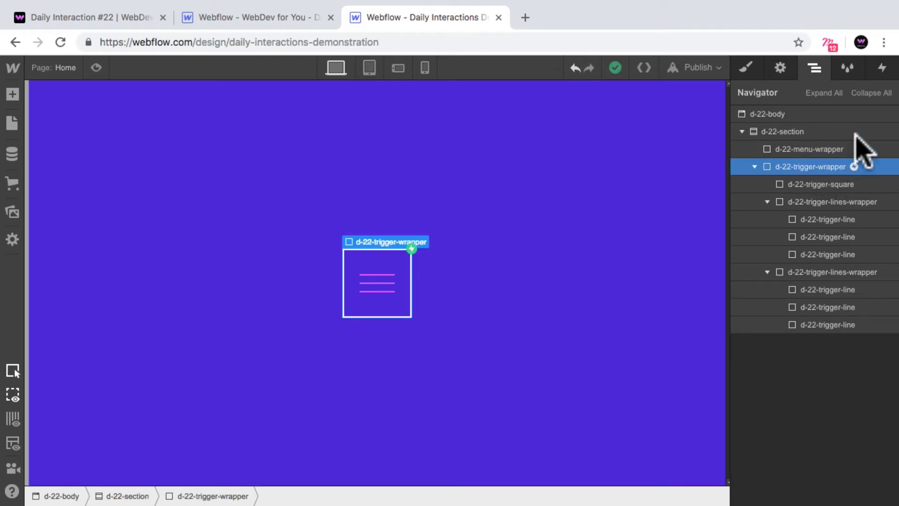
pyautogui.click(882, 70)
pyautogui.click(811, 141)
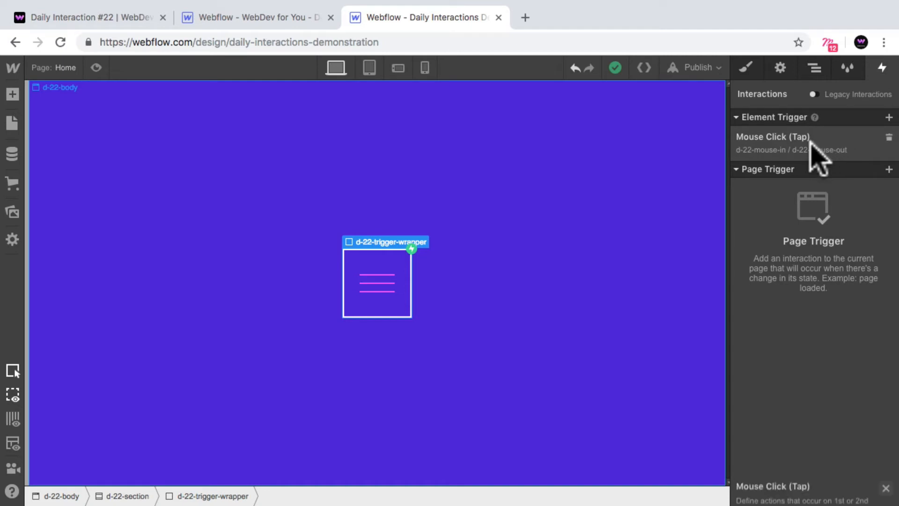
pyautogui.click(788, 225)
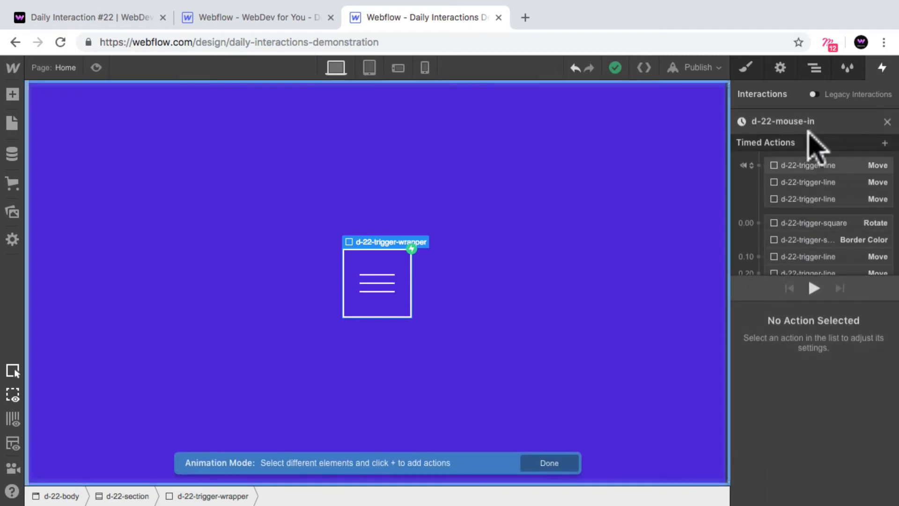
pyautogui.click(816, 69)
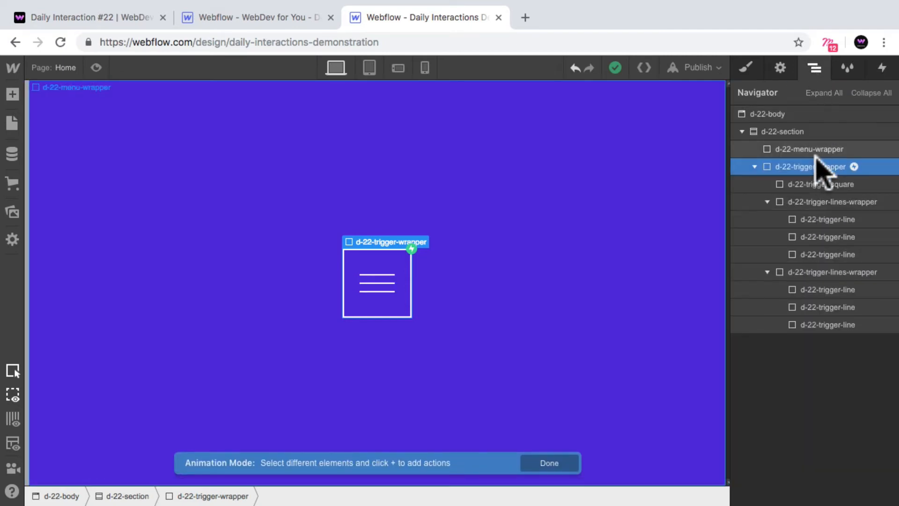
pyautogui.click(821, 148)
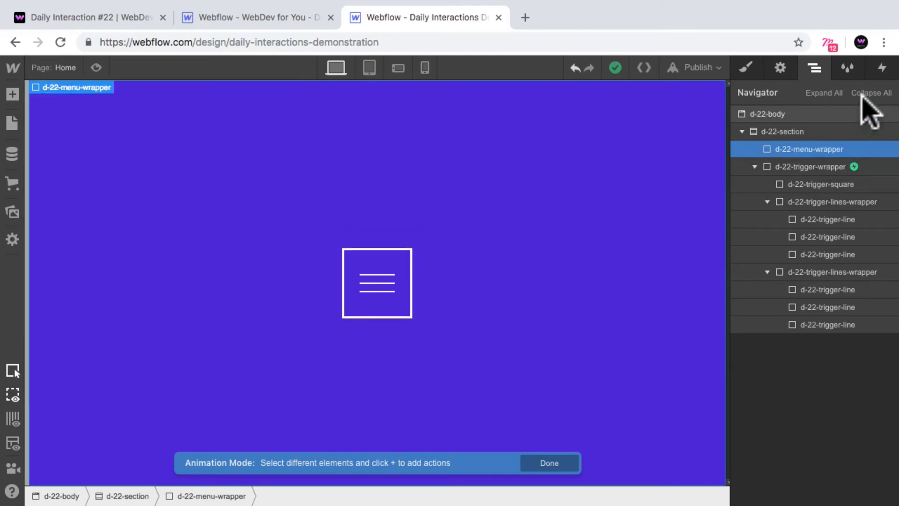
pyautogui.click(882, 68)
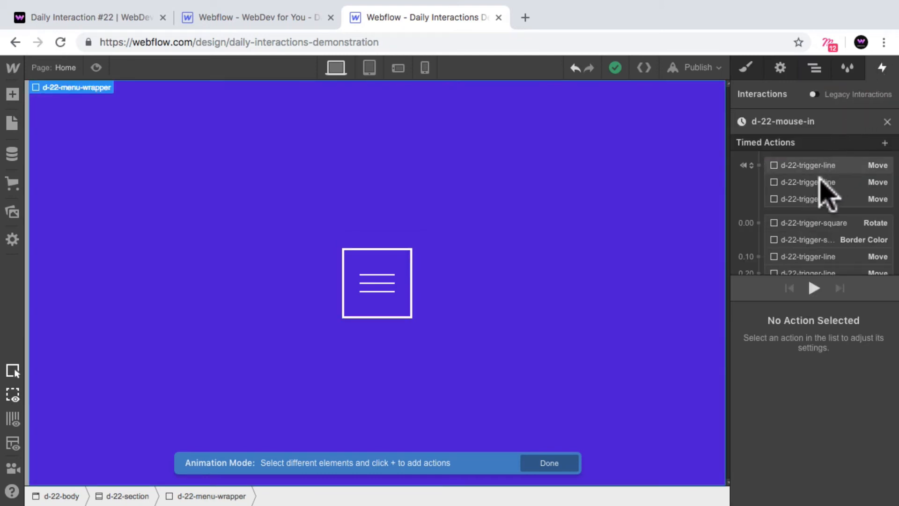
pyautogui.click(812, 212)
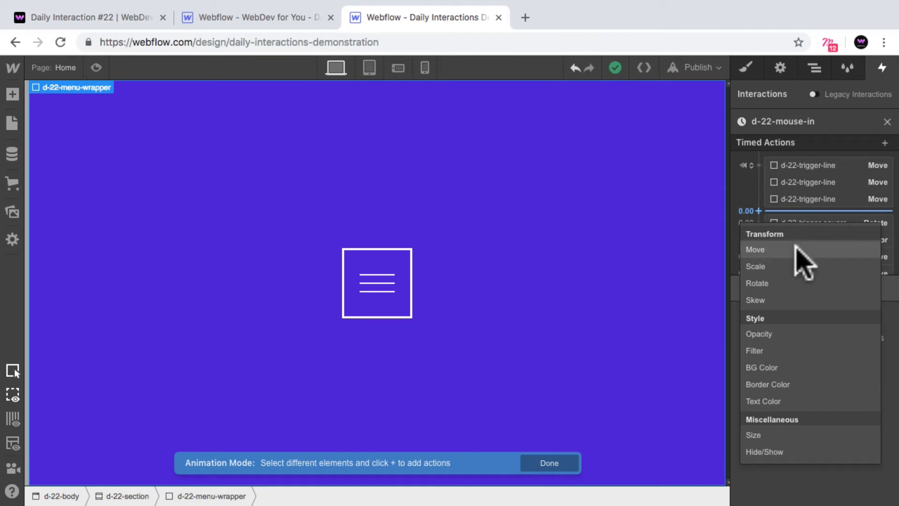
pyautogui.click(797, 249)
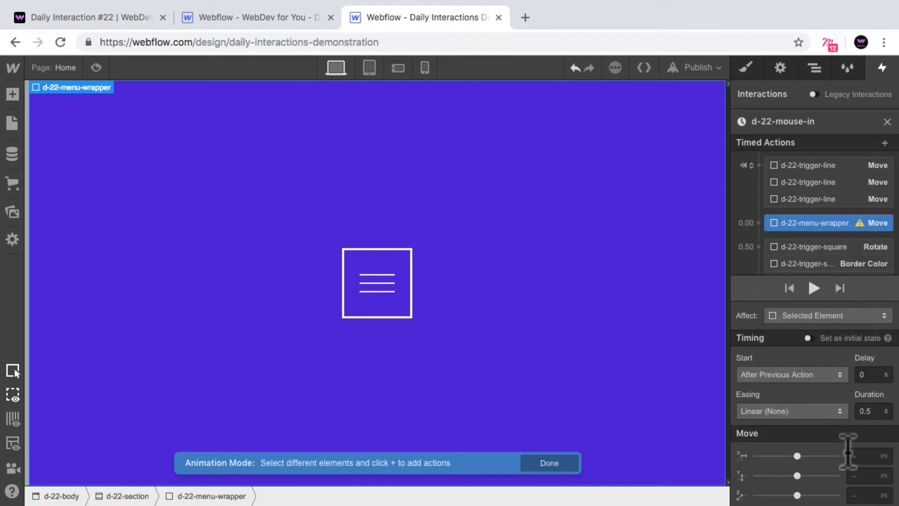
pyautogui.write('-100%')
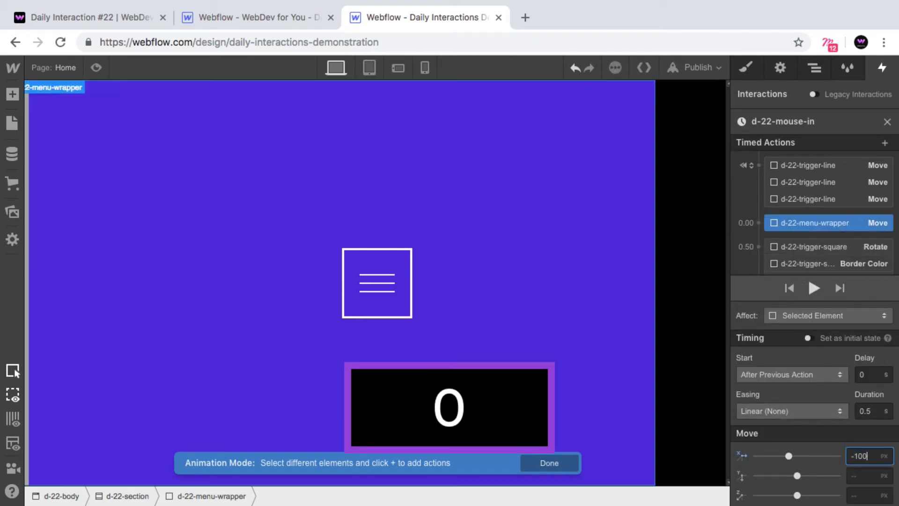
pyautogui.hotkey('shift', 'Return')
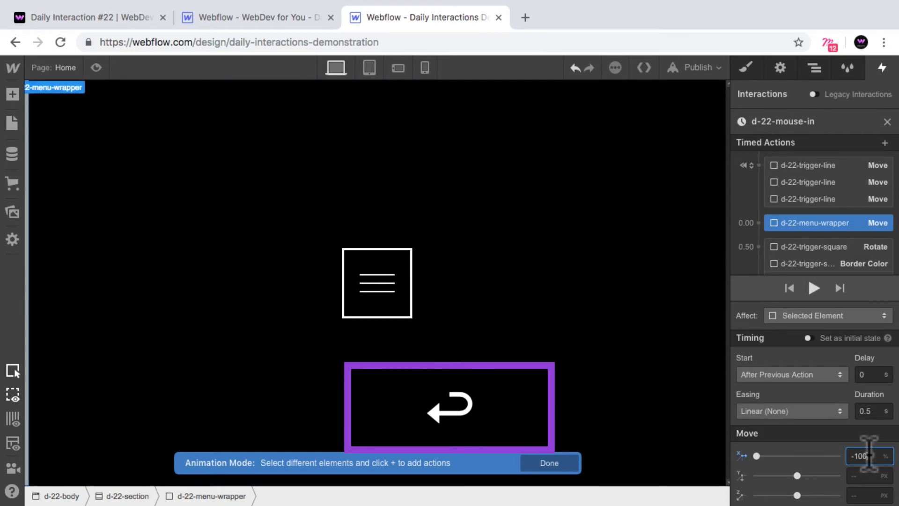
pyautogui.click(812, 337)
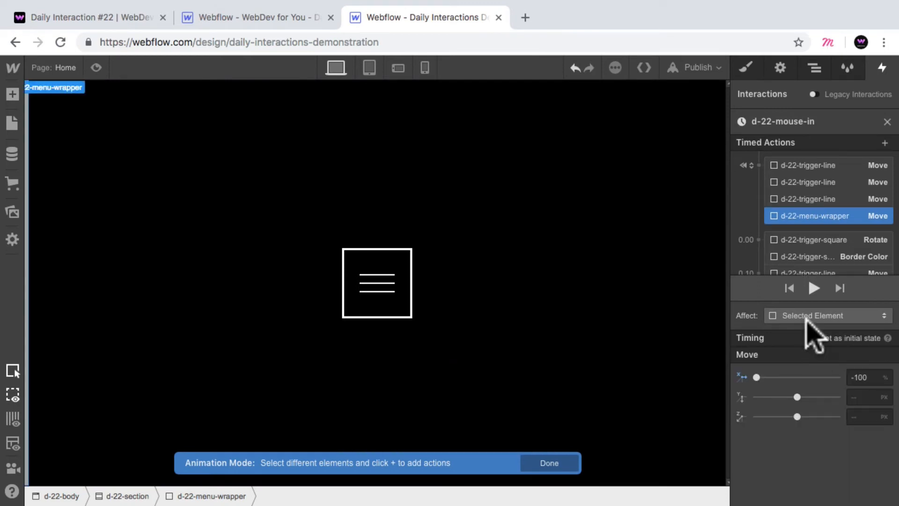
# - Add a second d-22-menu-wrapper Move to X 0% with Out Expo easing, starting together with the trigger square's Border Color action
pyautogui.click(811, 232)
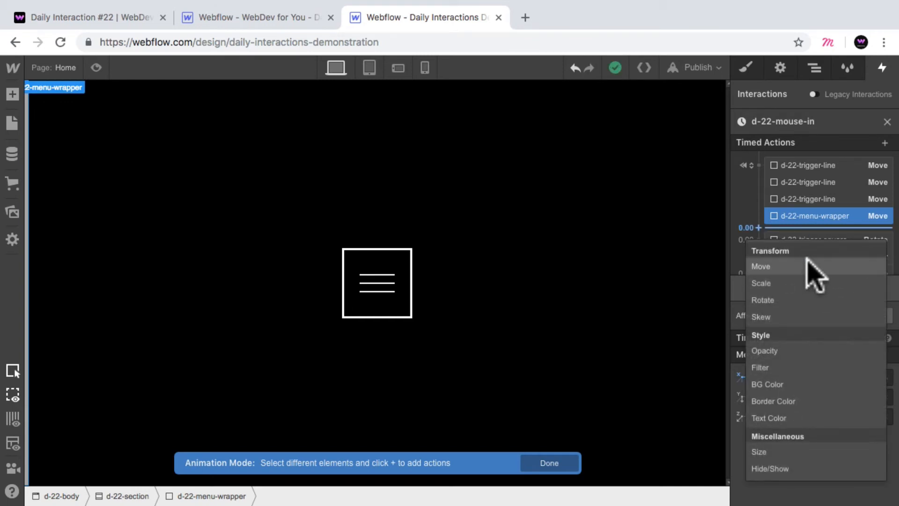
pyautogui.click(805, 265)
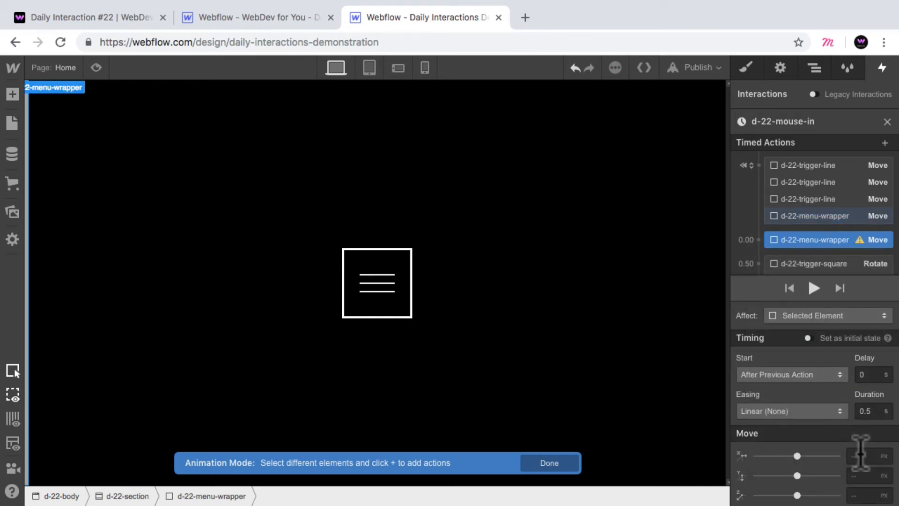
pyautogui.write('0%')
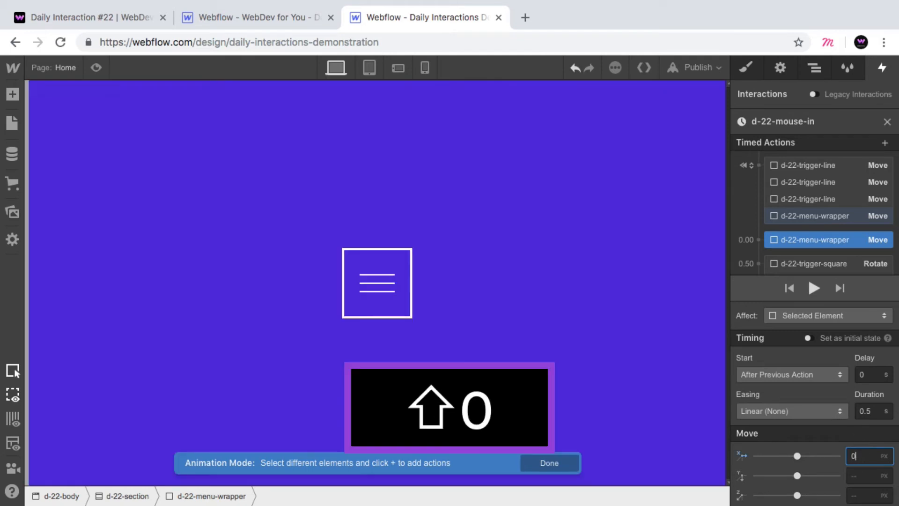
pyautogui.press('Return')
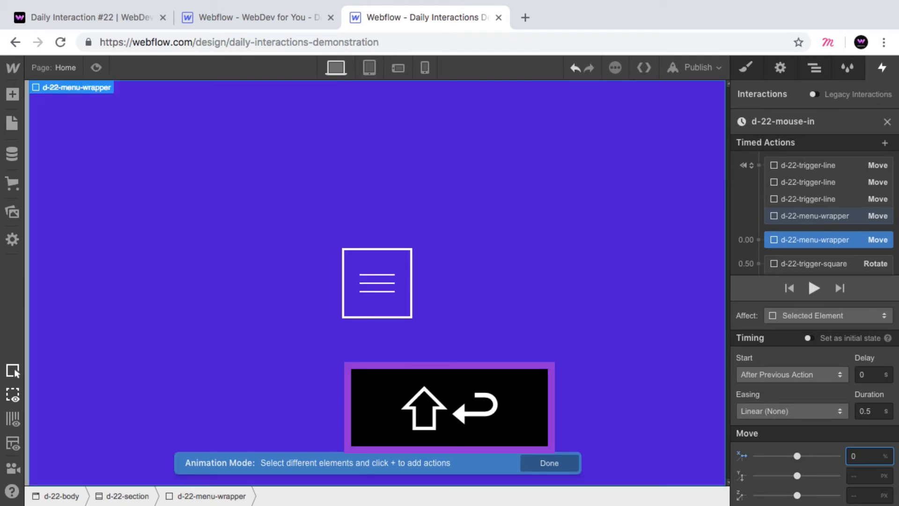
pyautogui.click(820, 408)
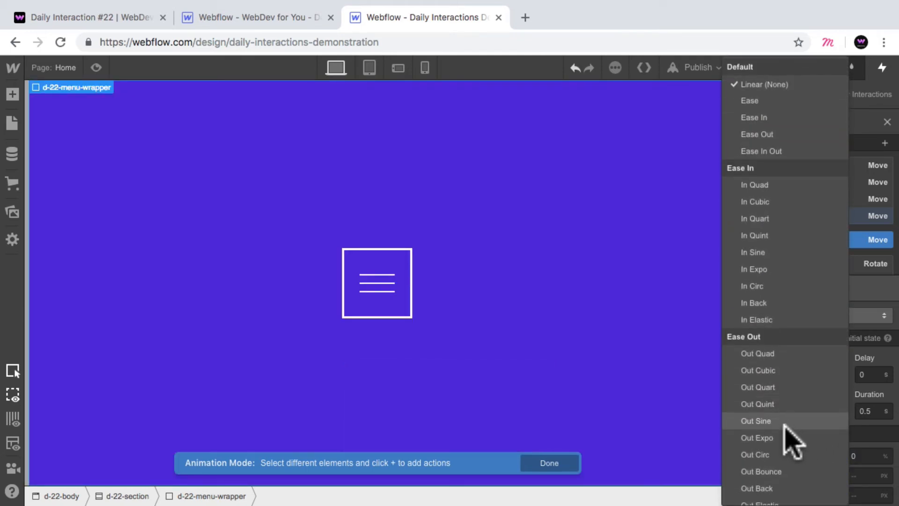
pyautogui.click(786, 436)
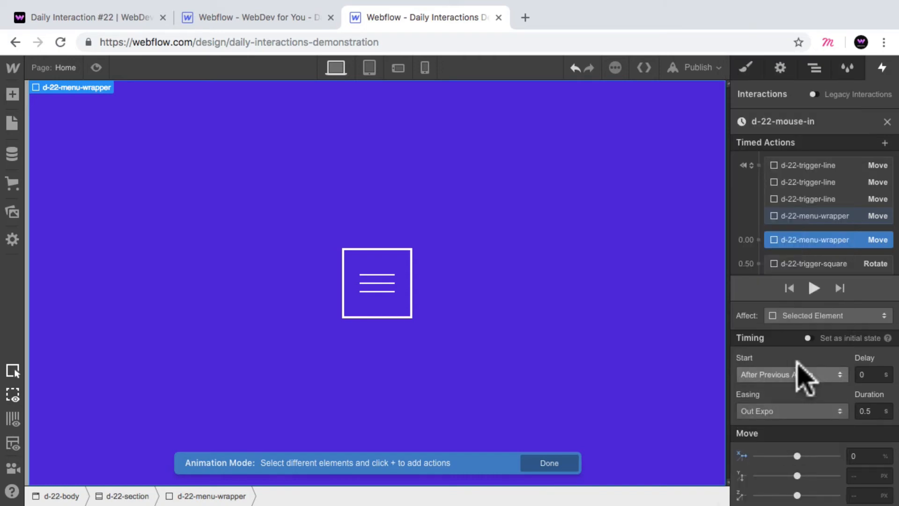
pyautogui.scroll(-1, 772, 222)
pyautogui.moveTo(821, 213); pyautogui.dragTo(826, 233)
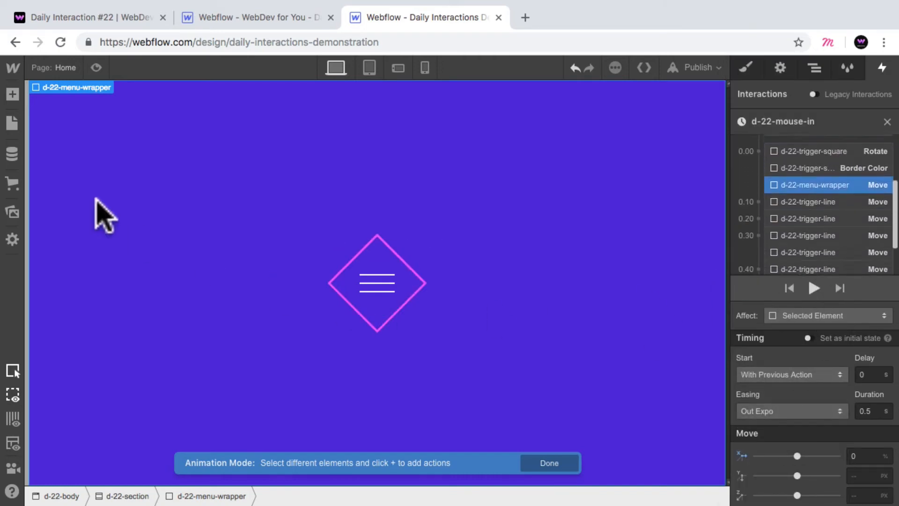
# - Preview the page and test the menu wrapper's slide-in on the trigger's first click
pyautogui.click(96, 67)
pyautogui.click(434, 285)
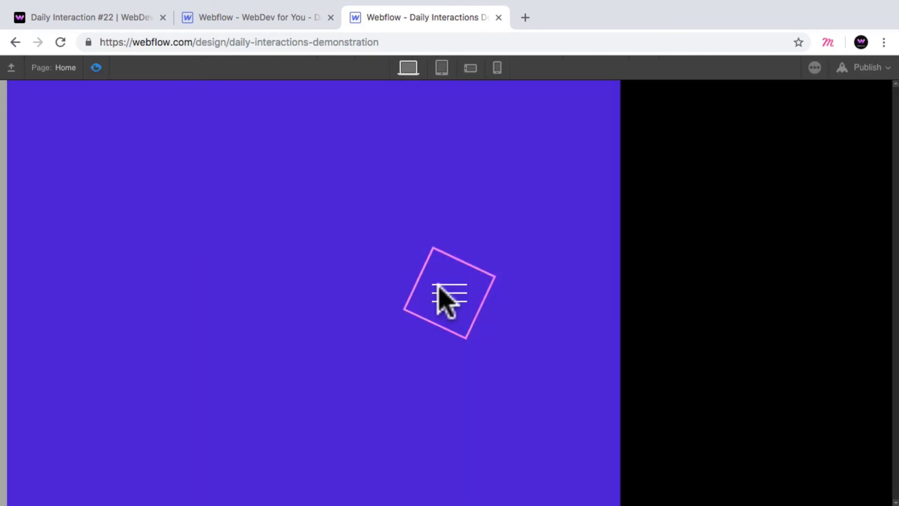
pyautogui.click(443, 294)
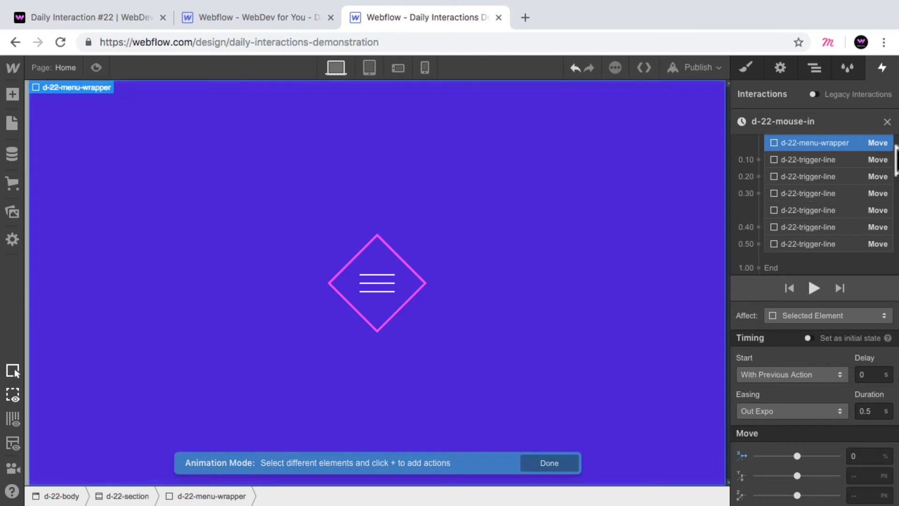
# - In the second-click d-22-mouse-out animation, add a Move action for d-22-menu-wrapper with X at -100%
pyautogui.click(886, 121)
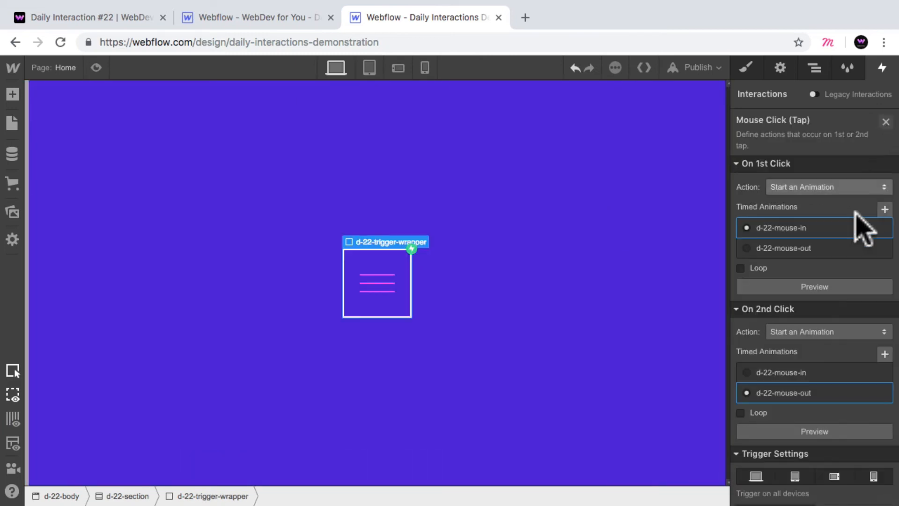
pyautogui.click(811, 394)
pyautogui.scroll(-2, 810, 257)
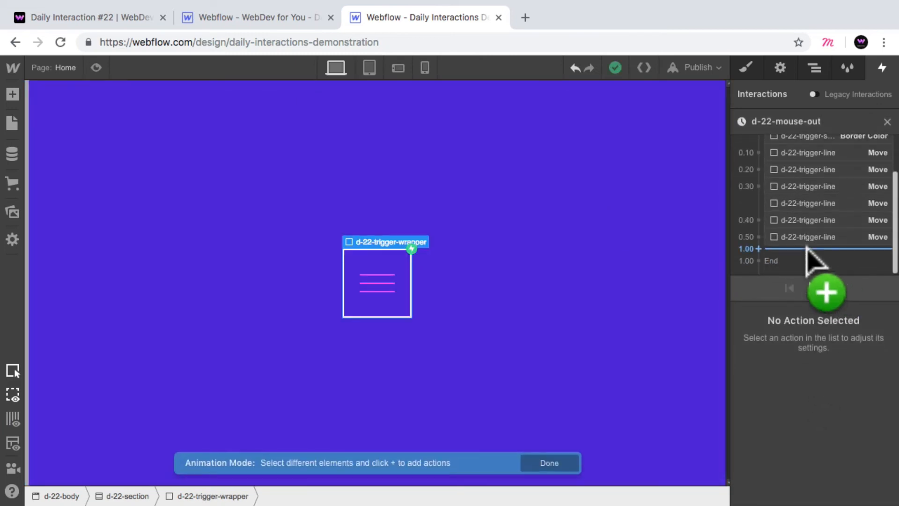
pyautogui.click(816, 68)
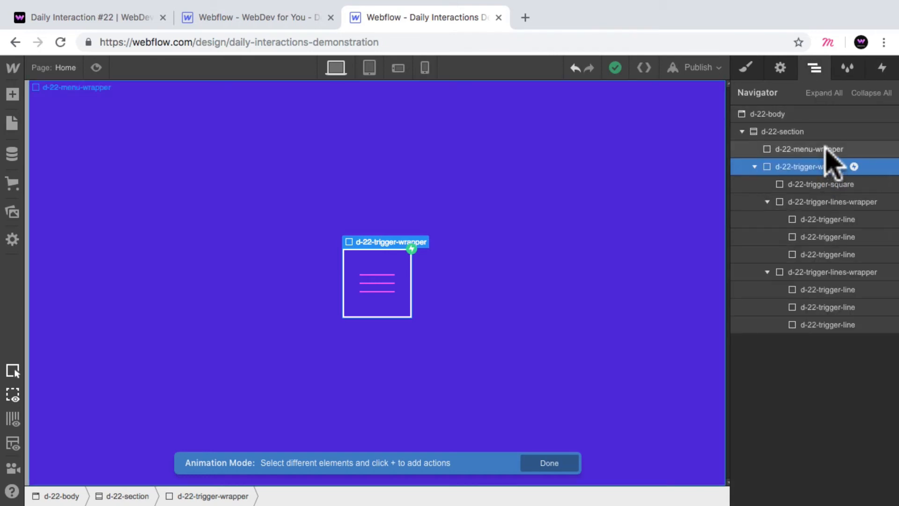
pyautogui.click(826, 147)
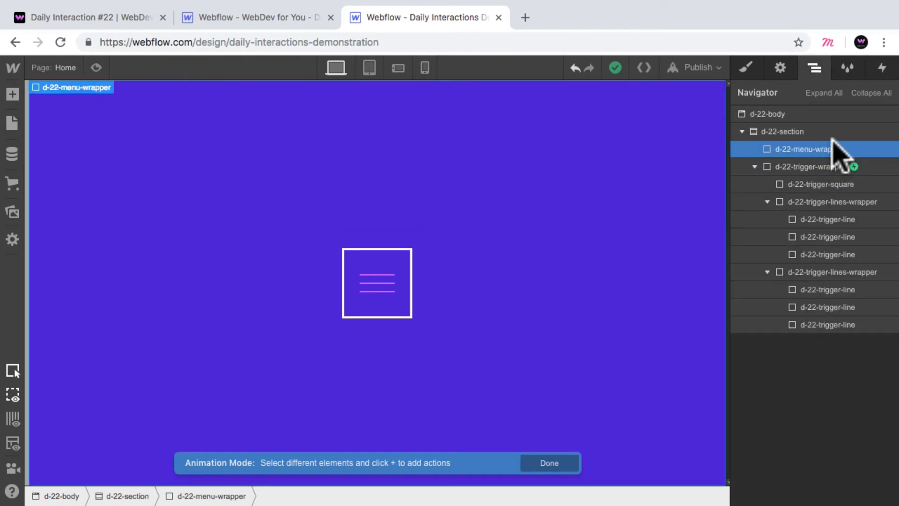
pyautogui.click(882, 68)
pyautogui.scroll(-2, 824, 239)
pyautogui.click(807, 255)
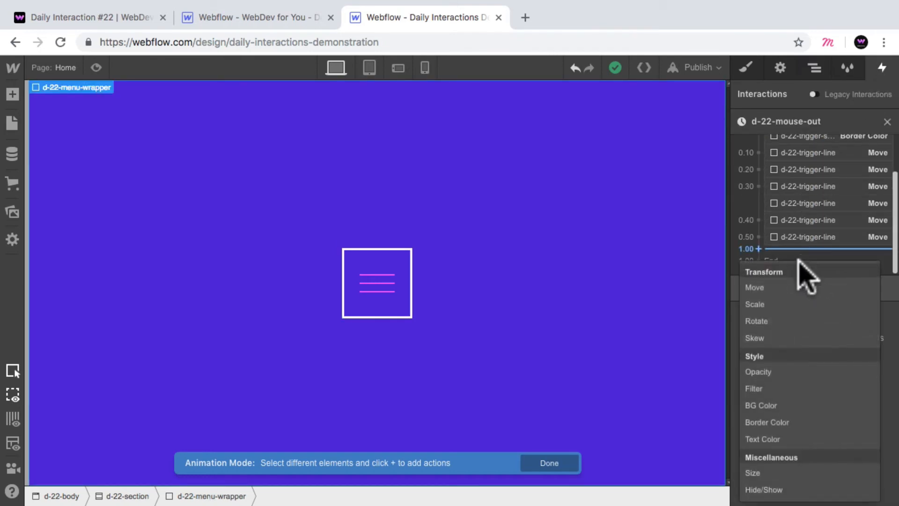
pyautogui.click(795, 287)
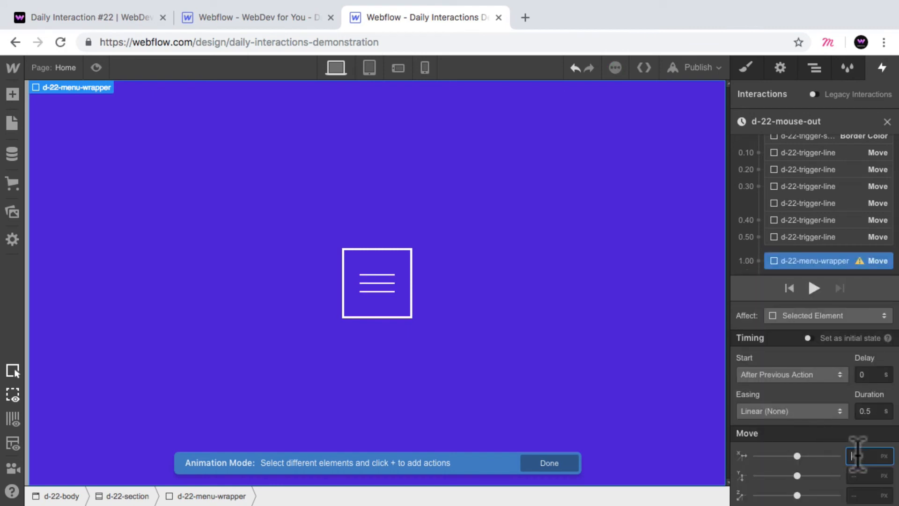
pyautogui.write('-100%')
pyautogui.hotkey('shift', 'Return')
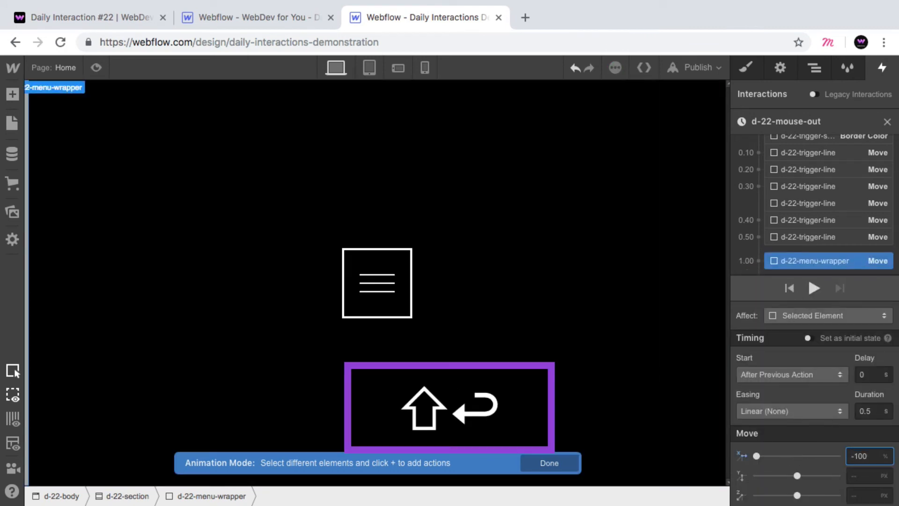
# - Give the d-22-mouse-out menu wrapper Move Out Expo easing and start it with the previous action at 0 s delay
pyautogui.click(805, 408)
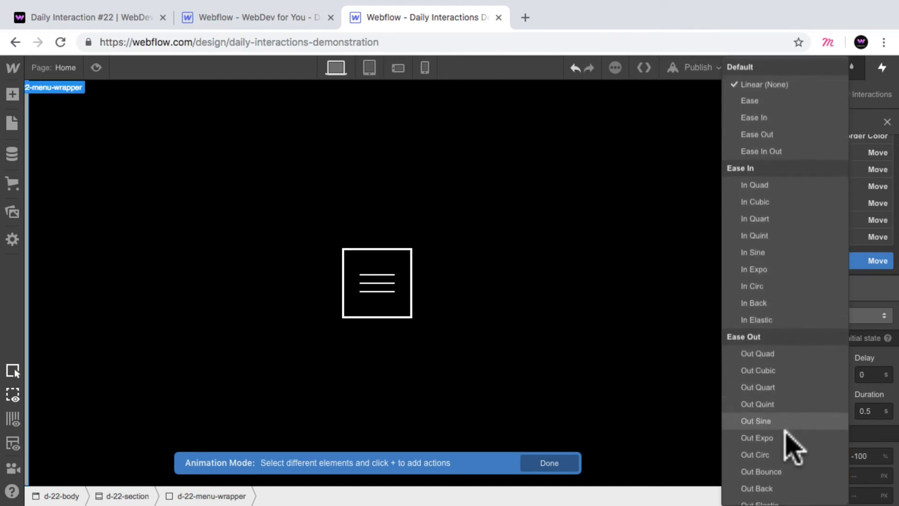
pyautogui.click(789, 434)
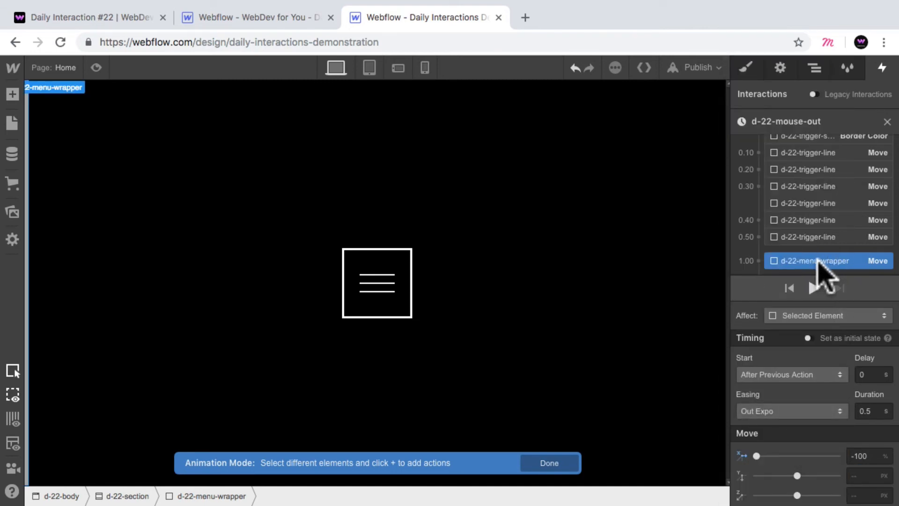
pyautogui.moveTo(818, 262); pyautogui.dragTo(830, 248)
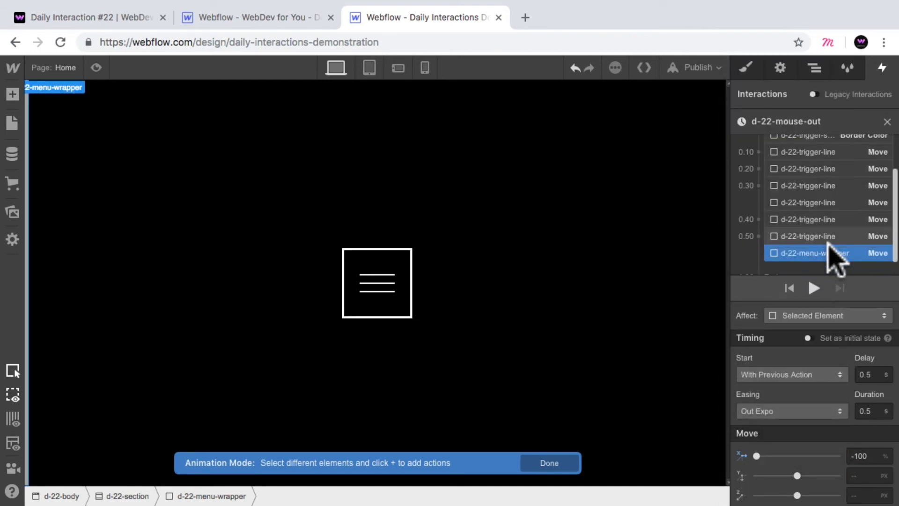
pyautogui.click(875, 375)
pyautogui.write('0')
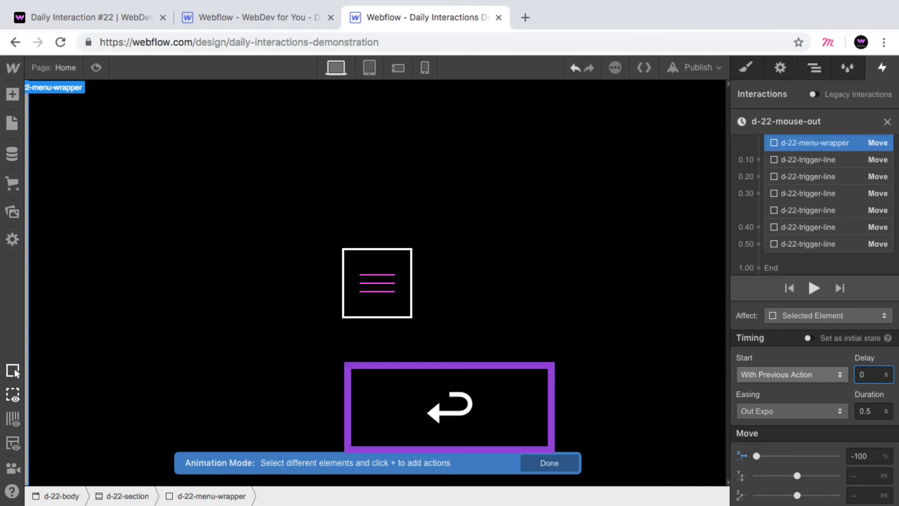
# - Preview the page and test the menu wrapper sliding in and out on the trigger's first and second clicks
pyautogui.click(95, 67)
pyautogui.click(450, 285)
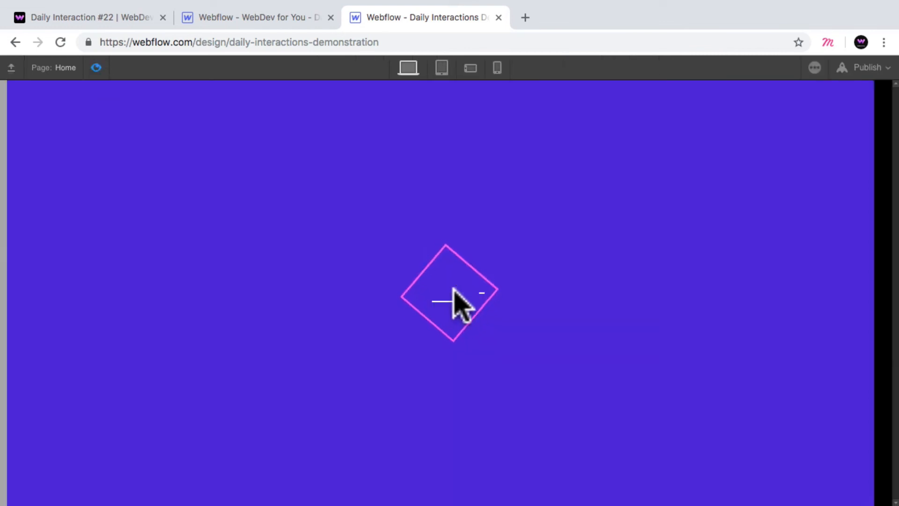
pyautogui.click(452, 286)
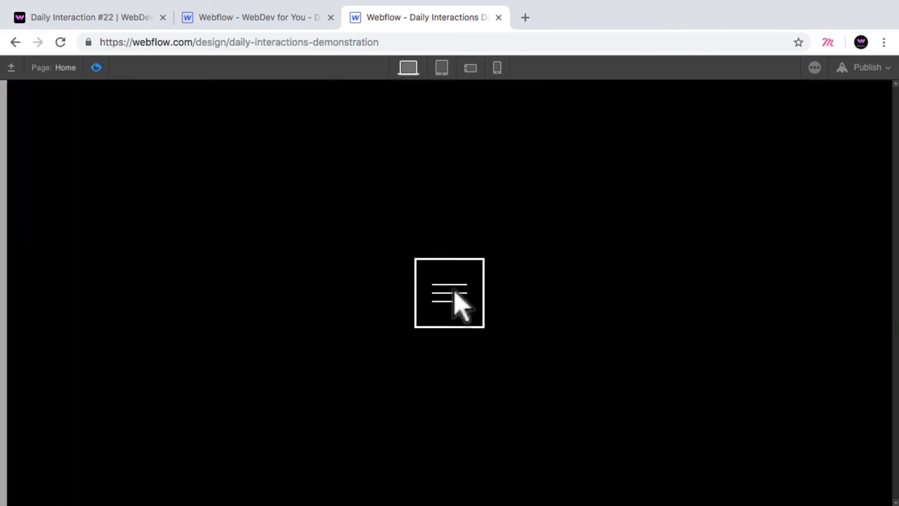
# - Toggle the trigger again to recheck the menu wrapper's slide in and out, and return to the design canvas
pyautogui.click(454, 292)
pyautogui.click(453, 301)
pyautogui.click(96, 67)
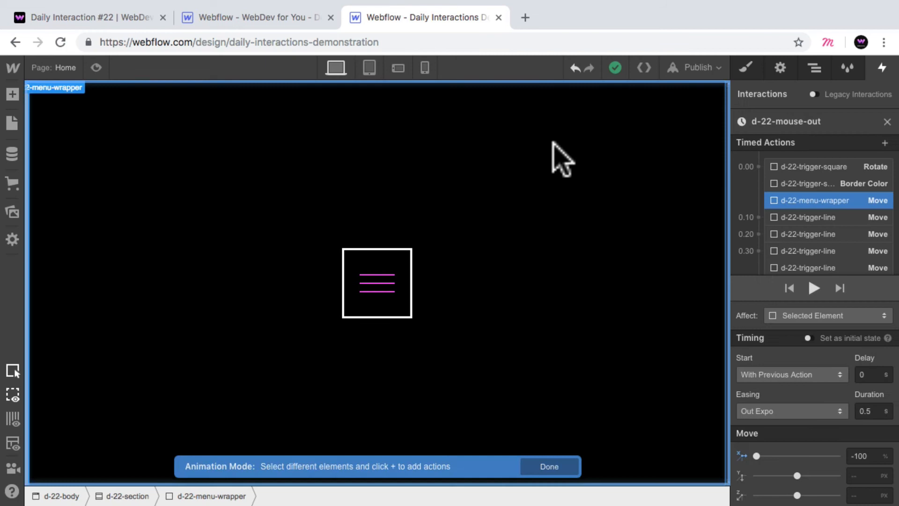
# - Set the cursor style of d-22-trigger-wrapper to pointer
pyautogui.click(747, 66)
pyautogui.click(813, 68)
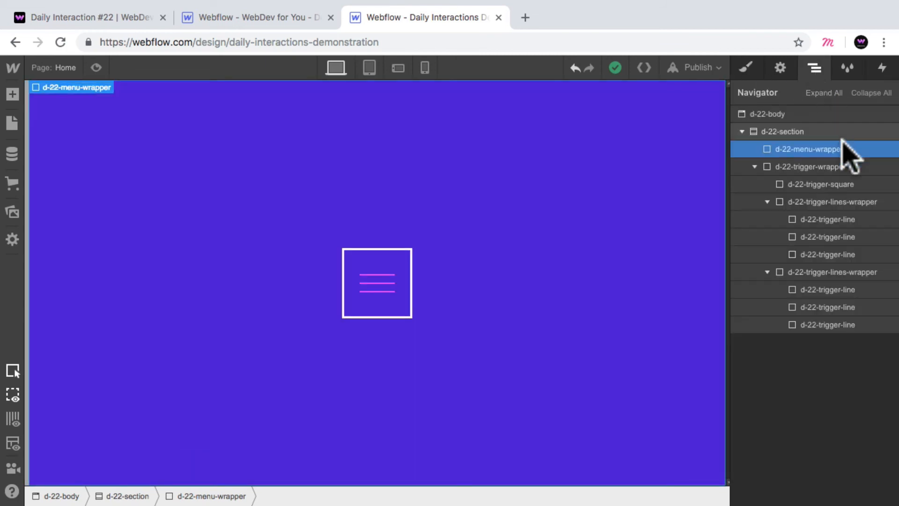
pyautogui.click(835, 167)
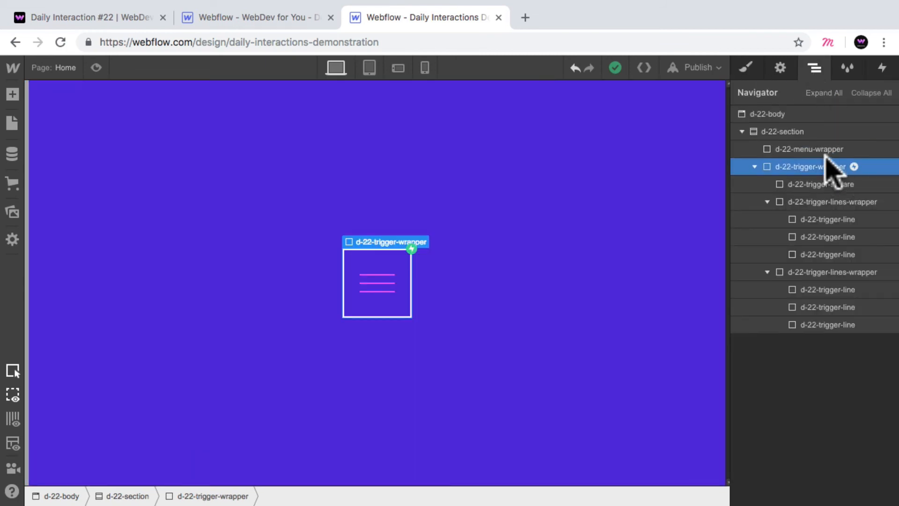
pyautogui.click(747, 68)
pyautogui.scroll(-10, 816, 210)
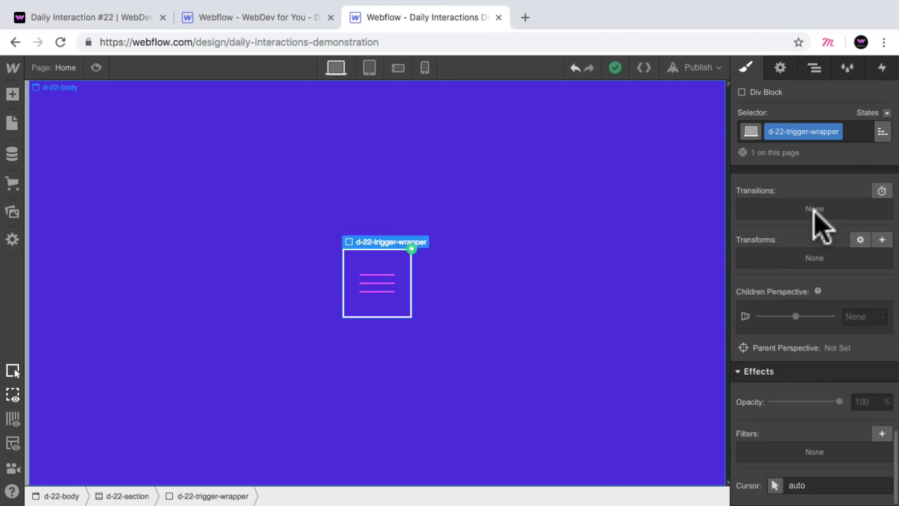
pyautogui.click(775, 487)
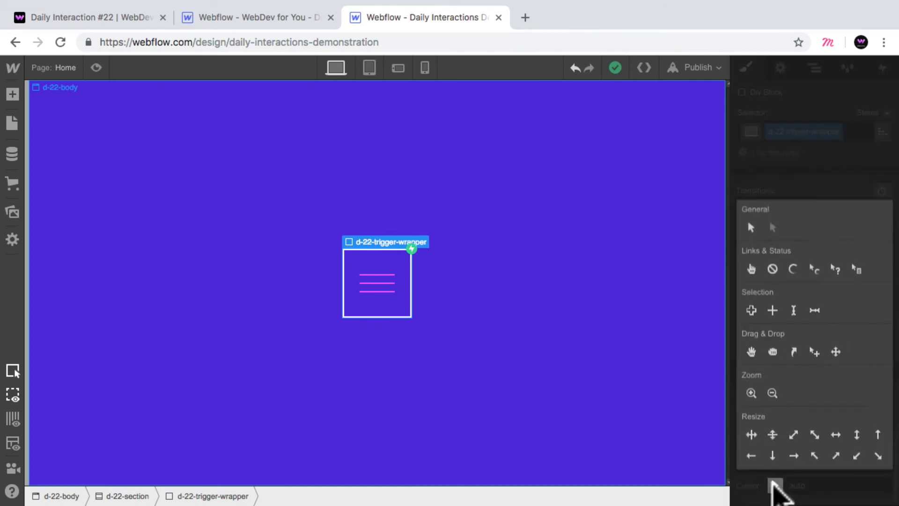
pyautogui.click(751, 271)
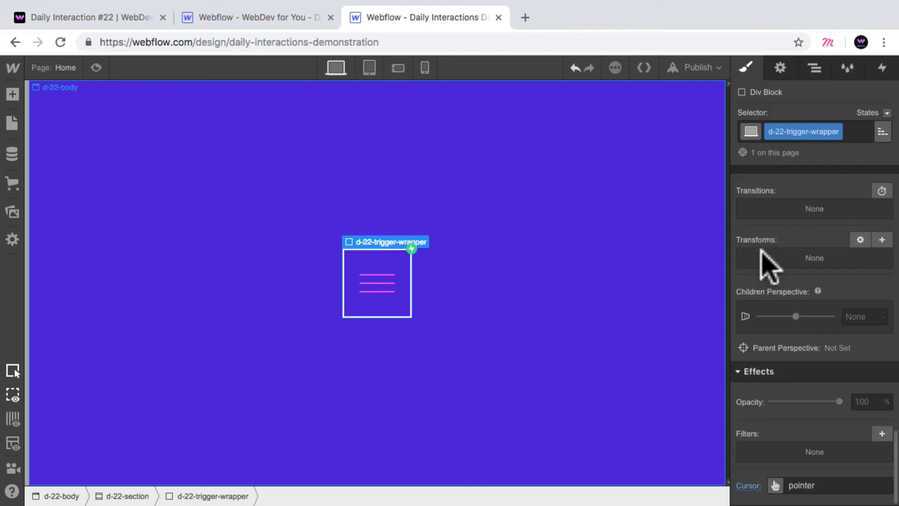
# - Resize d-22-trigger-wrapper to a width of 50 px and a height of 50 px
pyautogui.scroll(10, 815, 234)
pyautogui.scroll(3, 819, 262)
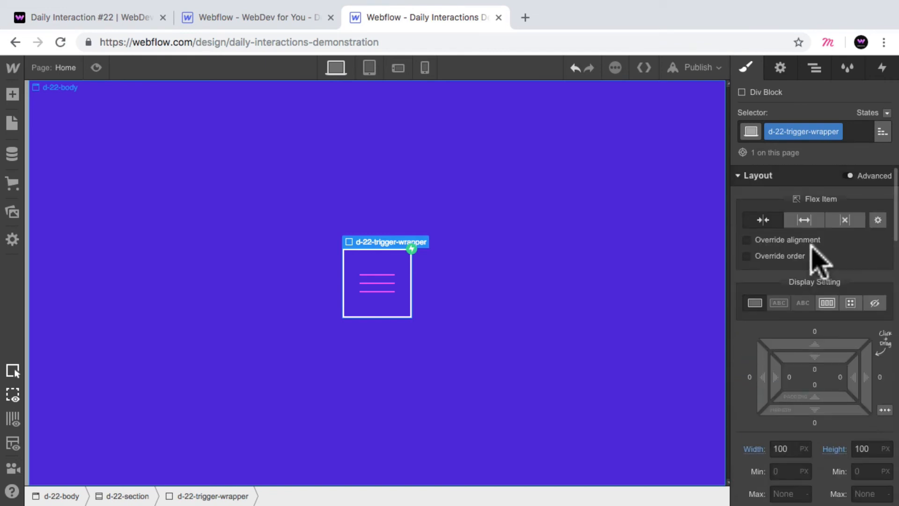
pyautogui.scroll(-4, 810, 246)
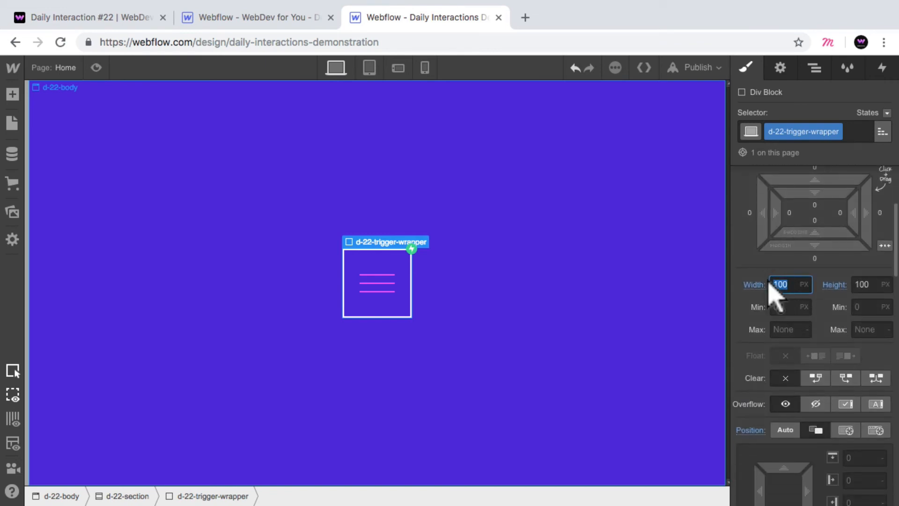
pyautogui.write('50')
pyautogui.press('Tab')
pyautogui.write('50')
pyautogui.press('Return')
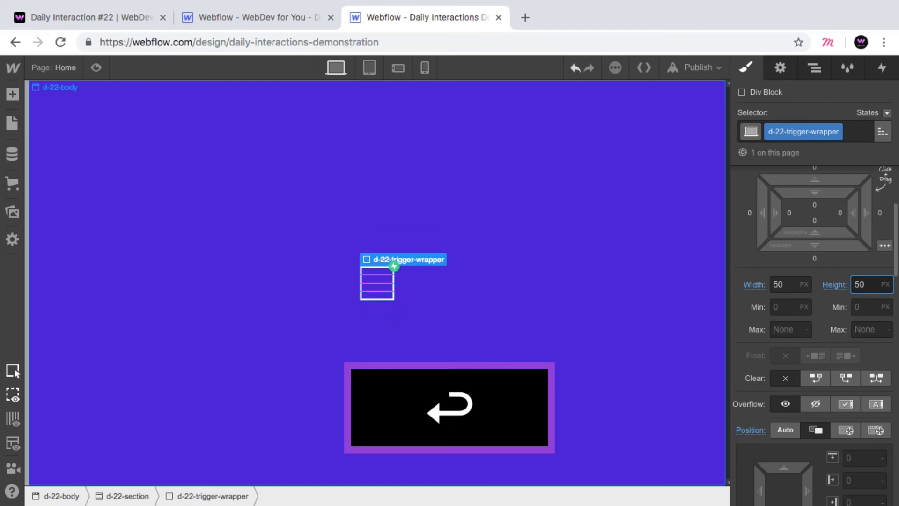
# - Set the width of the d-22-trigger-line class to 25 px
pyautogui.click(814, 68)
pyautogui.click(836, 219)
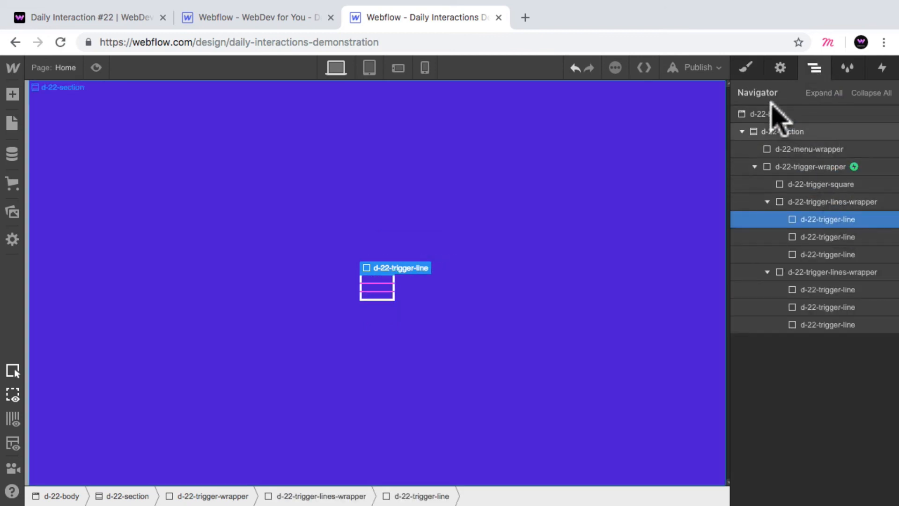
pyautogui.click(746, 68)
pyautogui.scroll(-5, 766, 220)
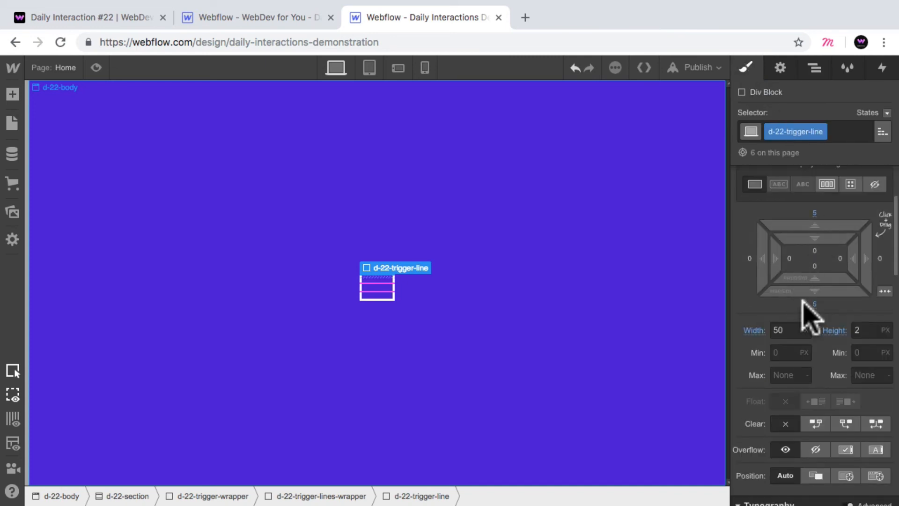
pyautogui.write('25')
pyautogui.press('Return')
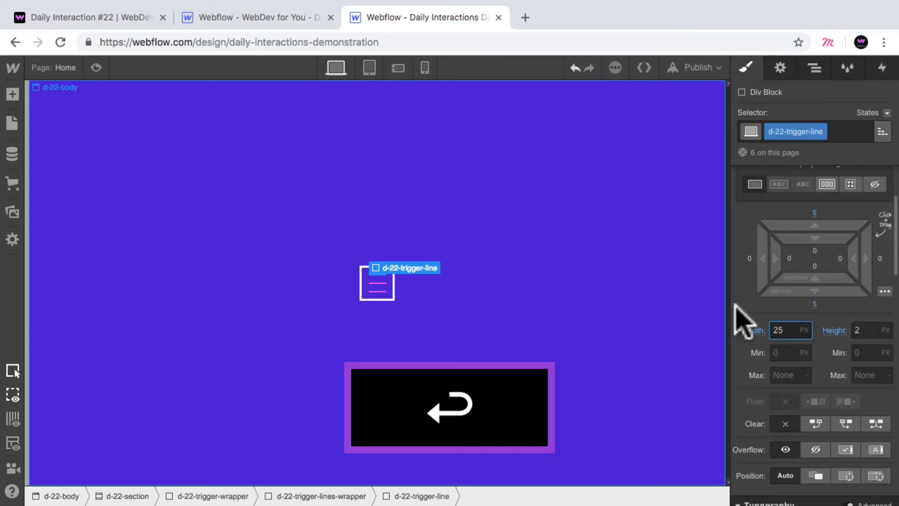
# - Reduce the top and bottom margins of d-22-trigger-line equally to bring the hamburger lines closer together
pyautogui.press('alt')
pyautogui.moveTo(830, 223); pyautogui.dragTo(833, 233)
pyautogui.click(502, 317)
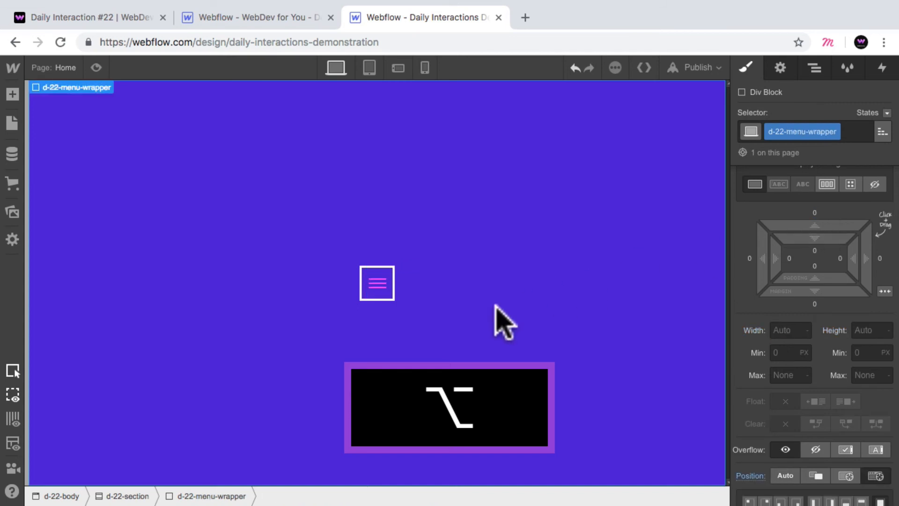
# - Set the border width of d-22-trigger-square to 2 px
pyautogui.click(389, 295)
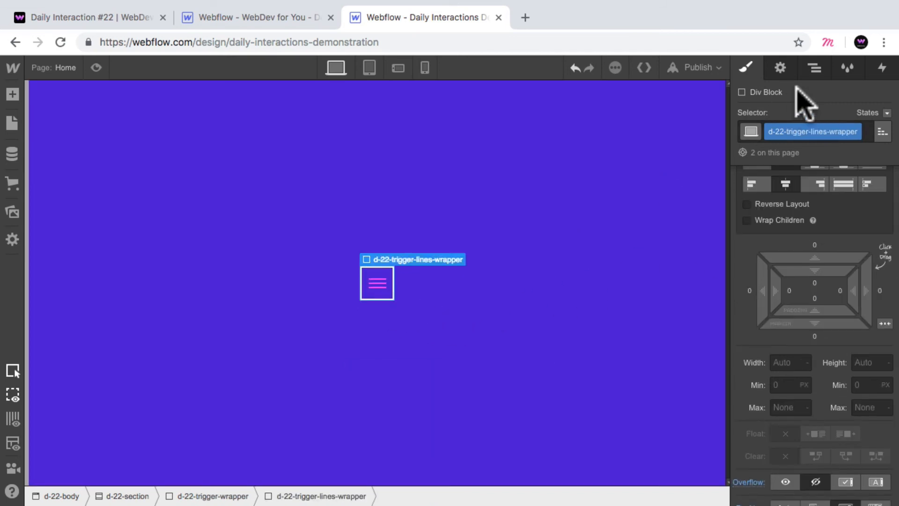
pyautogui.click(813, 71)
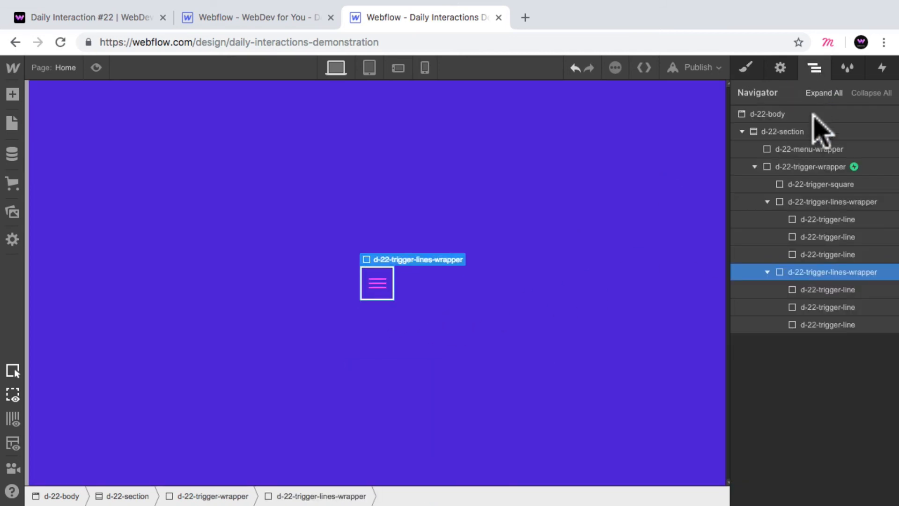
pyautogui.click(822, 185)
pyautogui.click(746, 67)
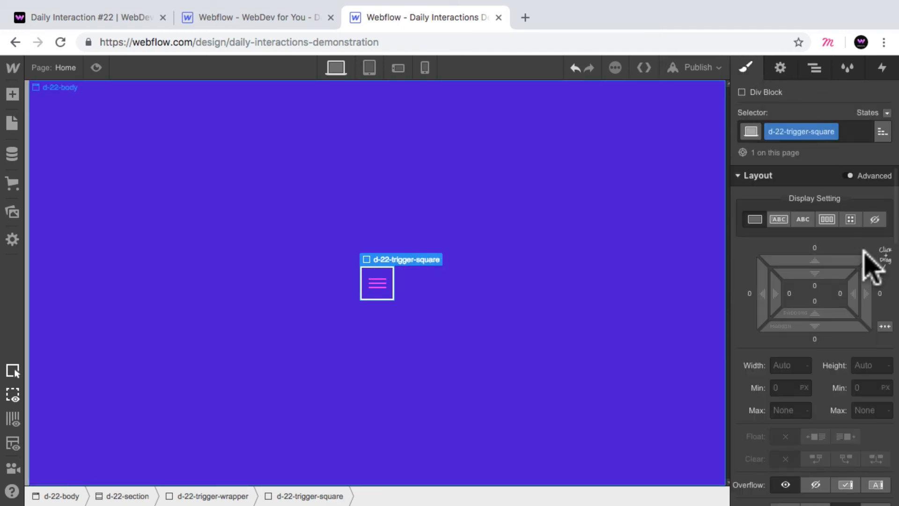
pyautogui.scroll(-15, 864, 262)
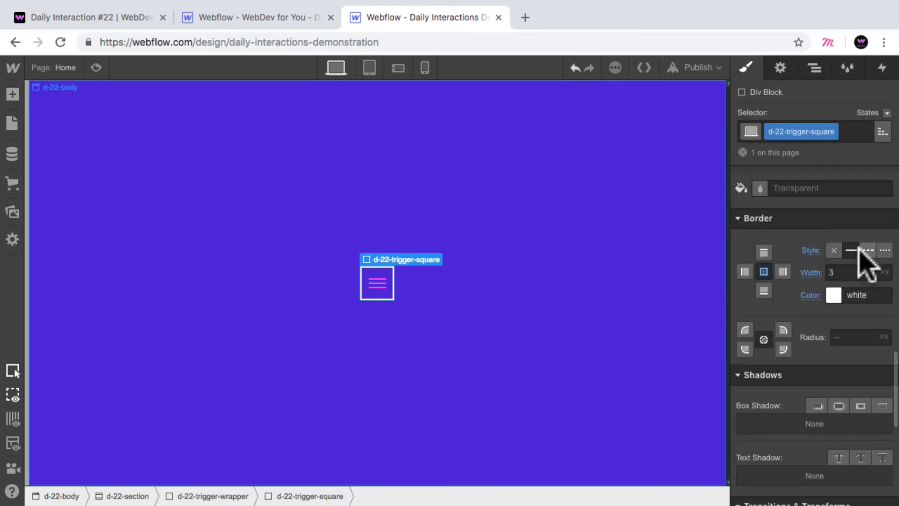
pyautogui.click(848, 272)
pyautogui.write('2')
pyautogui.press('Return')
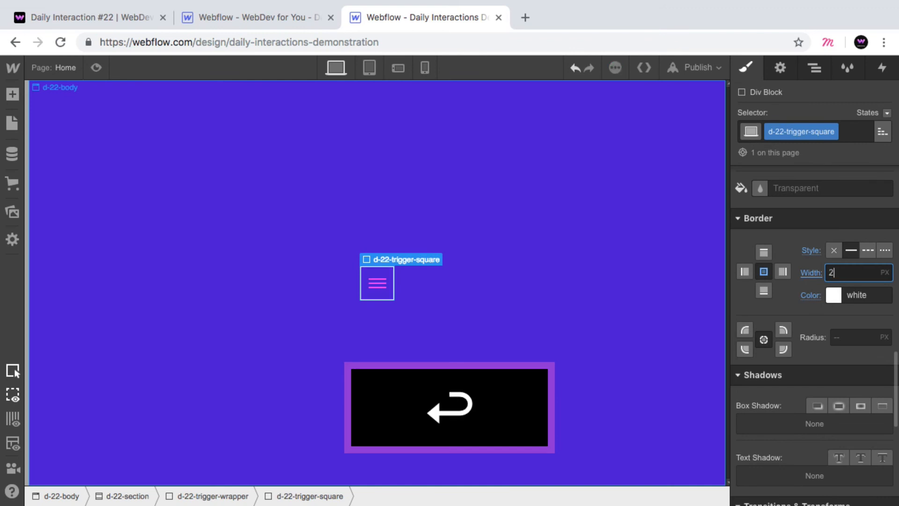
# - Give d-22-trigger-wrapper absolute positioning anchored to the section's top-left corner, with top and left offsets of 0 px
pyautogui.click(814, 68)
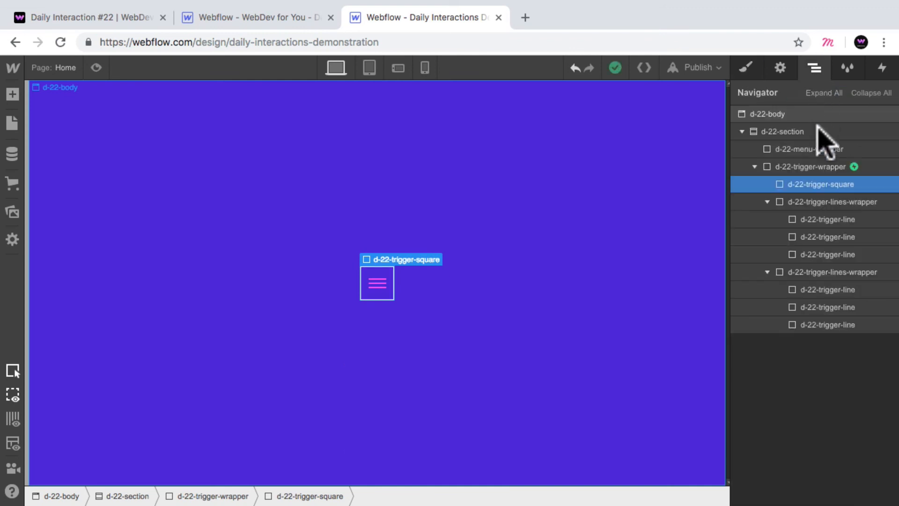
pyautogui.click(817, 166)
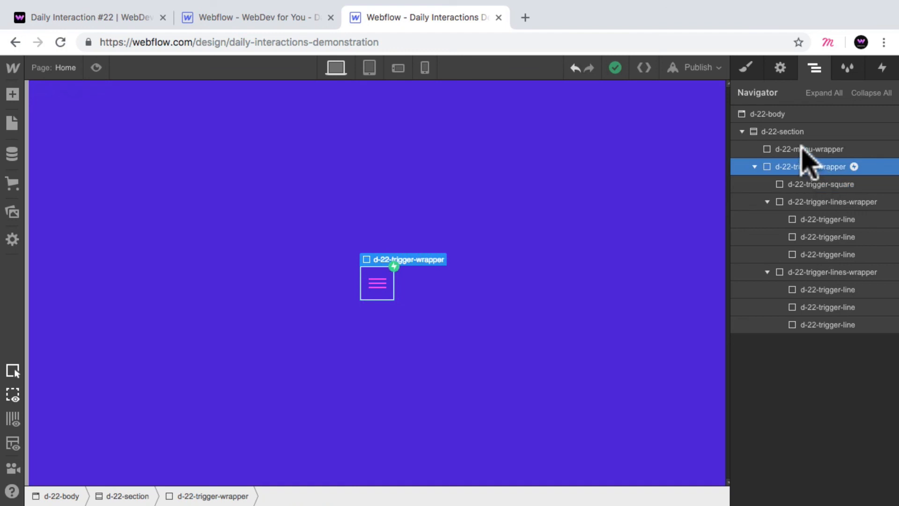
pyautogui.click(746, 68)
pyautogui.scroll(-8, 859, 215)
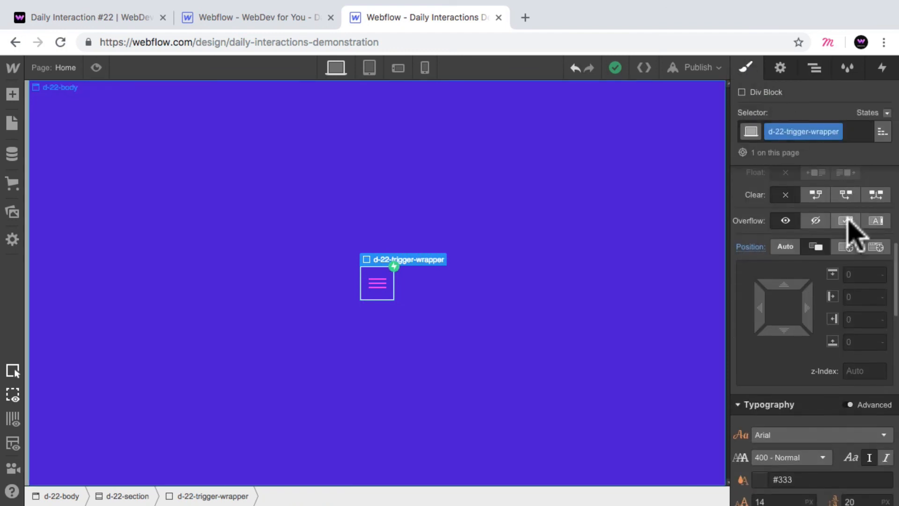
pyautogui.click(846, 247)
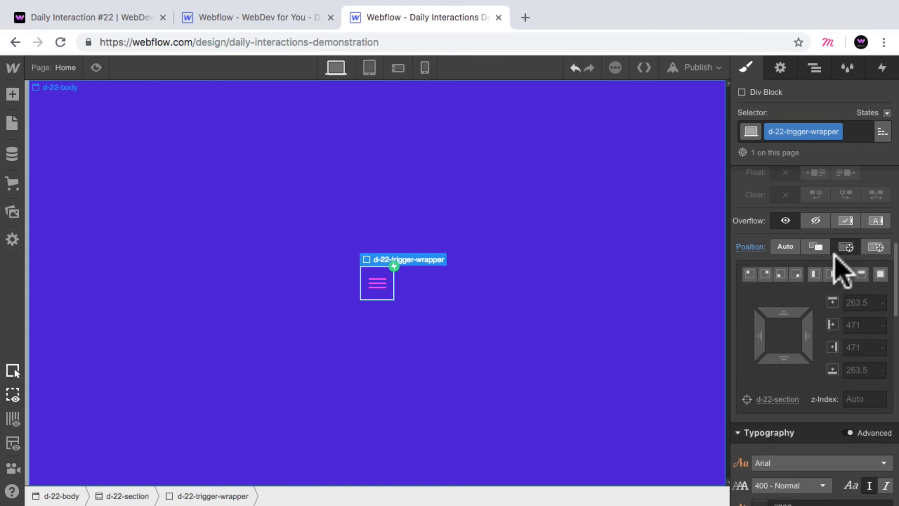
pyautogui.click(750, 274)
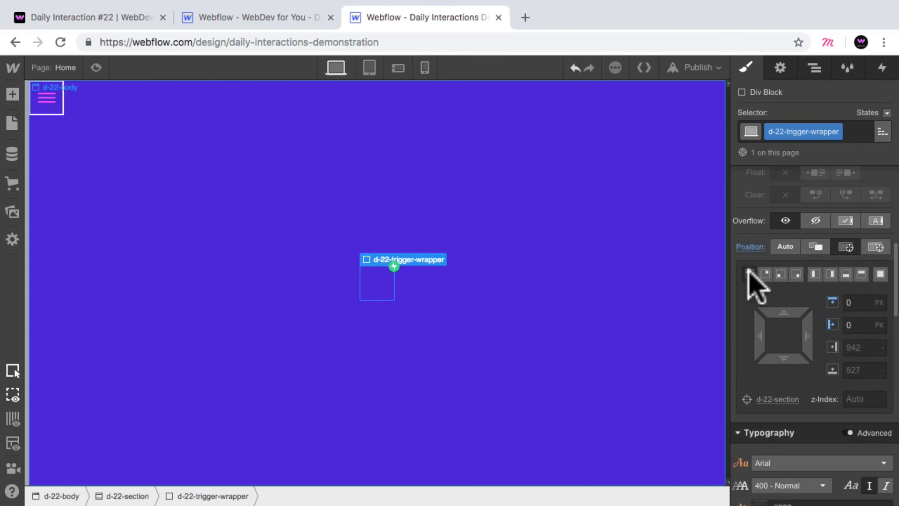
# - Give d-22-trigger-wrapper a top margin of 40 px and a left margin of 40 px
pyautogui.scroll(5, 847, 253)
pyautogui.moveTo(834, 265); pyautogui.dragTo(829, 181)
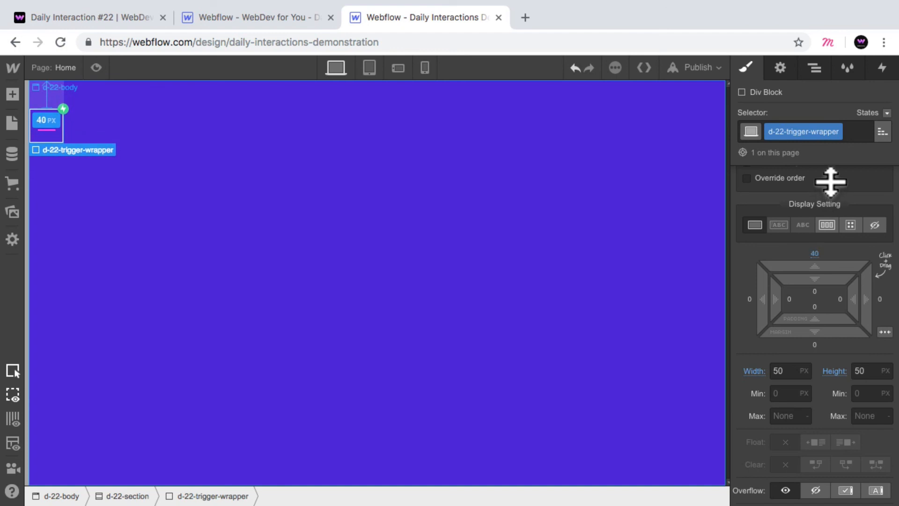
pyautogui.moveTo(762, 311); pyautogui.dragTo(678, 310)
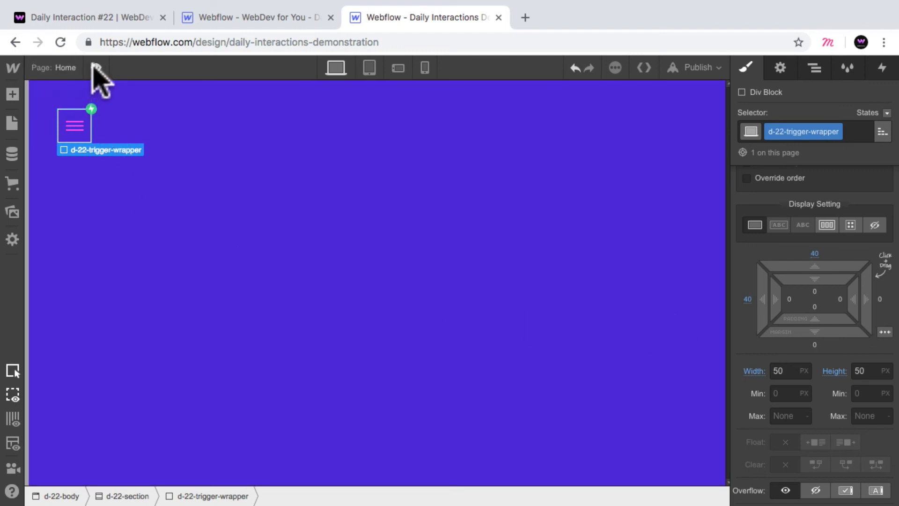
# - Preview the page and test the resized corner trigger by opening and closing the menu wrapper several times
pyautogui.click(96, 68)
pyautogui.click(53, 128)
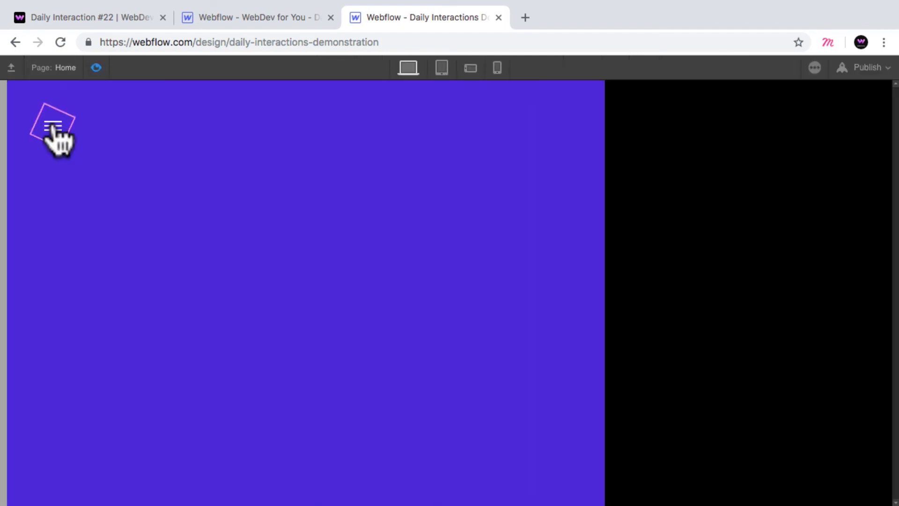
pyautogui.click(53, 127)
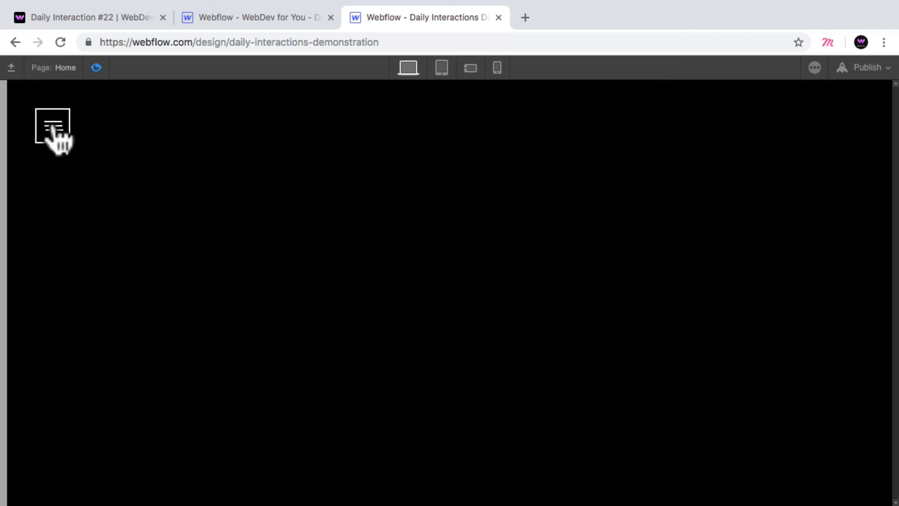
pyautogui.click(53, 127)
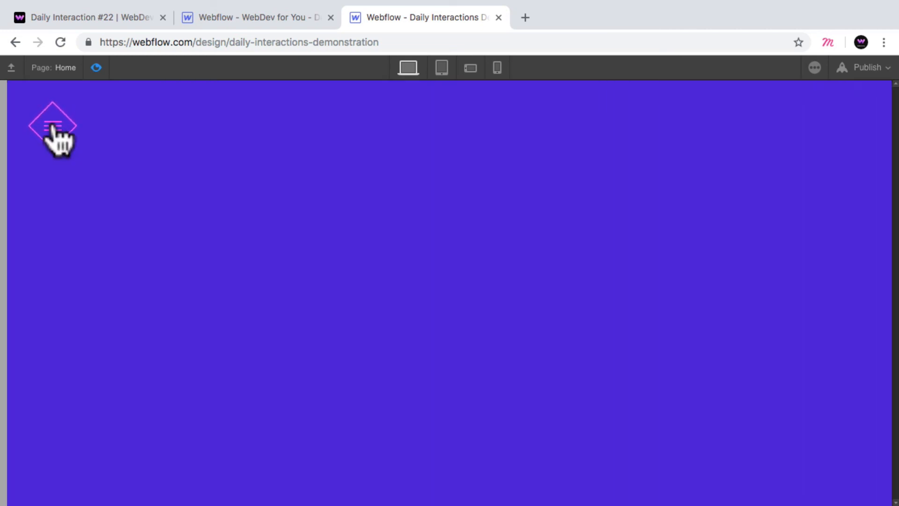
pyautogui.click(53, 127)
pyautogui.click(53, 127)
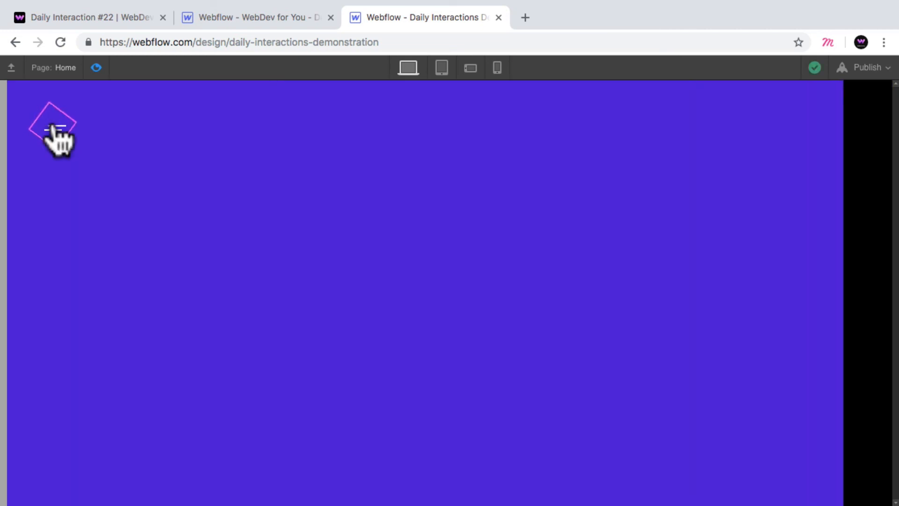
pyautogui.click(53, 127)
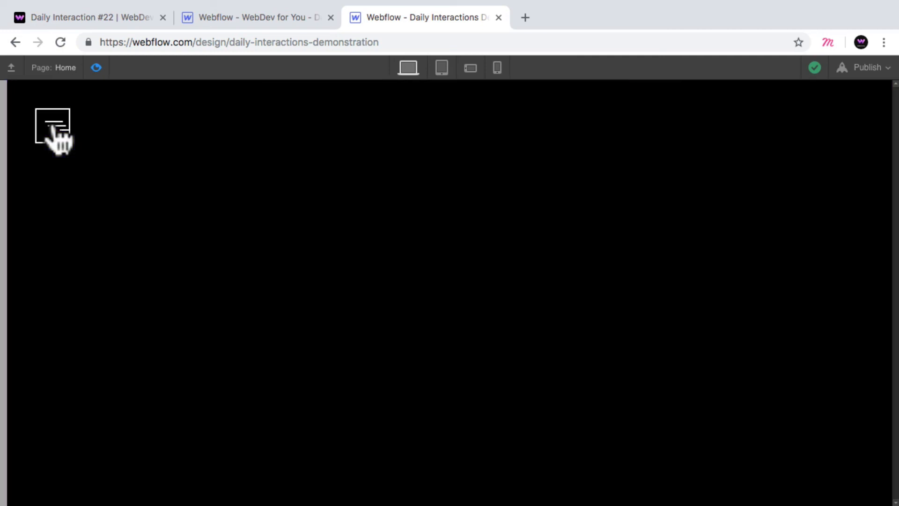
pyautogui.click(96, 67)
# - Switch to the published Daily Interaction #22 demo page in the browser
pyautogui.click(59, 90)
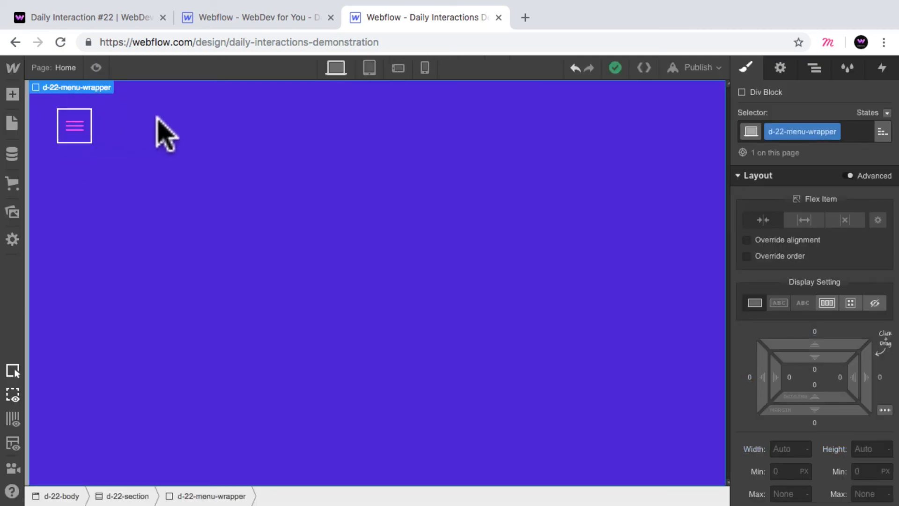
pyautogui.click(65, 18)
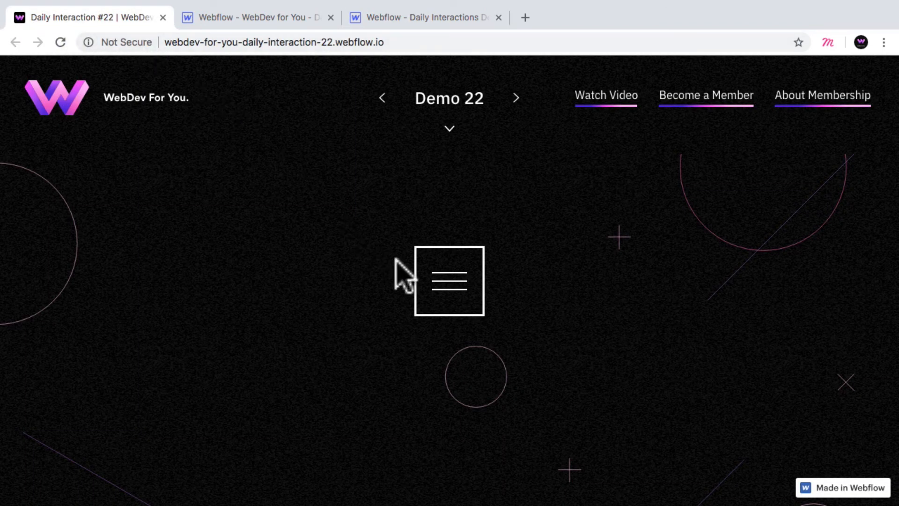